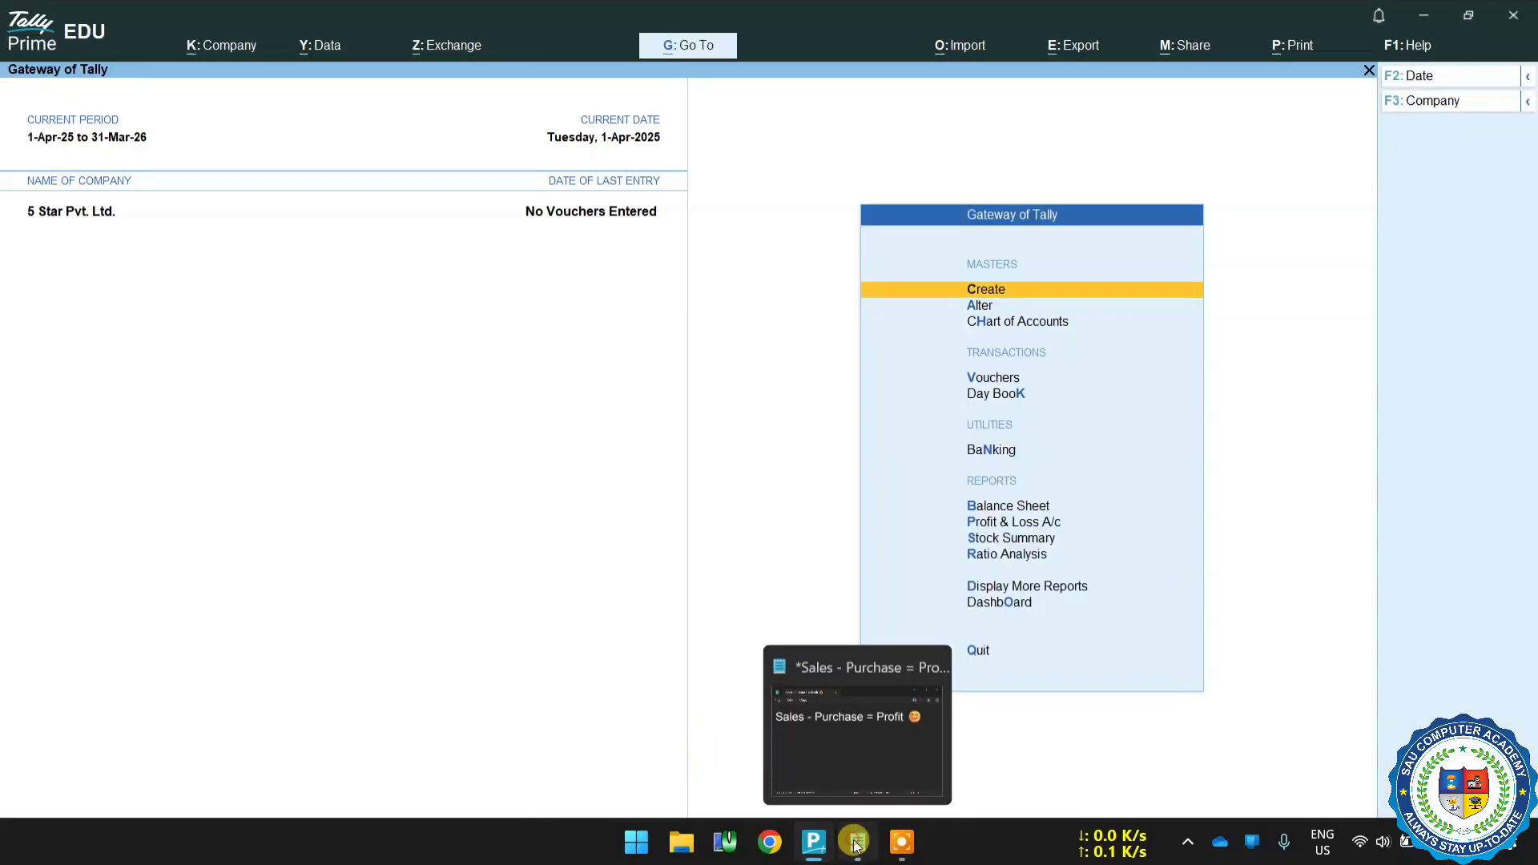
Step: Review the Sales, Purchase and Profit terms of the formula in the Notepad note, and return to Tally Prime
{"action": "left_click", "coordinate": [856, 843]}
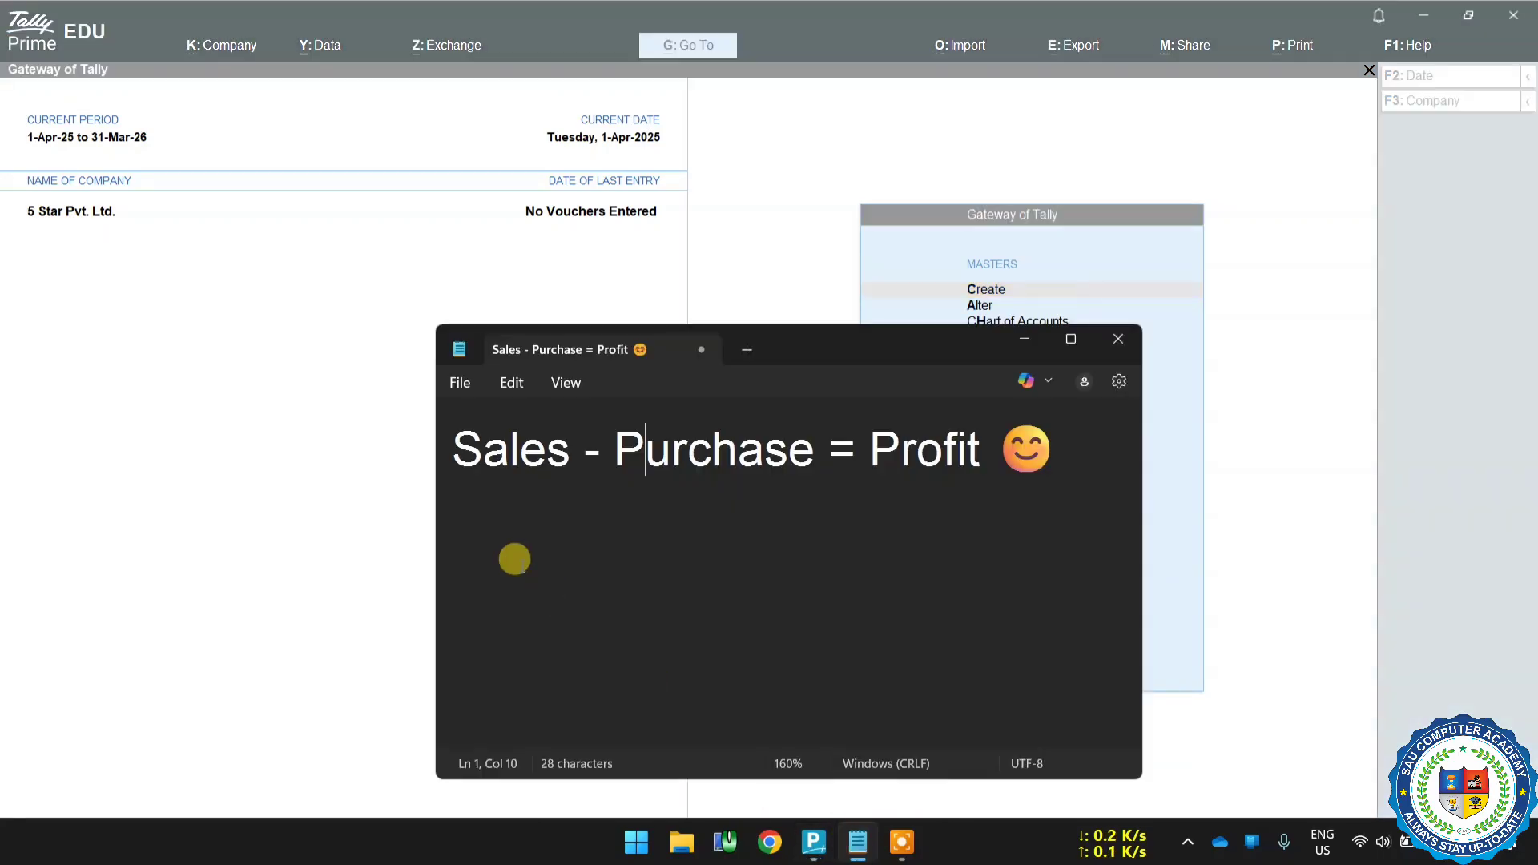
{"action": "left_click_drag", "start_coordinate": [485, 450], "coordinate": [736, 457]}
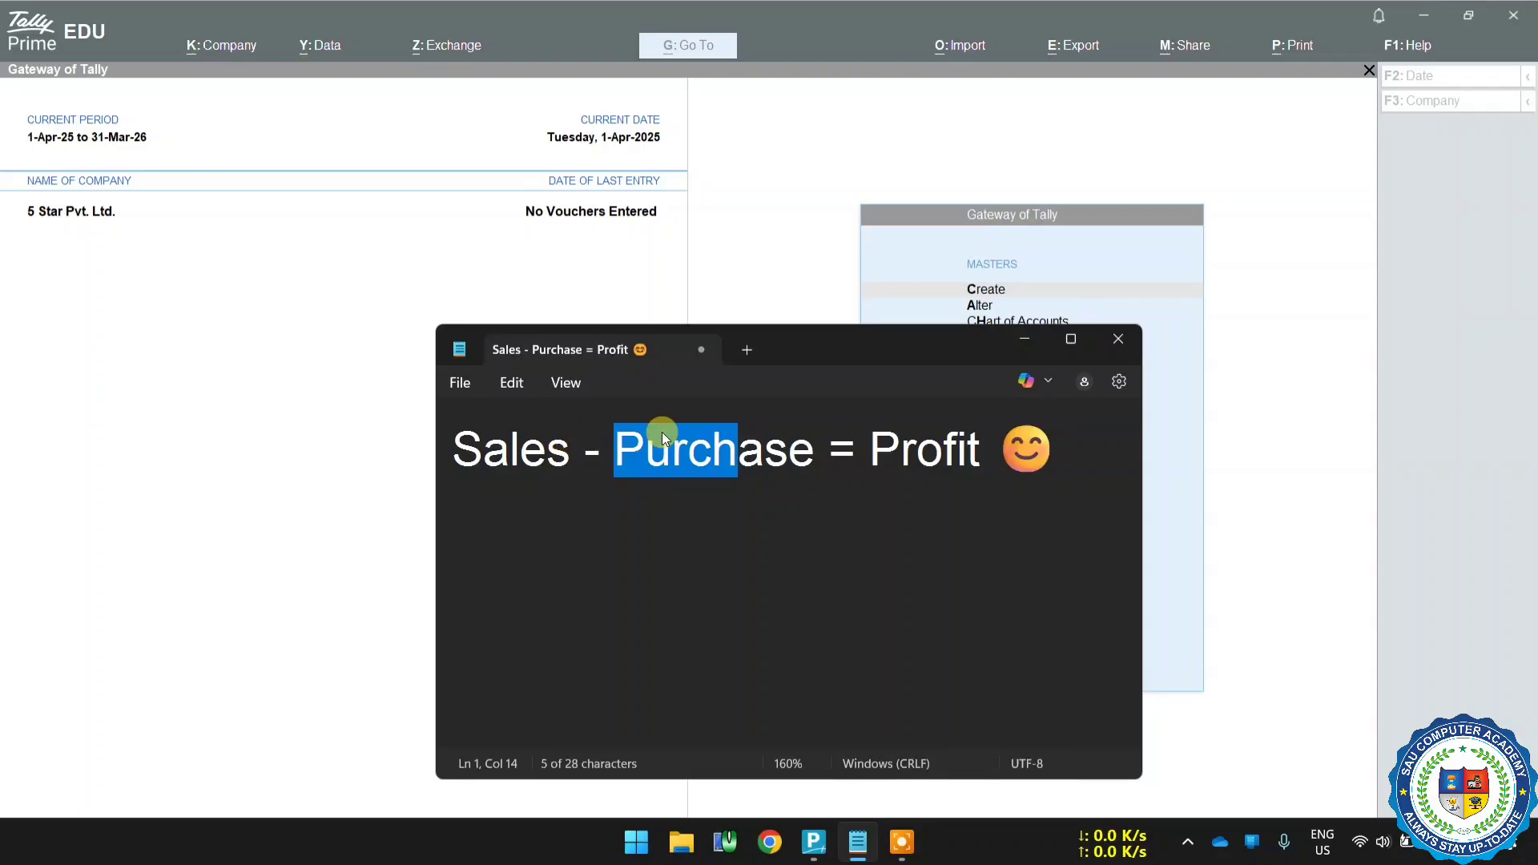
{"action": "left_click_drag", "start_coordinate": [867, 448], "coordinate": [977, 447]}
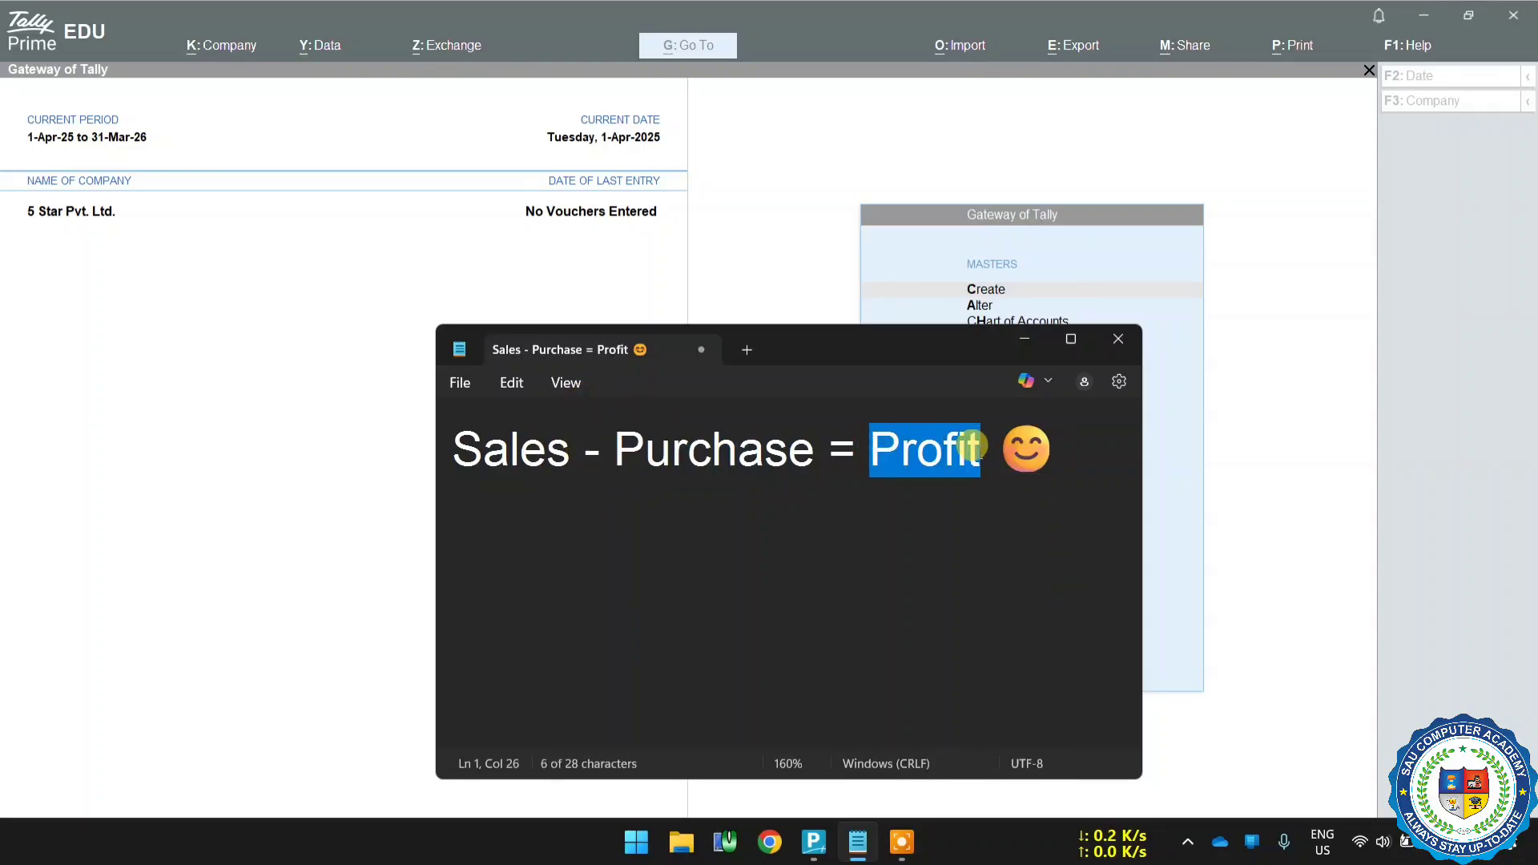
{"action": "left_click_drag", "start_coordinate": [487, 452], "coordinate": [523, 451]}
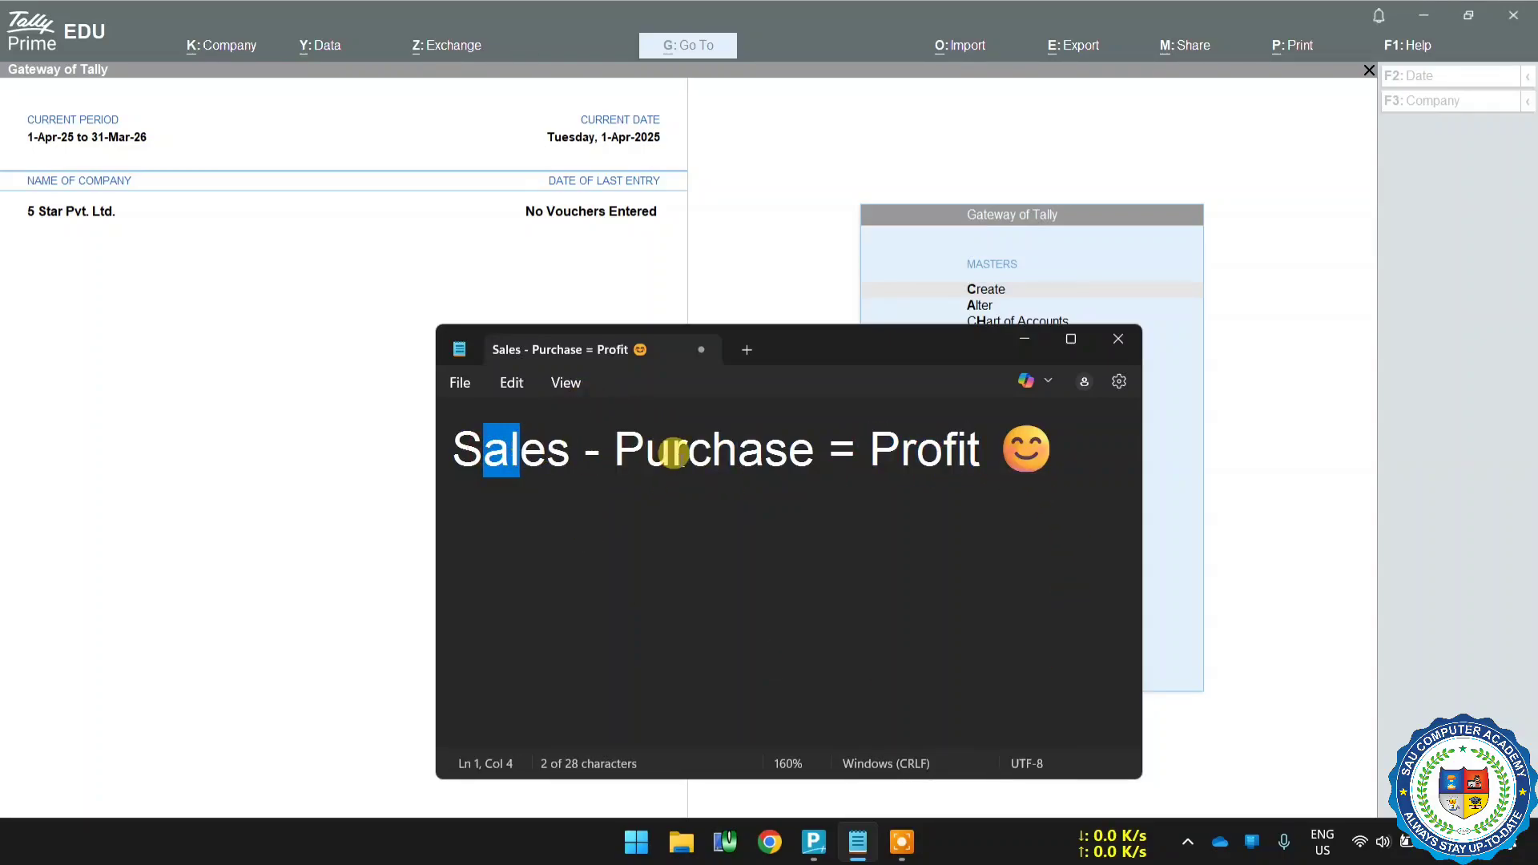
{"action": "left_click_drag", "start_coordinate": [674, 455], "coordinate": [765, 449]}
{"action": "left_click_drag", "start_coordinate": [867, 448], "coordinate": [989, 453]}
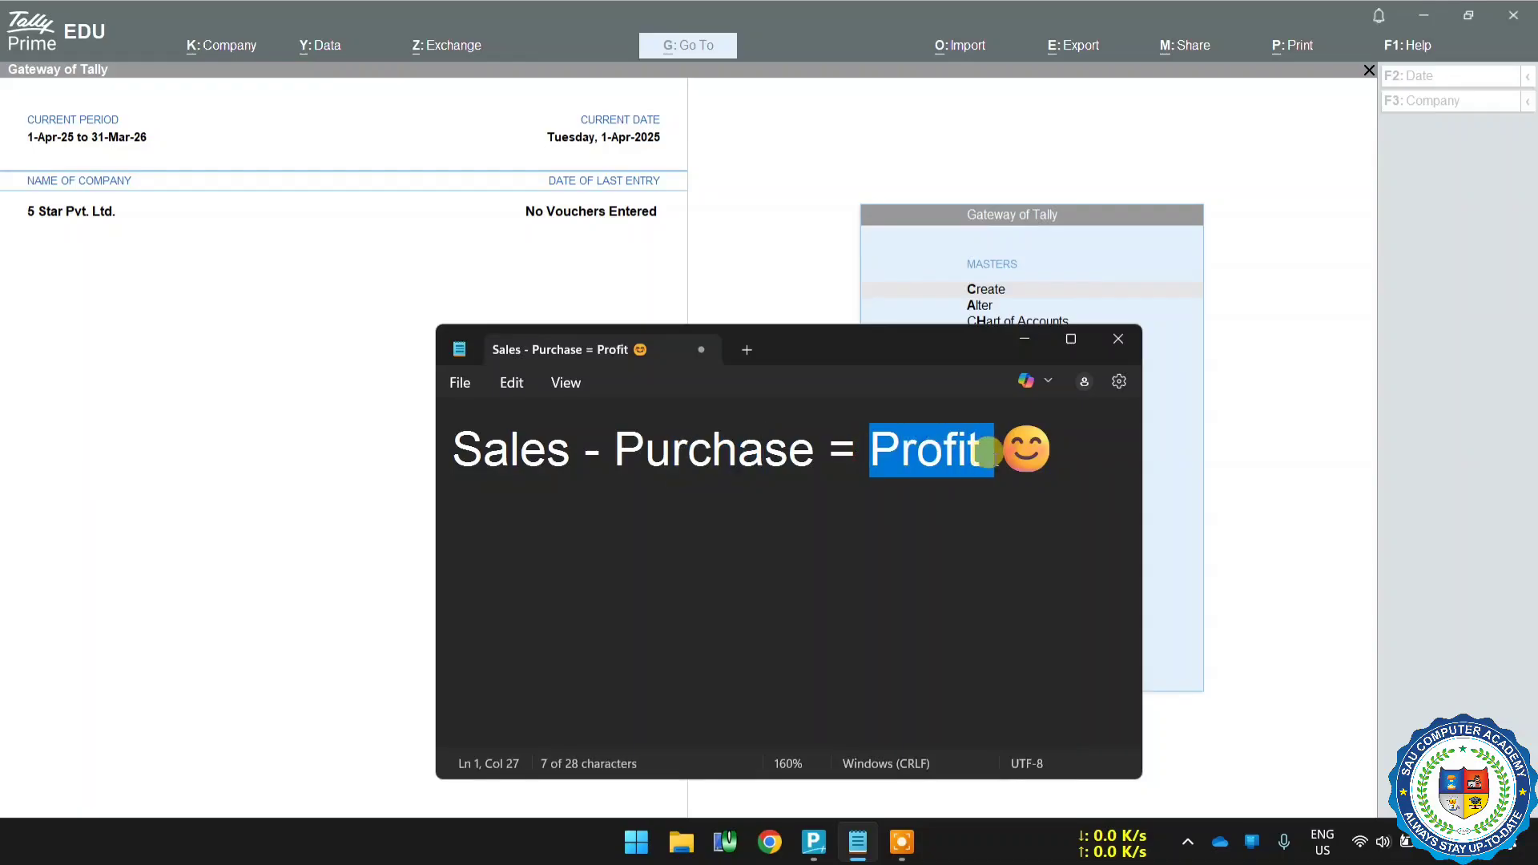
{"action": "left_click", "coordinate": [267, 427]}
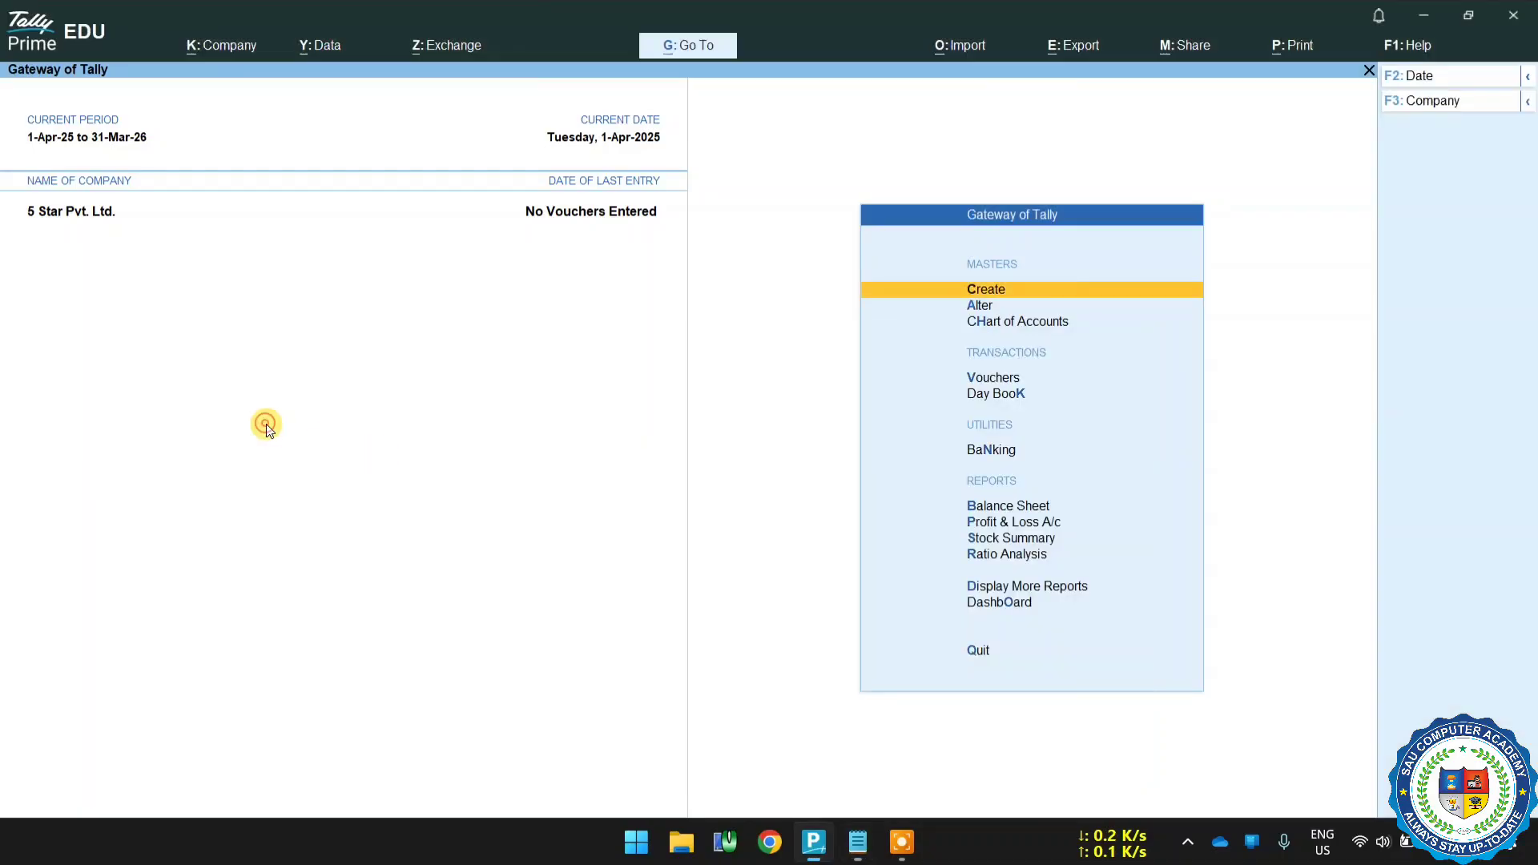
Step: Start a new ledger named Sales A/C and place it under the Sales Accounts group
{"action": "key", "text": "Return"}
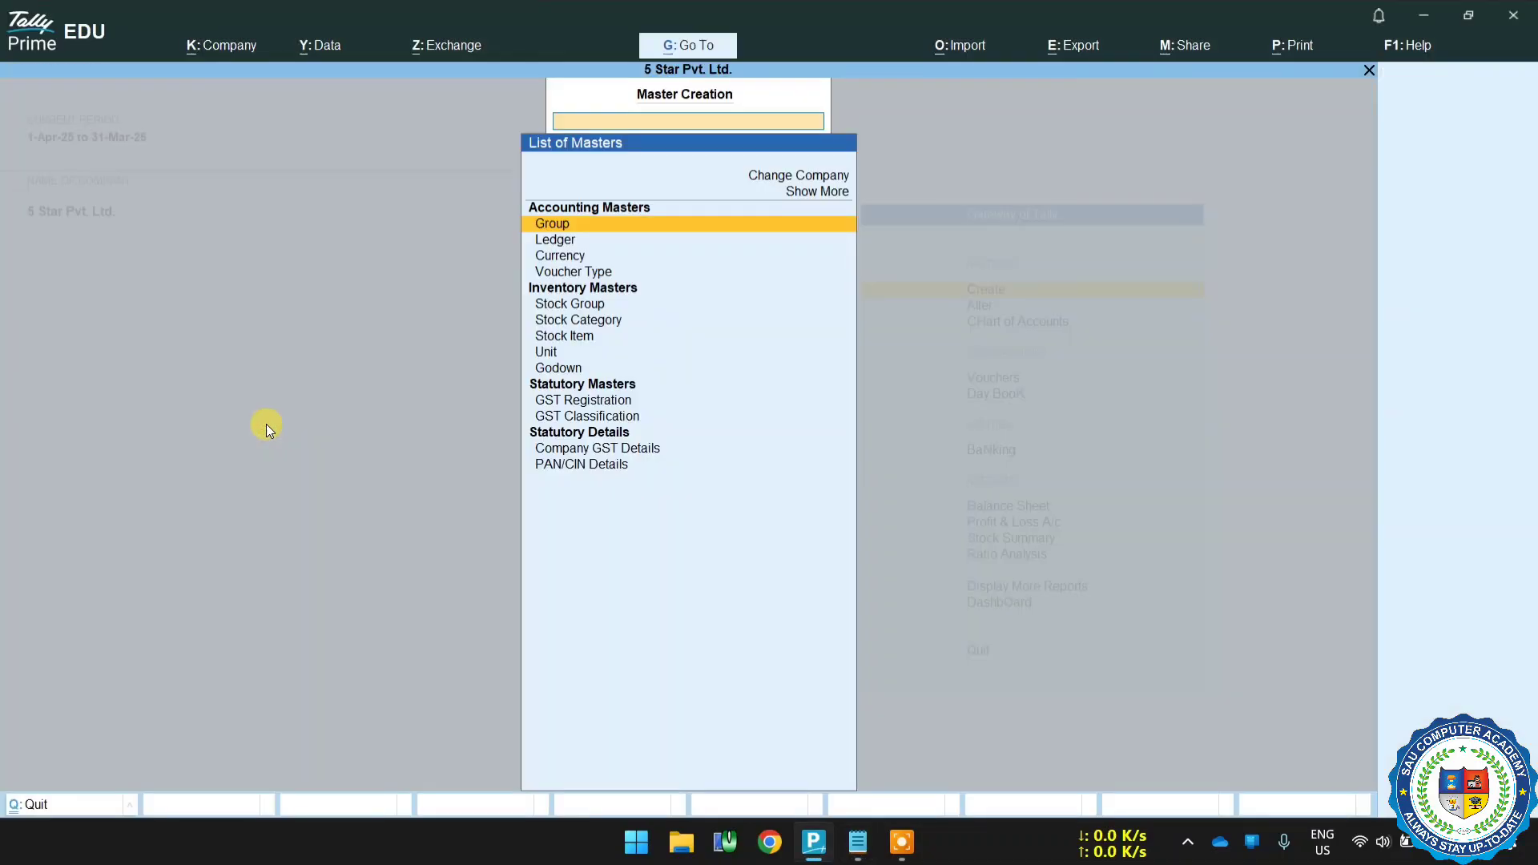
{"action": "key", "text": "Down"}
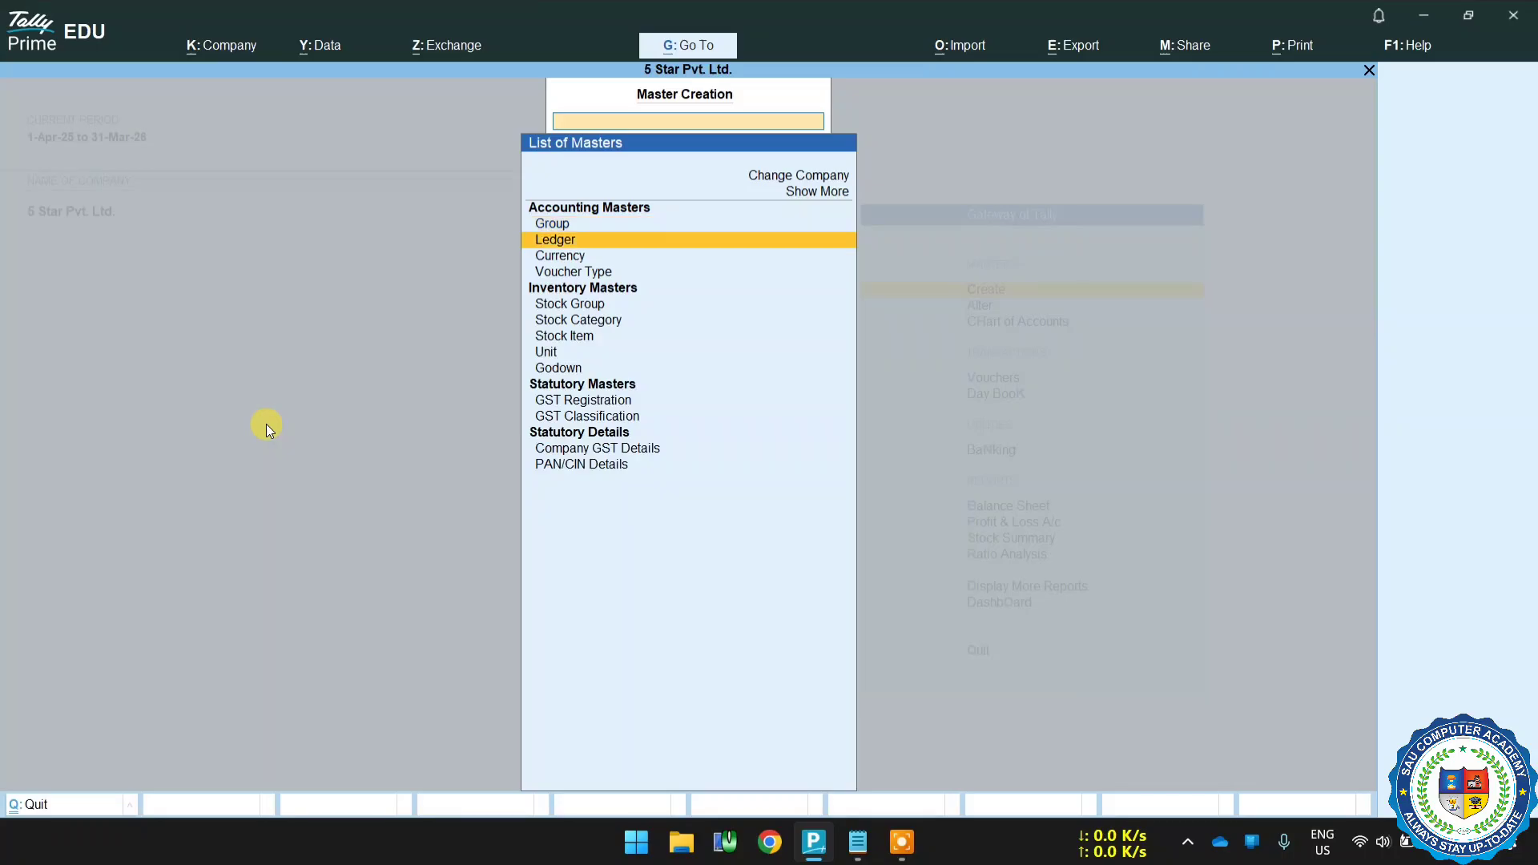
{"action": "key", "text": "Return"}
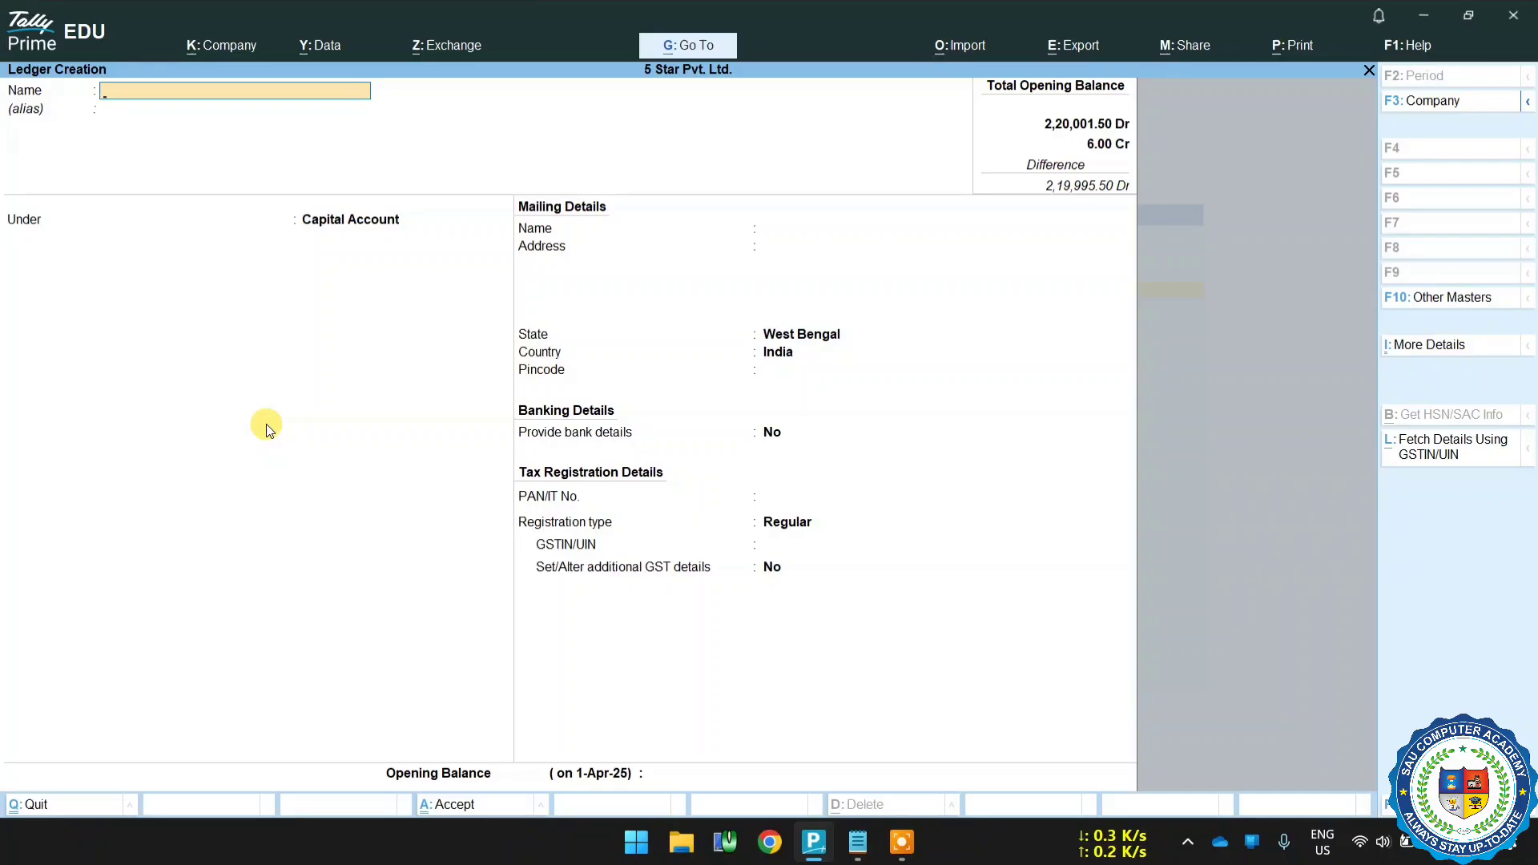
{"action": "type", "text": "ales A/C"}
{"action": "key", "text": "Return"}
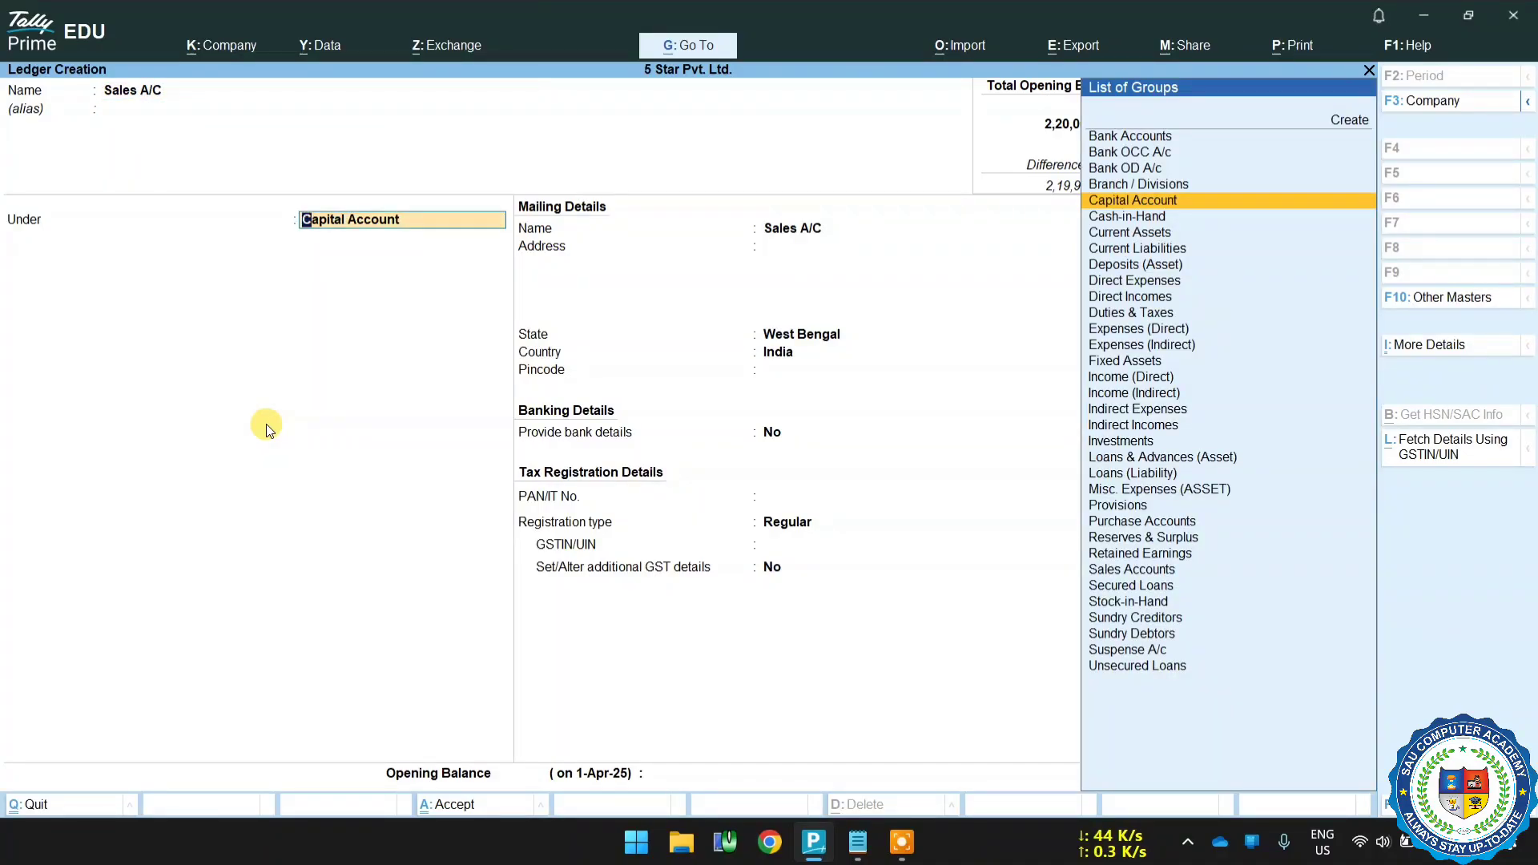
{"action": "type", "text": "Sa"}
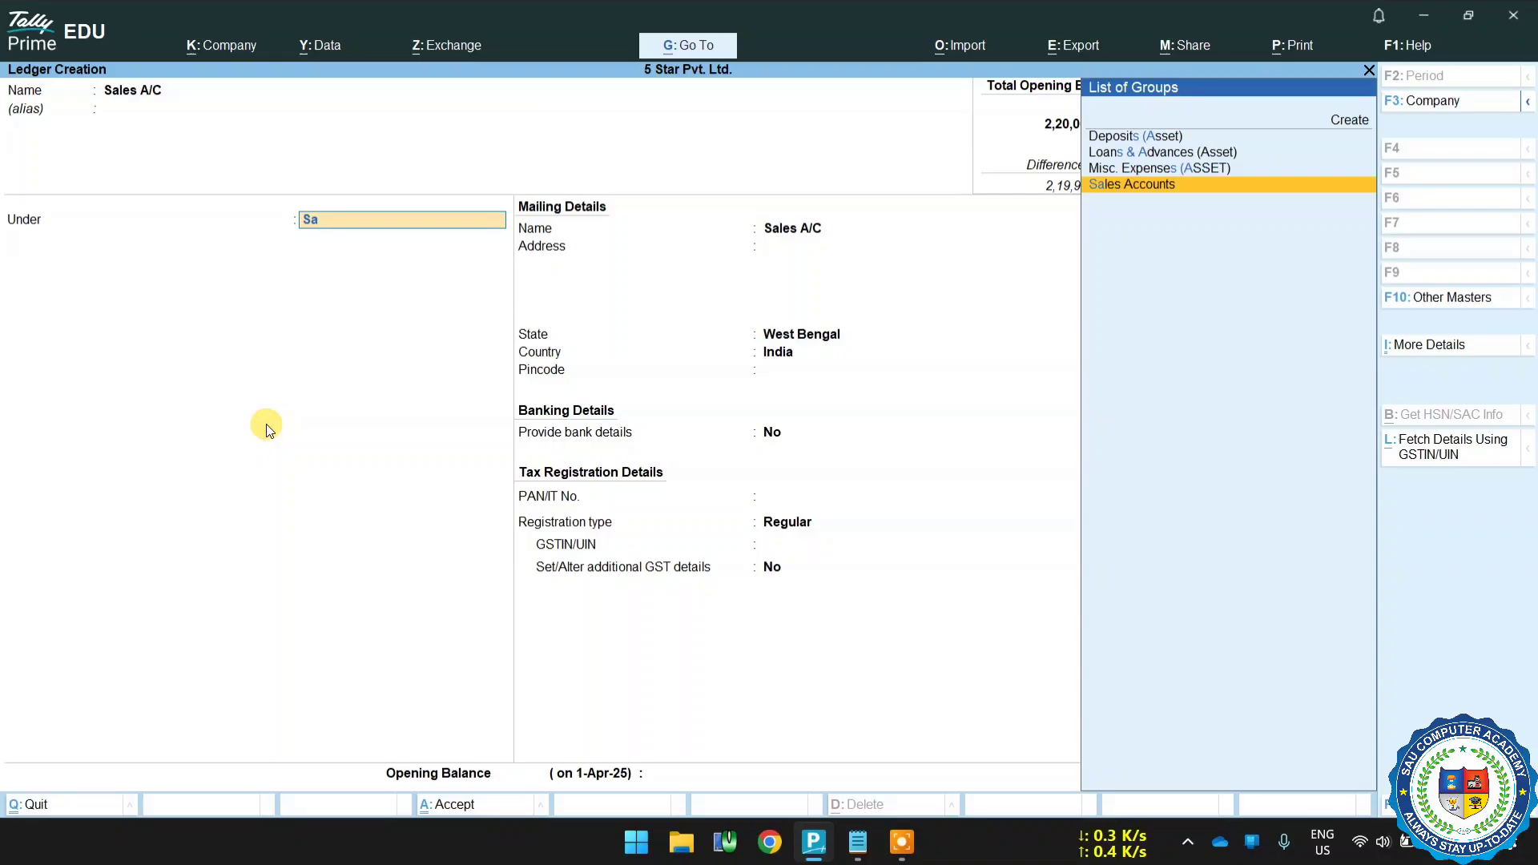
{"action": "key", "text": "Return"}
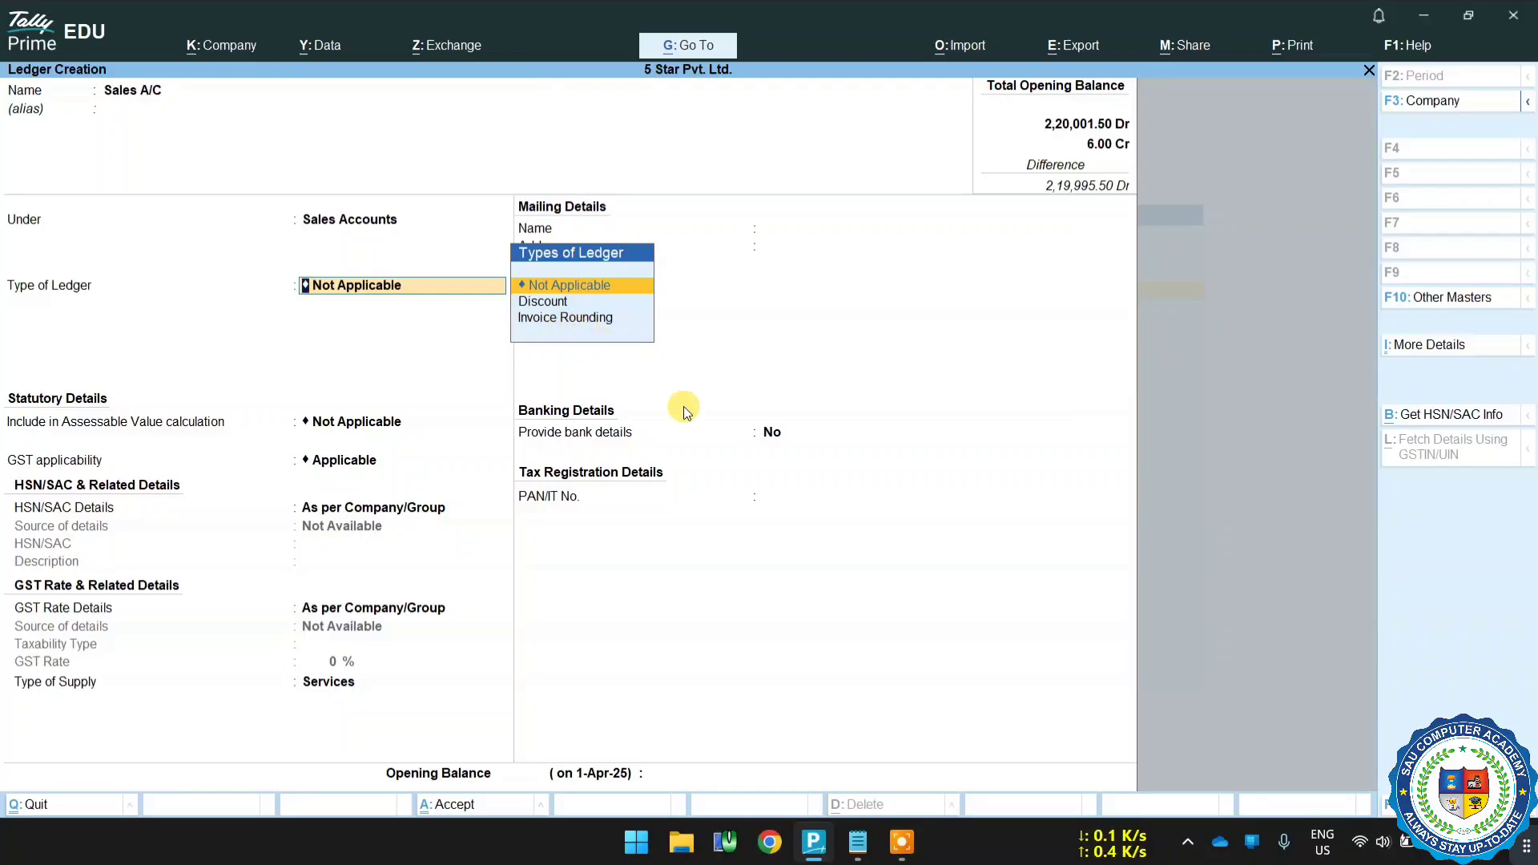
Step: Switch to Notepad and change the rounding example to 999.40 with 999 as its rounded value
{"action": "left_click", "coordinate": [857, 843]}
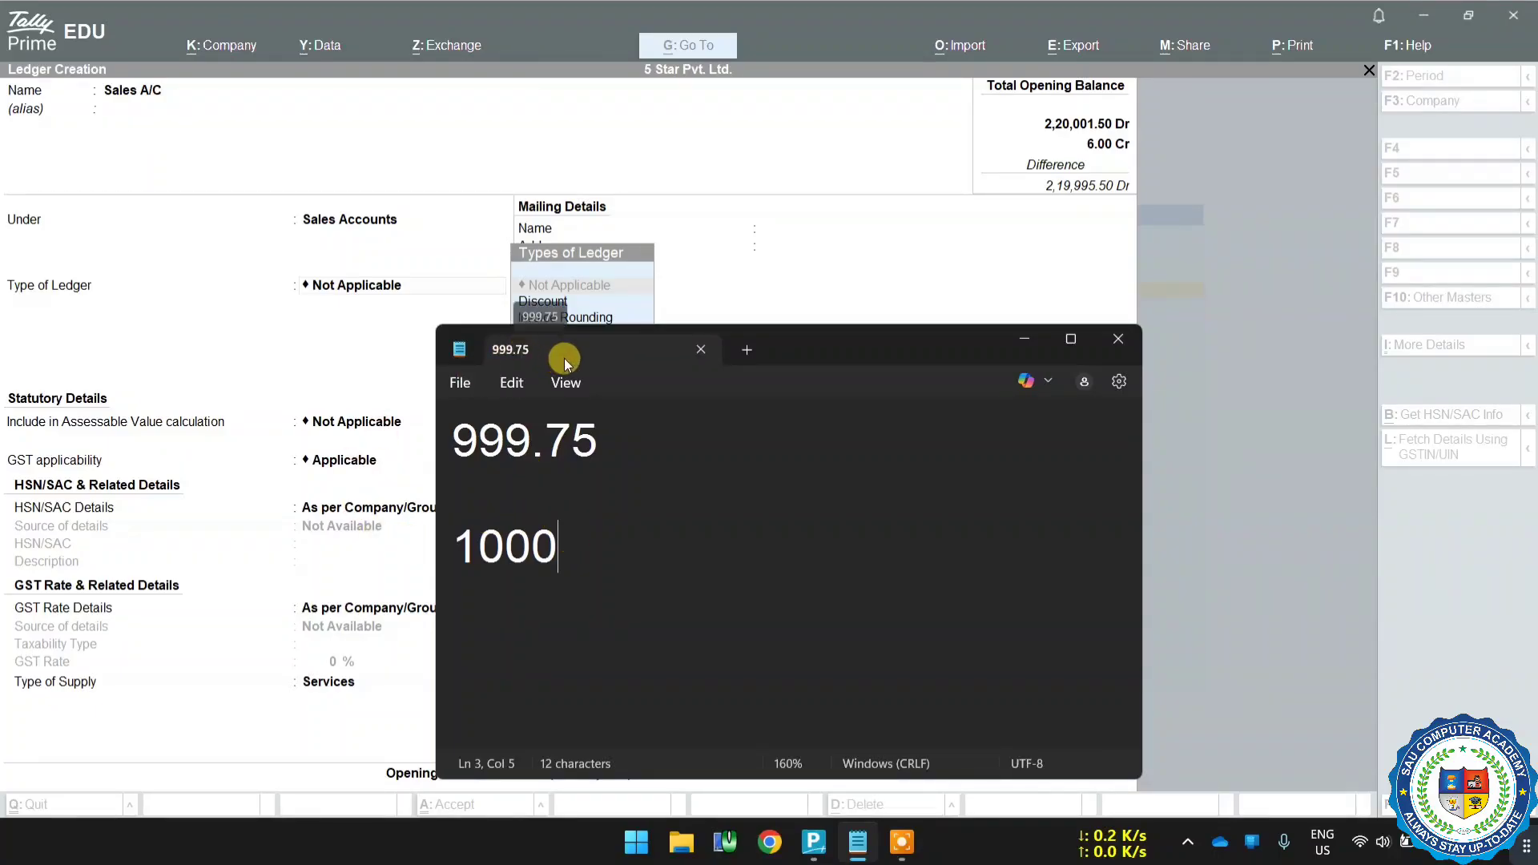
{"action": "left_click_drag", "start_coordinate": [796, 348], "coordinate": [836, 381]}
{"action": "scroll", "coordinate": [797, 407], "scroll_direction": "down", "scroll_amount": 2}
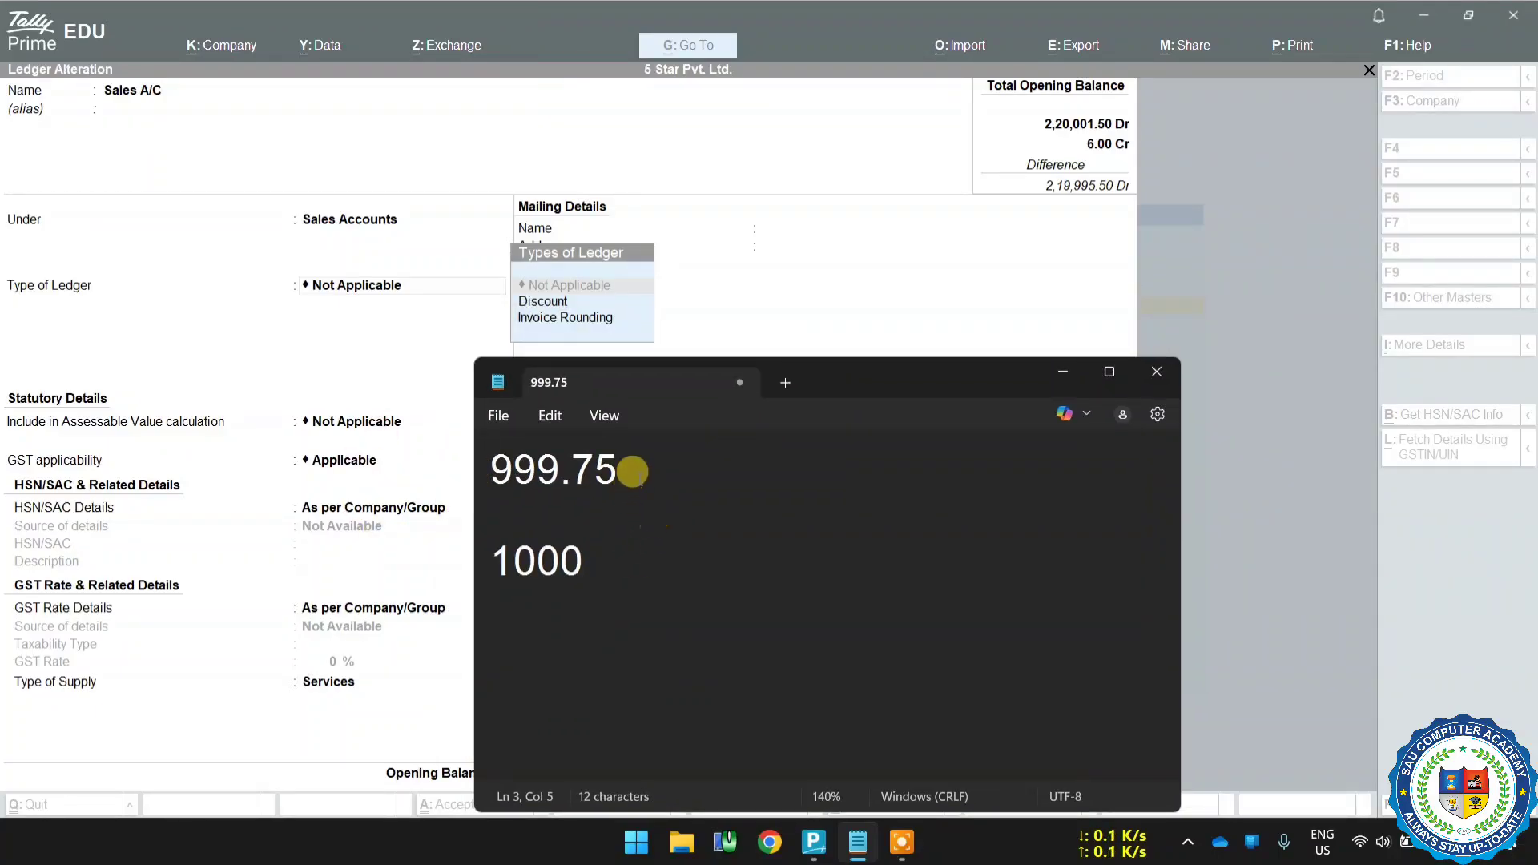
{"action": "left_click", "coordinate": [633, 472]}
{"action": "key", "text": "BackSpace"}
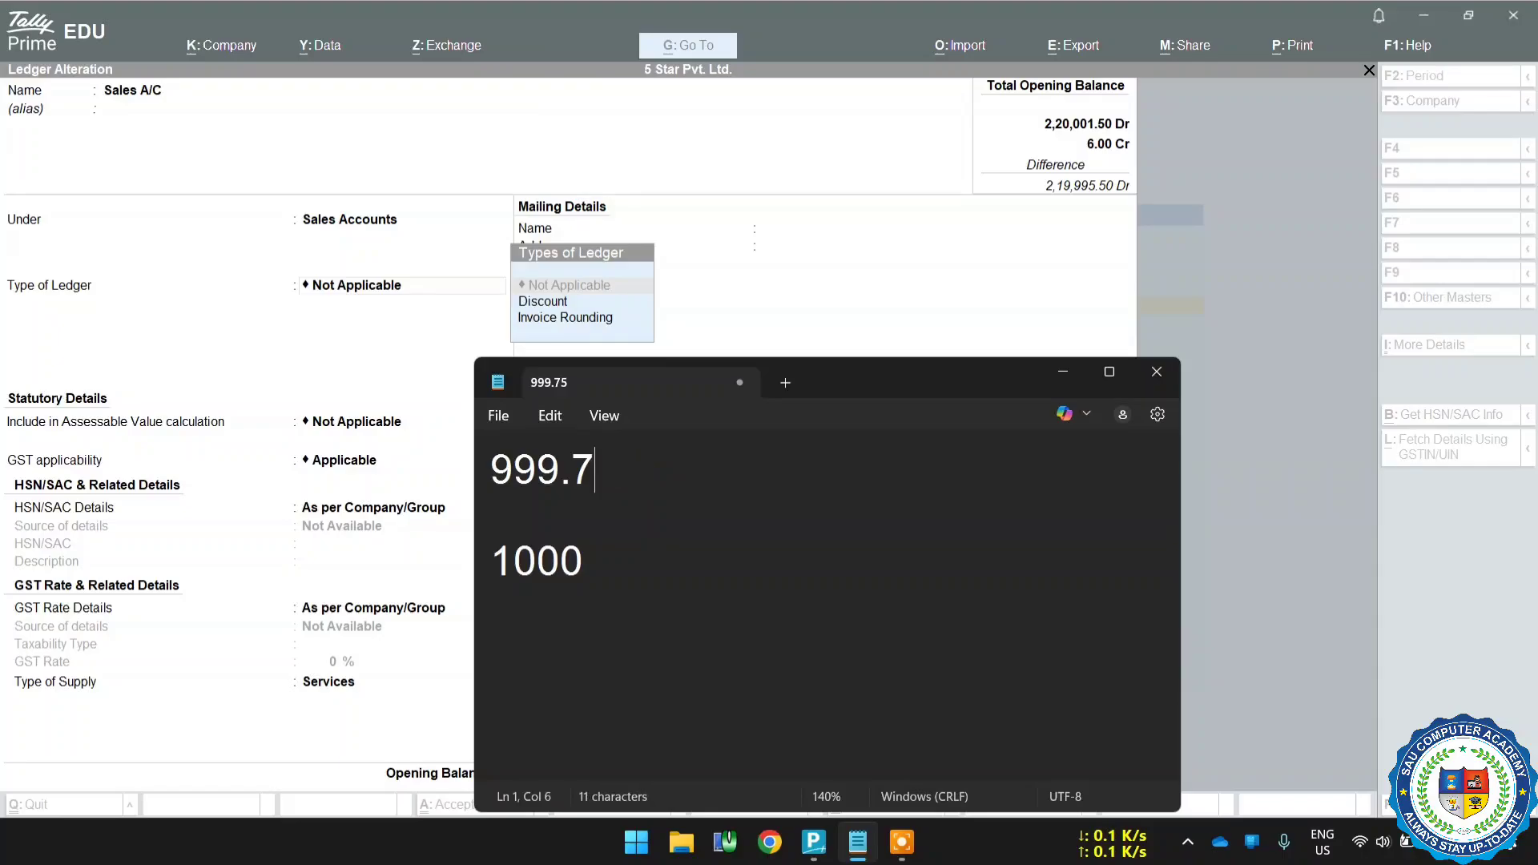
{"action": "key", "text": "BackSpace"}
{"action": "type", "text": "40"}
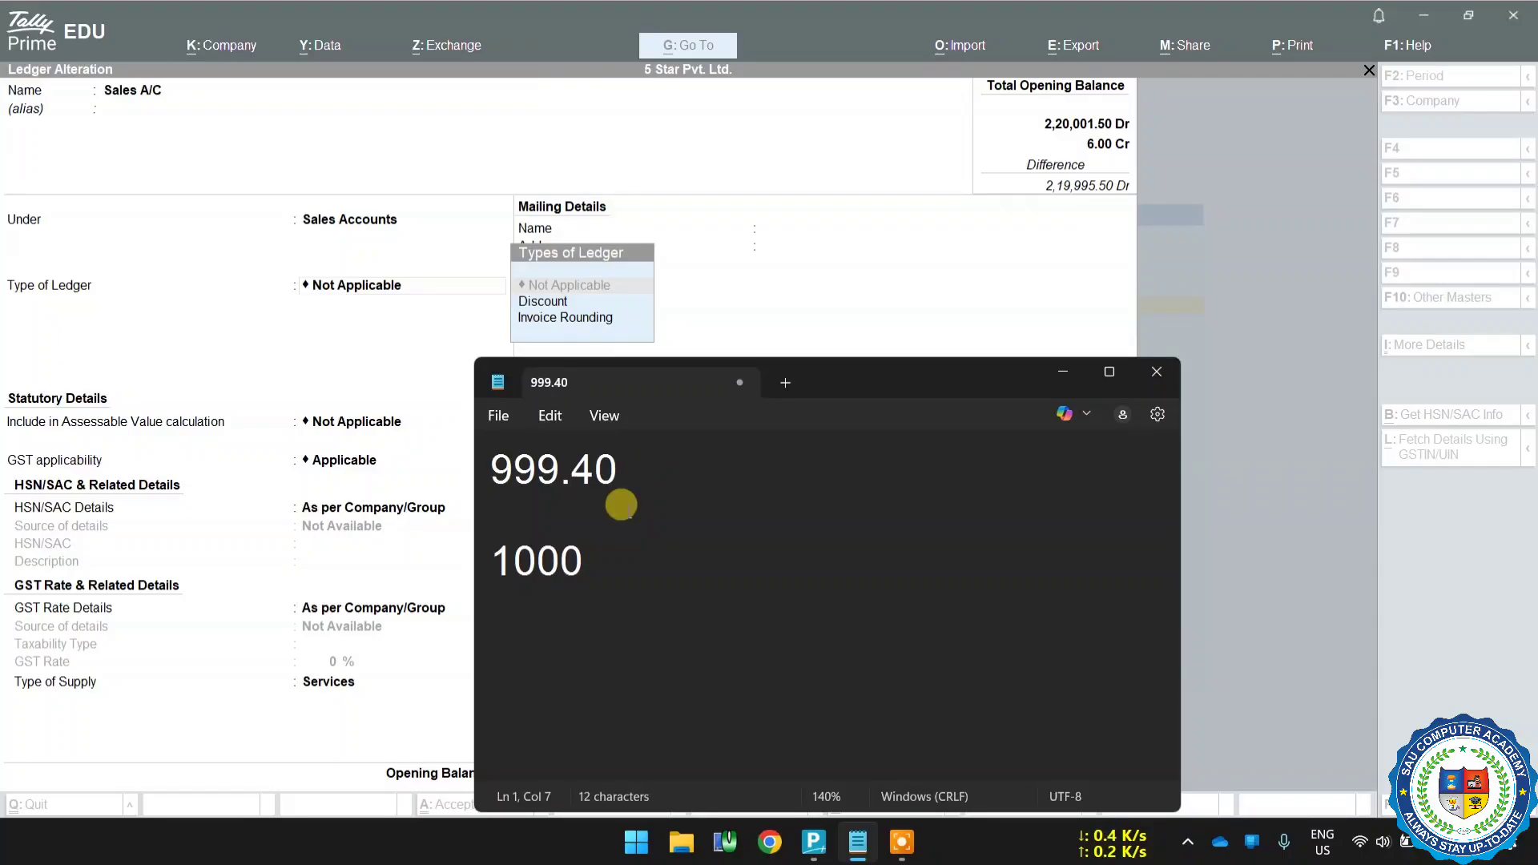
{"action": "left_click_drag", "start_coordinate": [594, 560], "coordinate": [477, 560]}
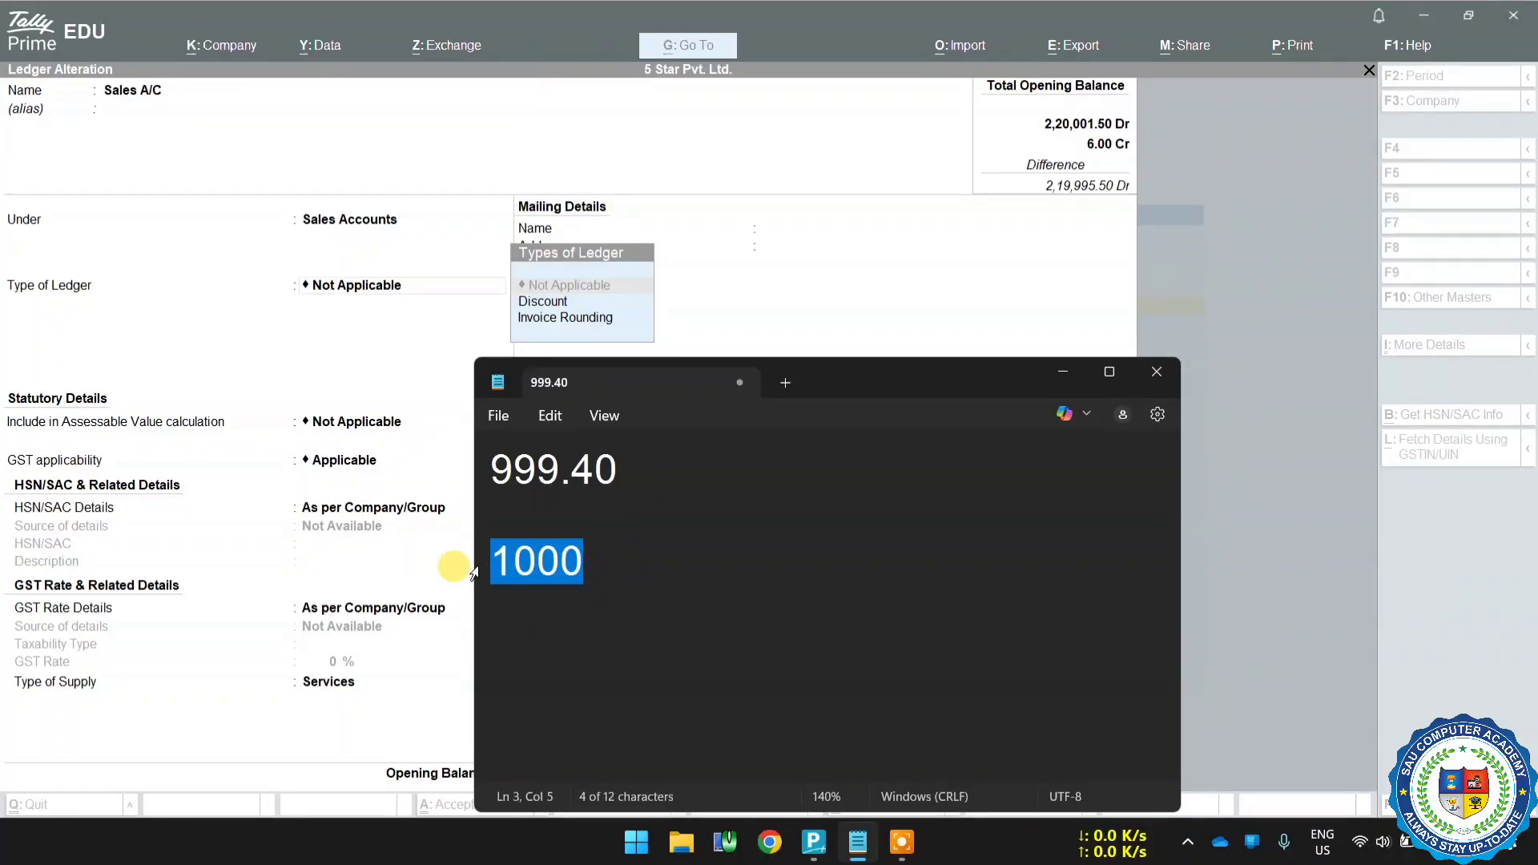
{"action": "type", "text": "999"}
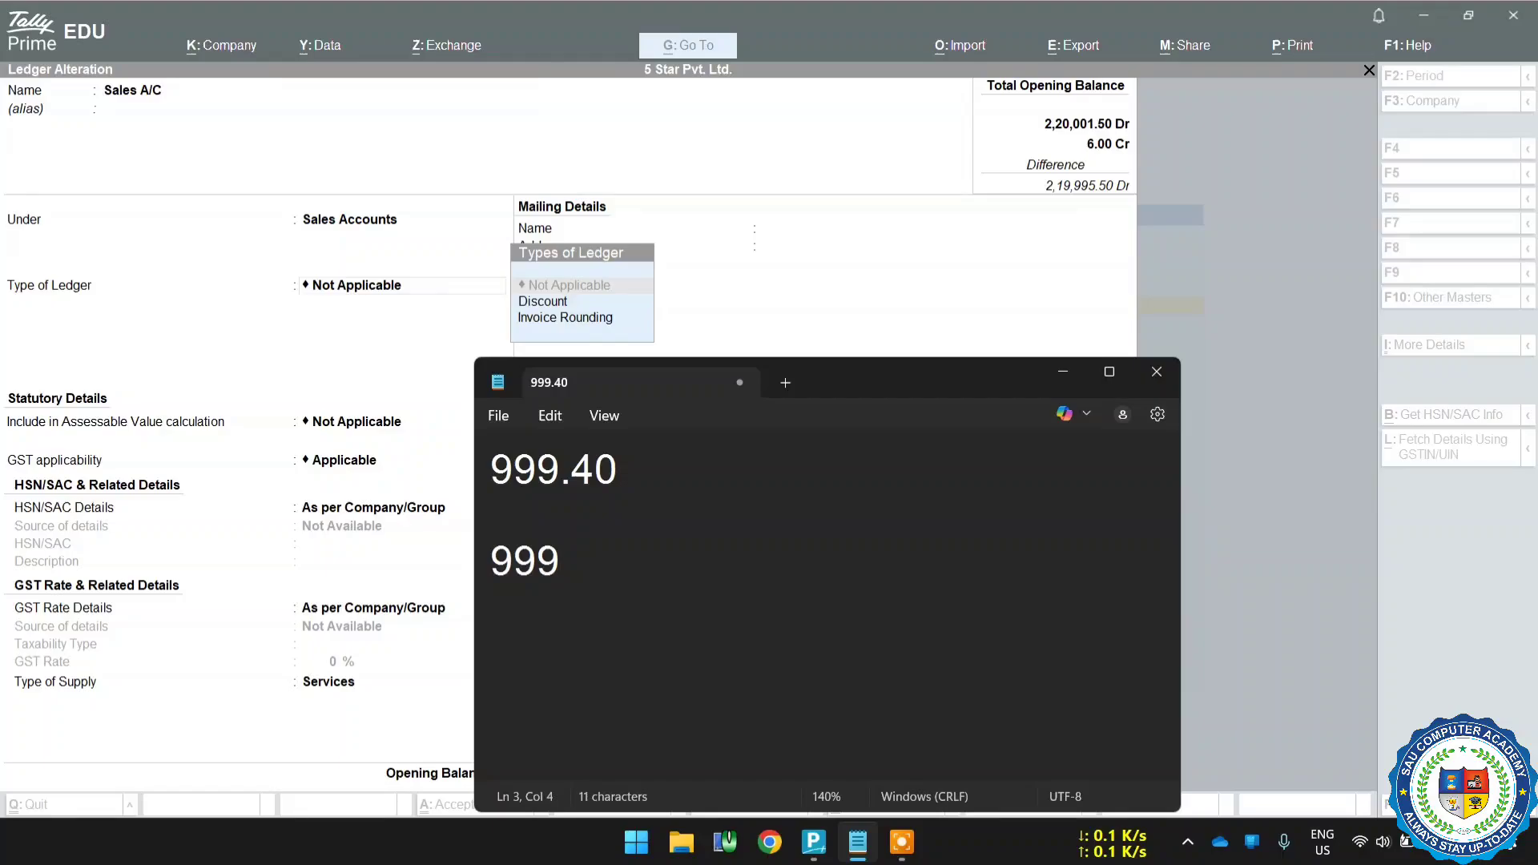
Step: Change the rounding example to 999.51 with 1000 as its rounded value, and return to Tally Prime
{"action": "left_click", "coordinate": [615, 474]}
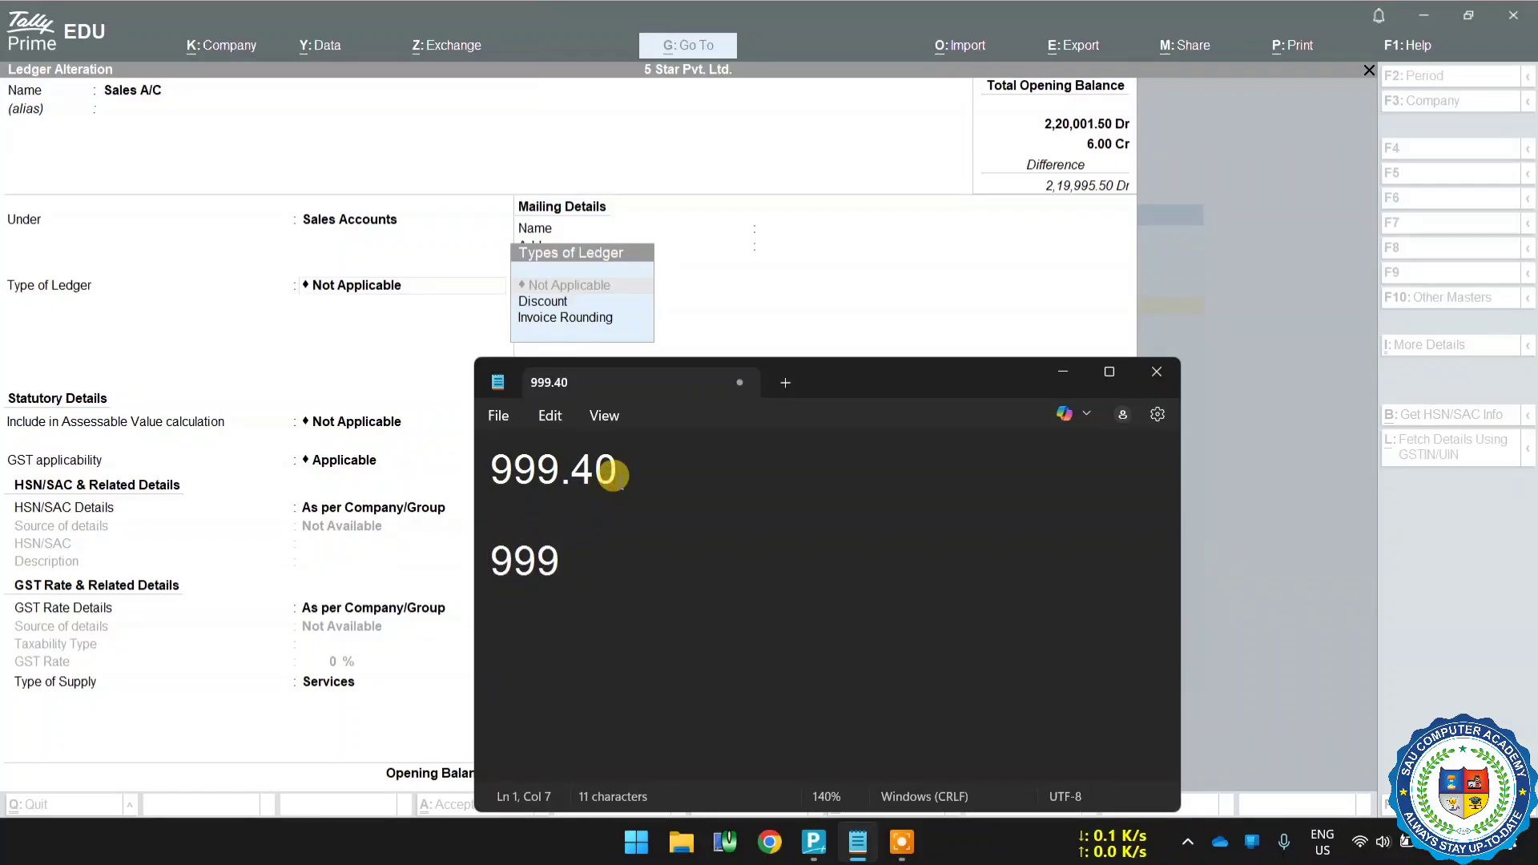
{"action": "key", "text": "BackSpace"}
{"action": "key", "text": "BackSpace"}
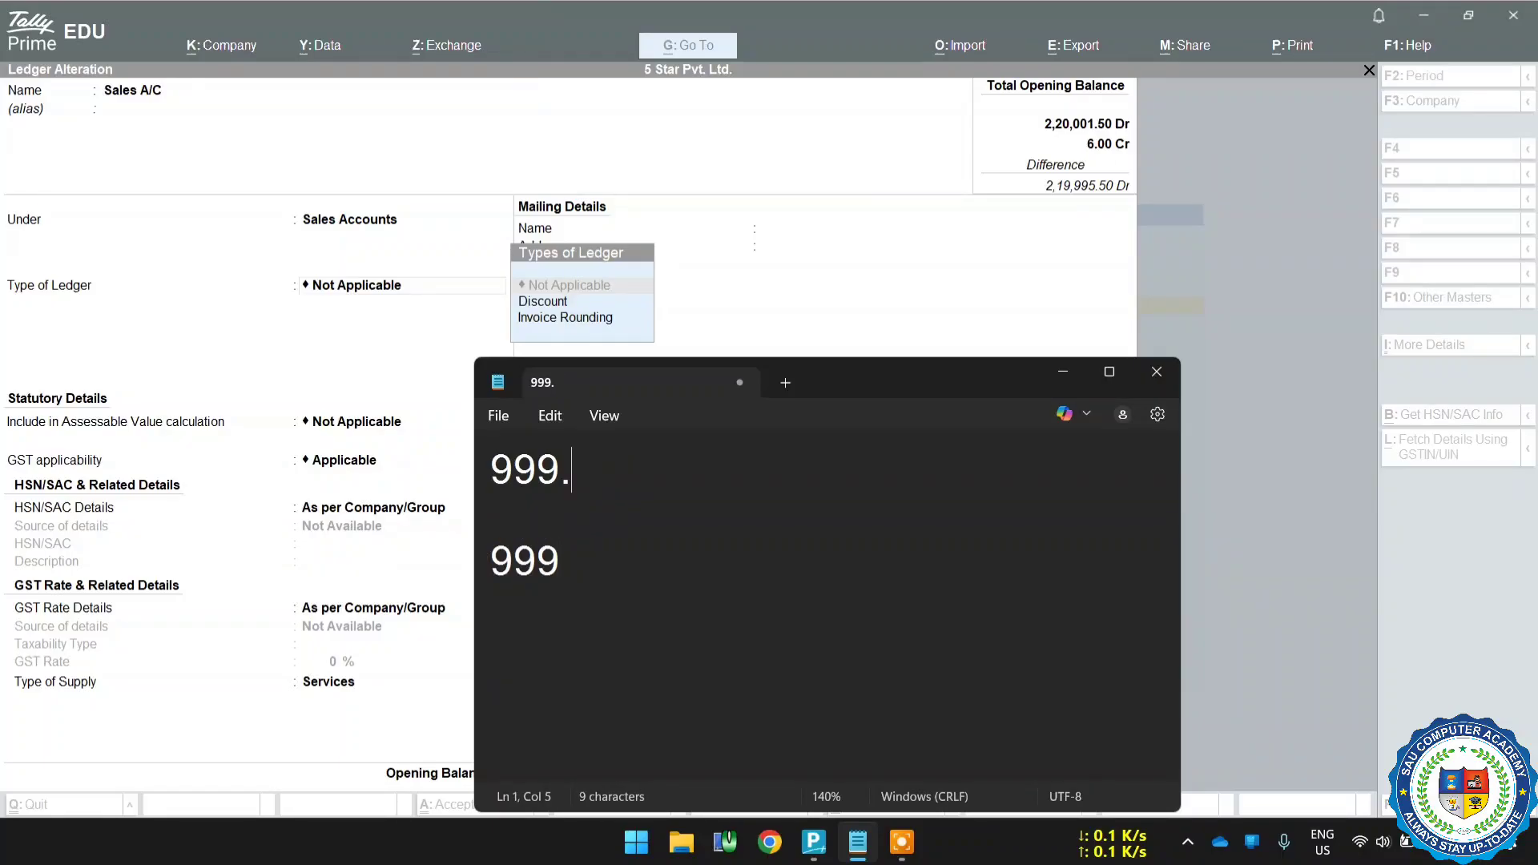
{"action": "type", "text": "51"}
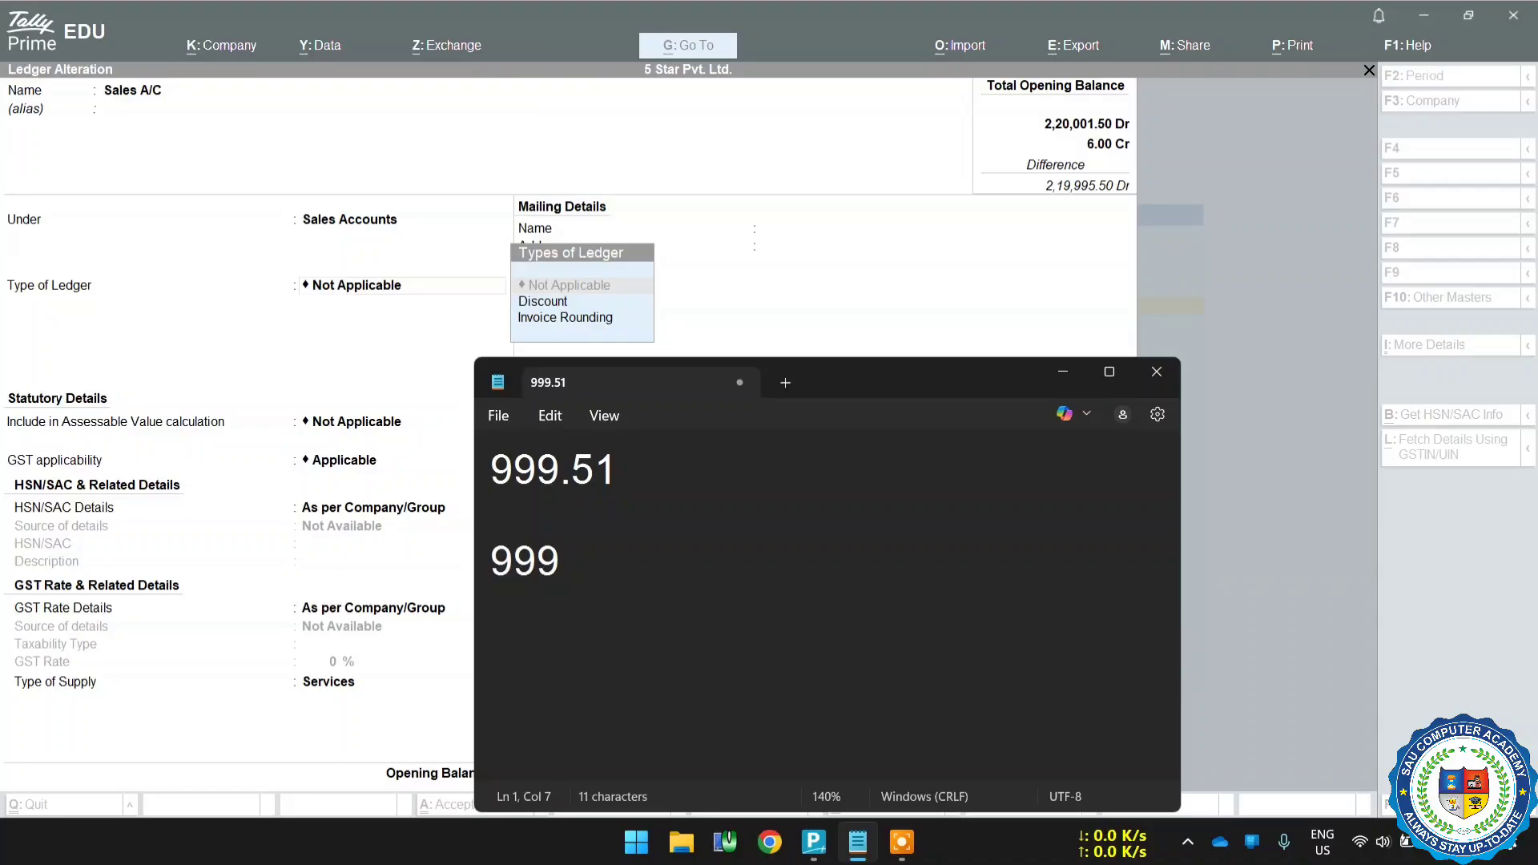
{"action": "left_click_drag", "start_coordinate": [573, 553], "coordinate": [453, 556]}
{"action": "type", "text": "1"}
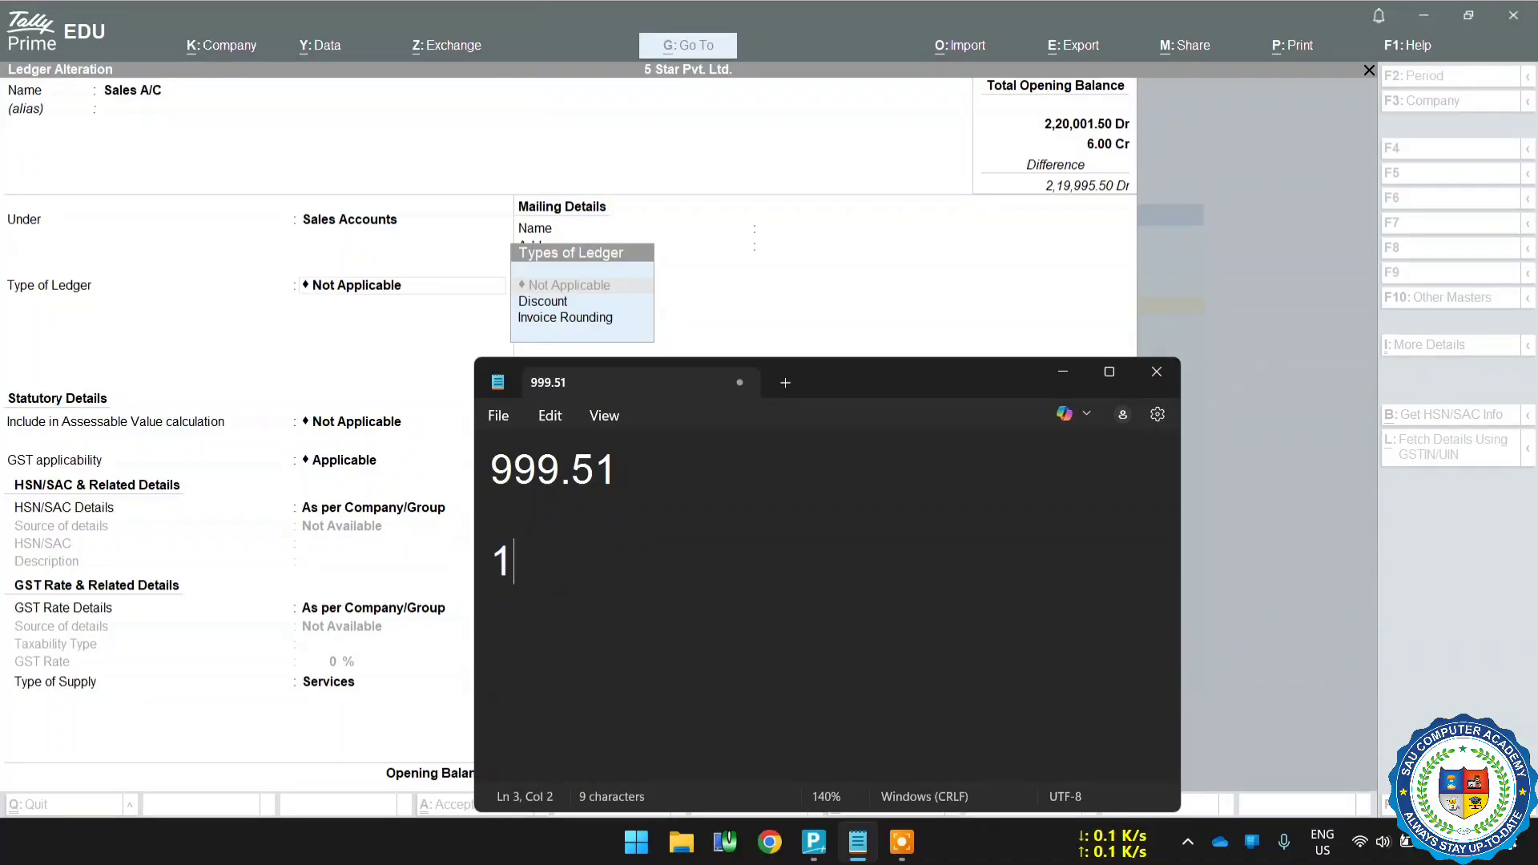
{"action": "type", "text": "000"}
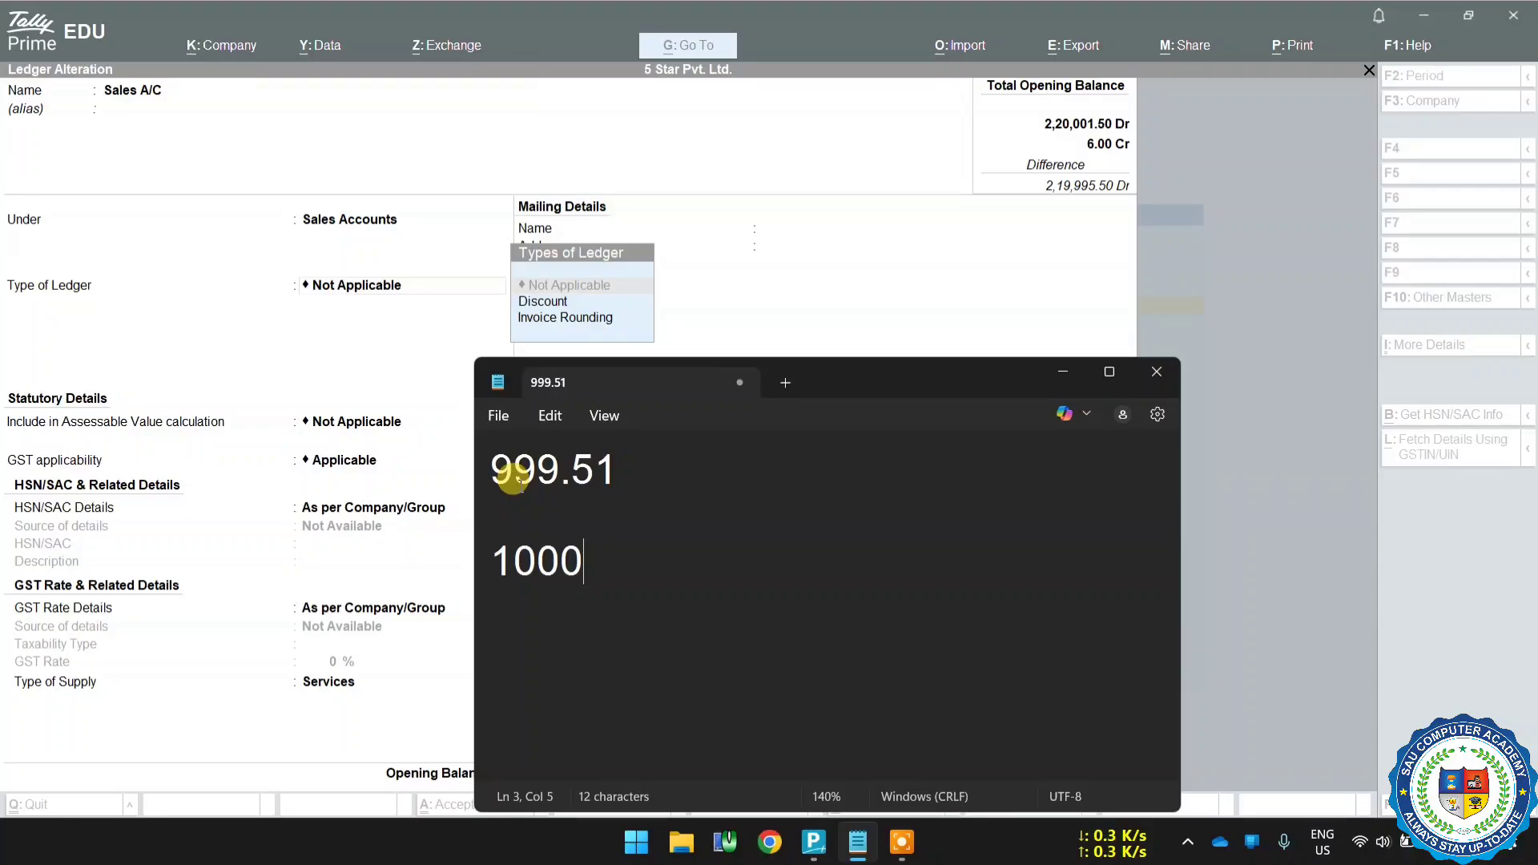
{"action": "left_click", "coordinate": [774, 301]}
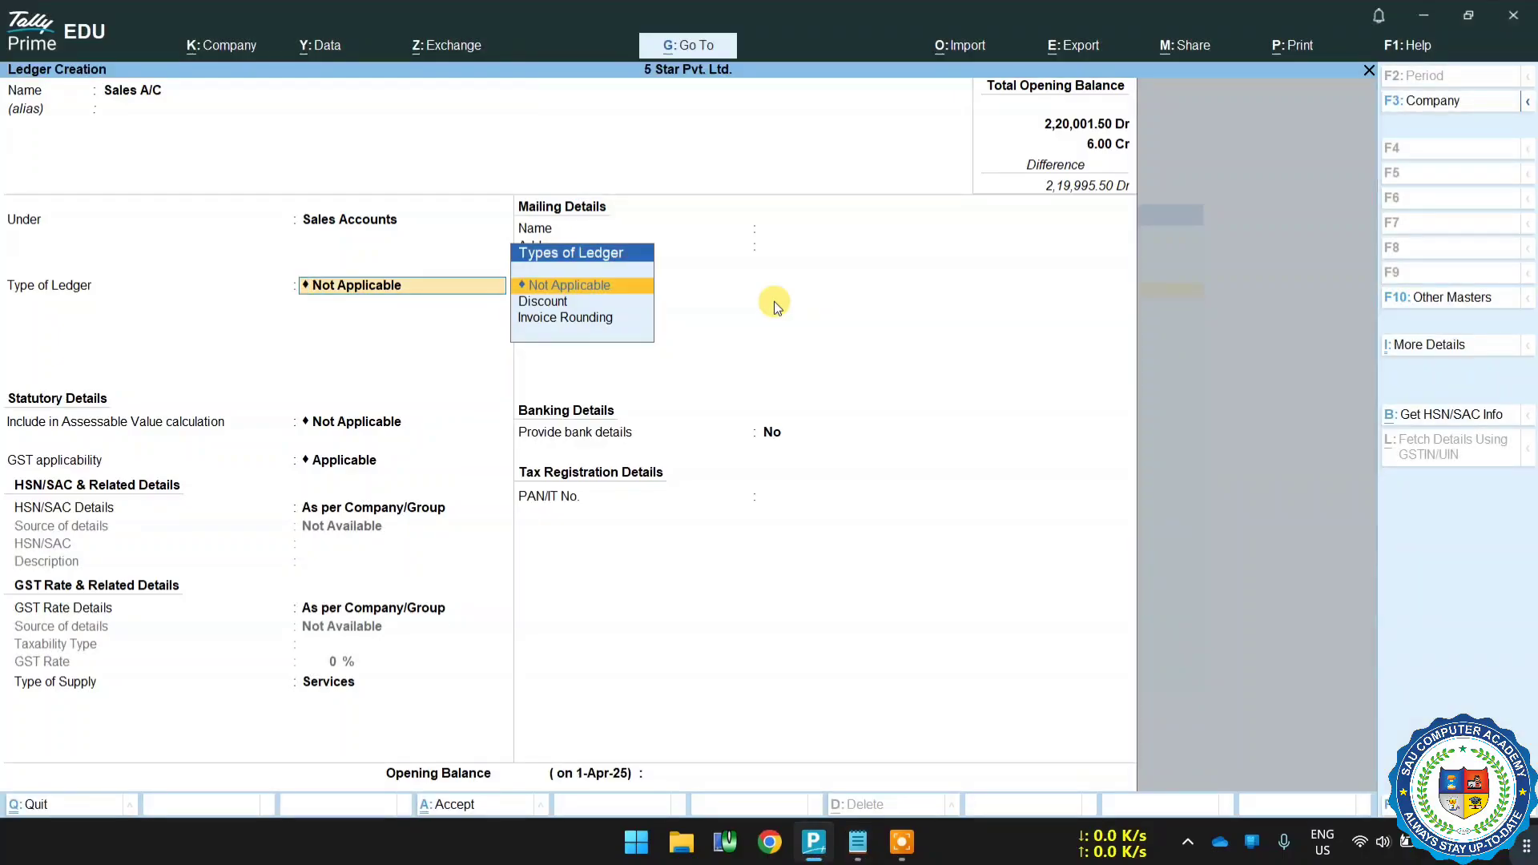
Step: Set the ledger type and assessable value calculation to Not Applicable, keeping GST applicability as Applicable
{"action": "left_click", "coordinate": [584, 293]}
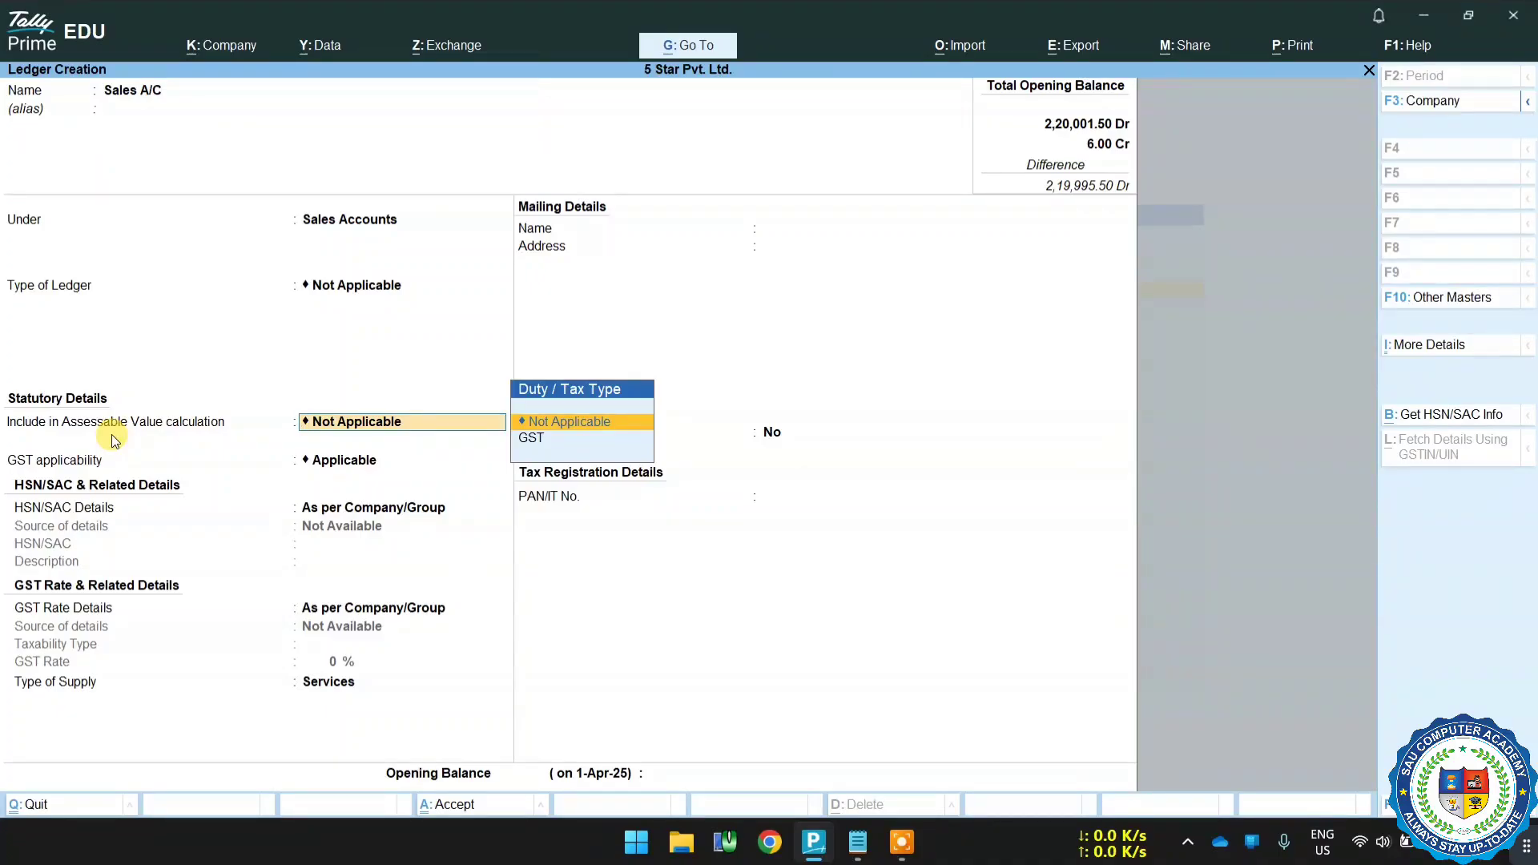
{"action": "key", "text": "Down"}
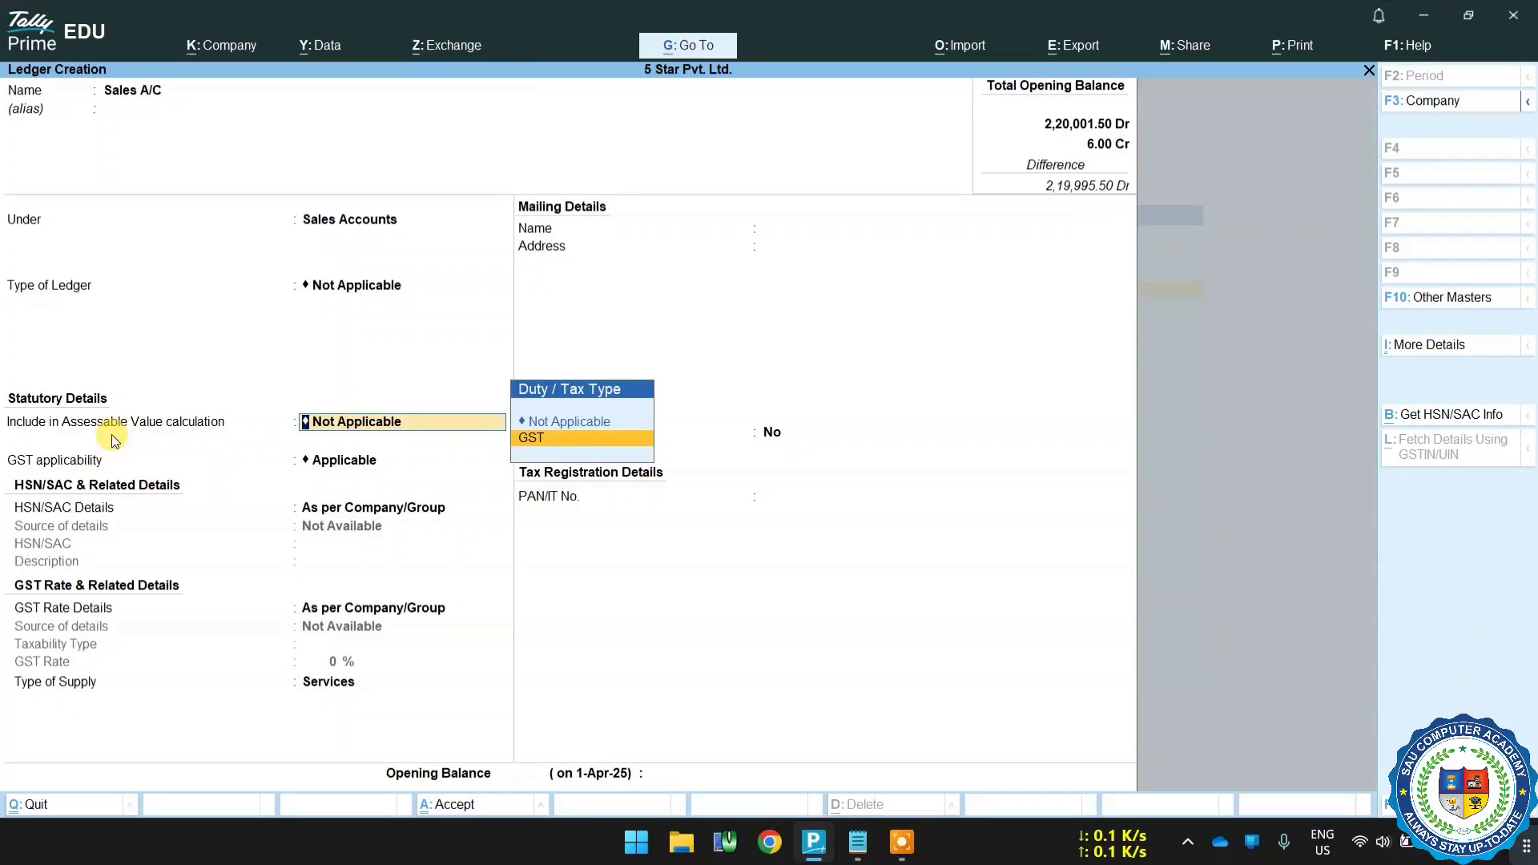
{"action": "key", "text": "Up"}
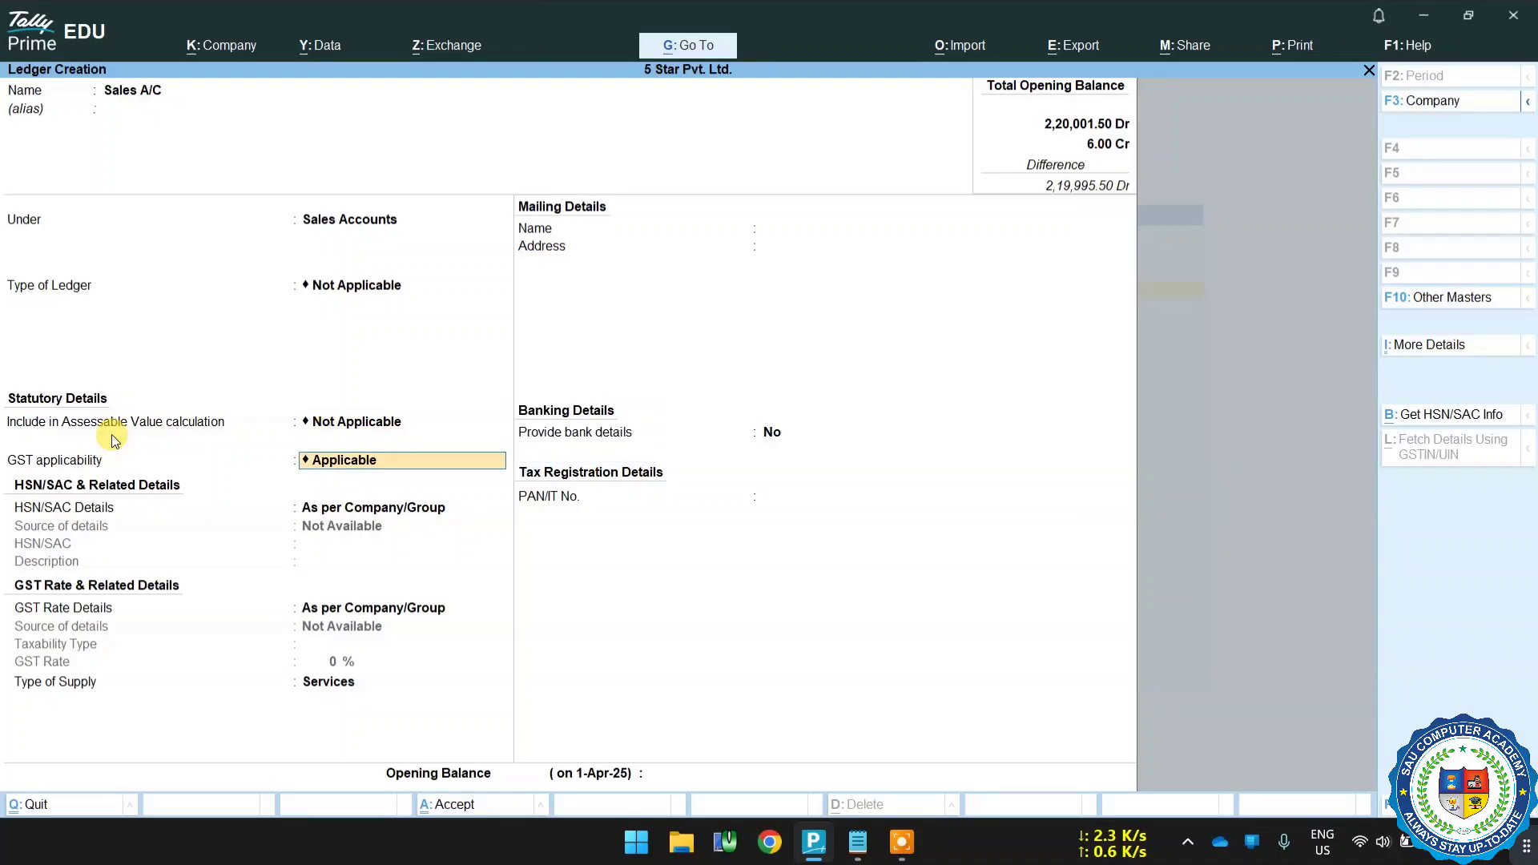
{"action": "key", "text": "Return"}
{"action": "key", "text": "Return"}
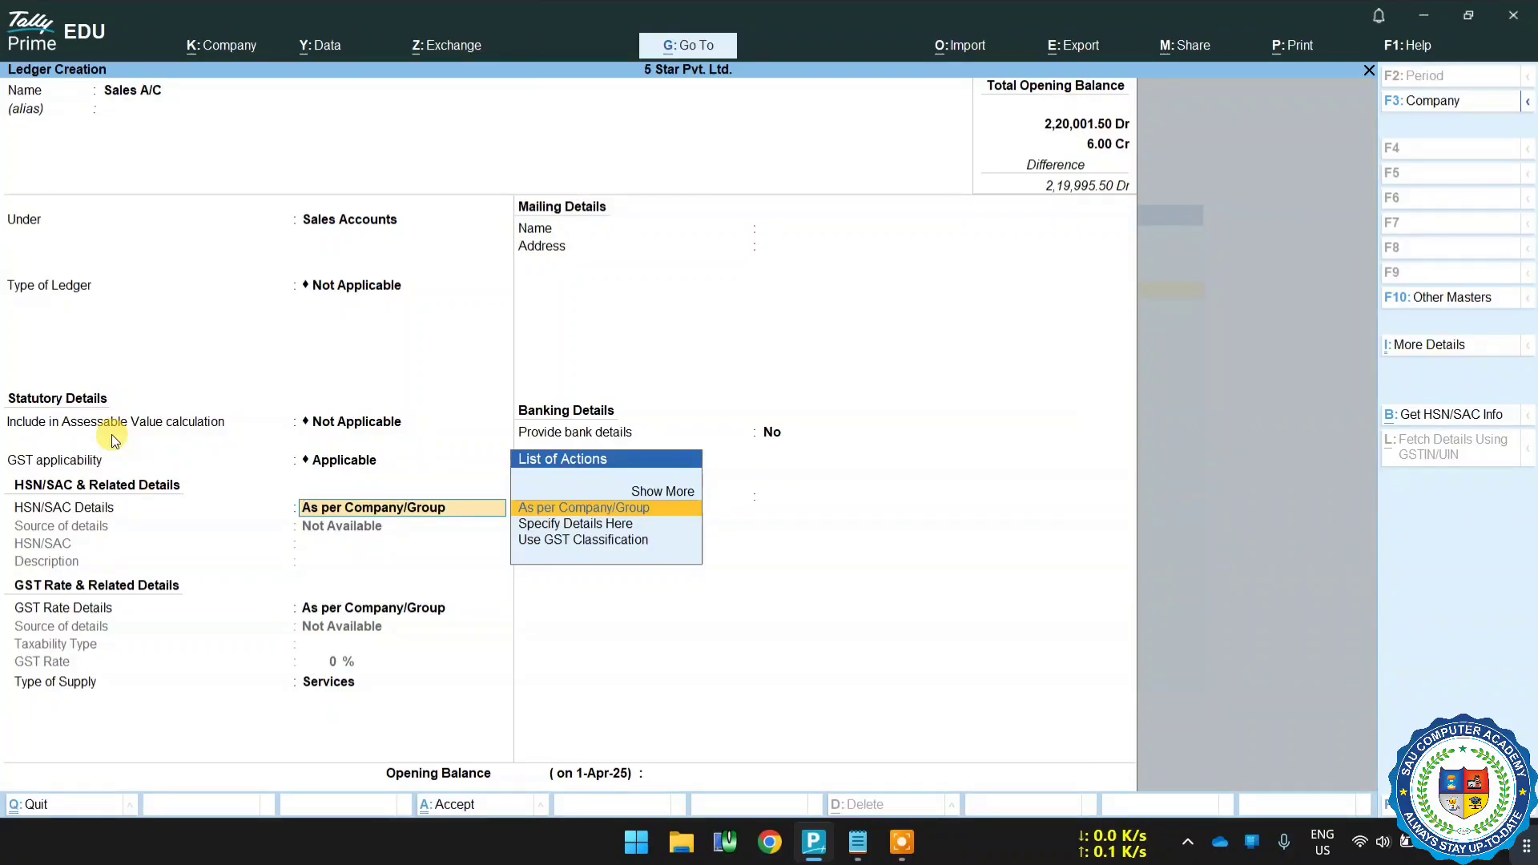
Step: Set the HSN/SAC and GST rate details to As per Company/Group, with Goods as the type of supply
{"action": "key", "text": "Down"}
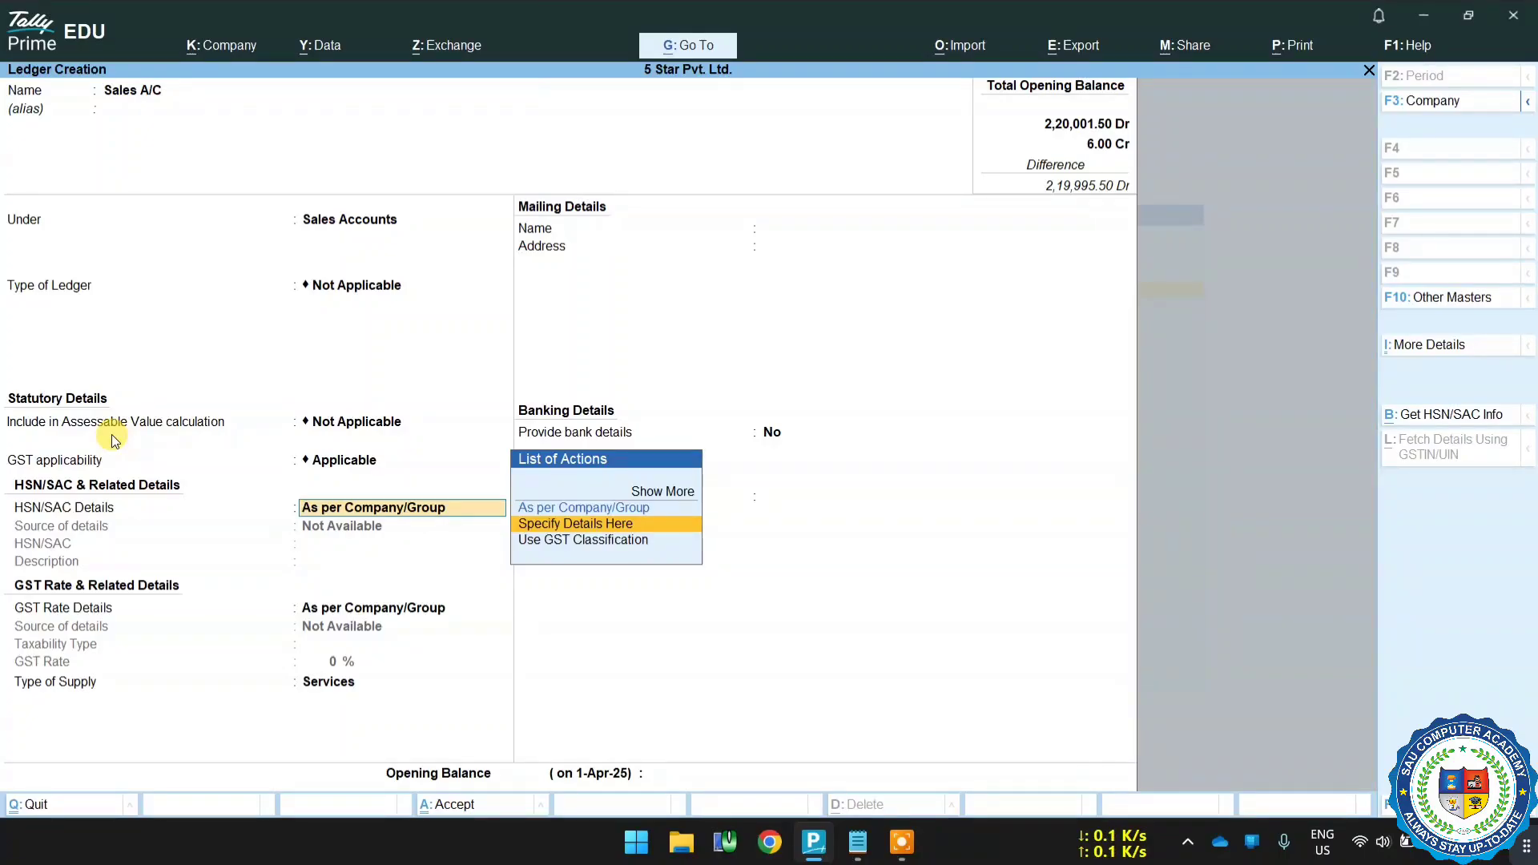
{"action": "key", "text": "Up"}
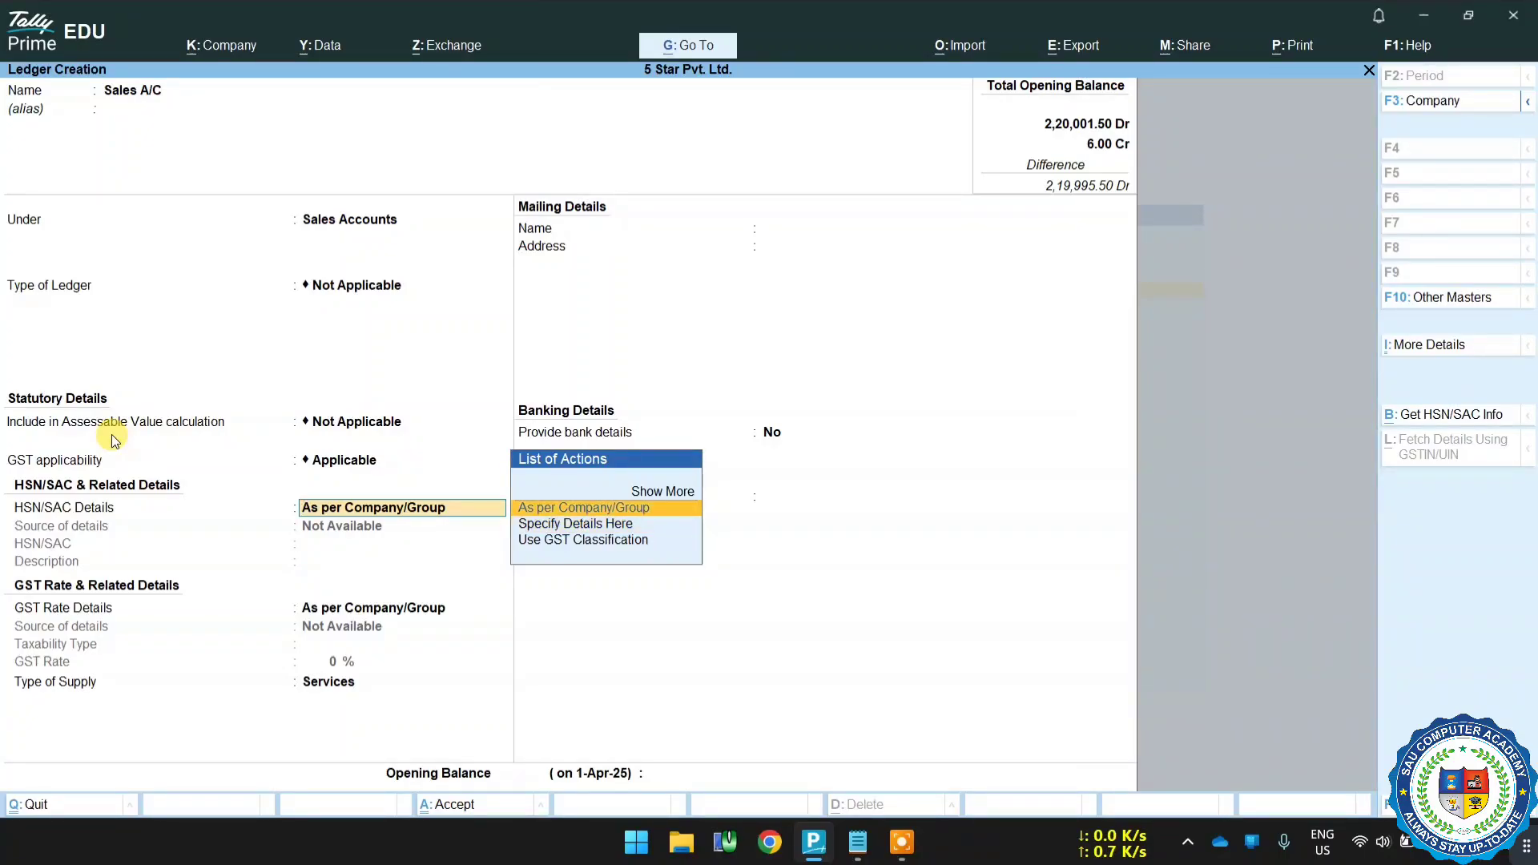
{"action": "key", "text": "Return"}
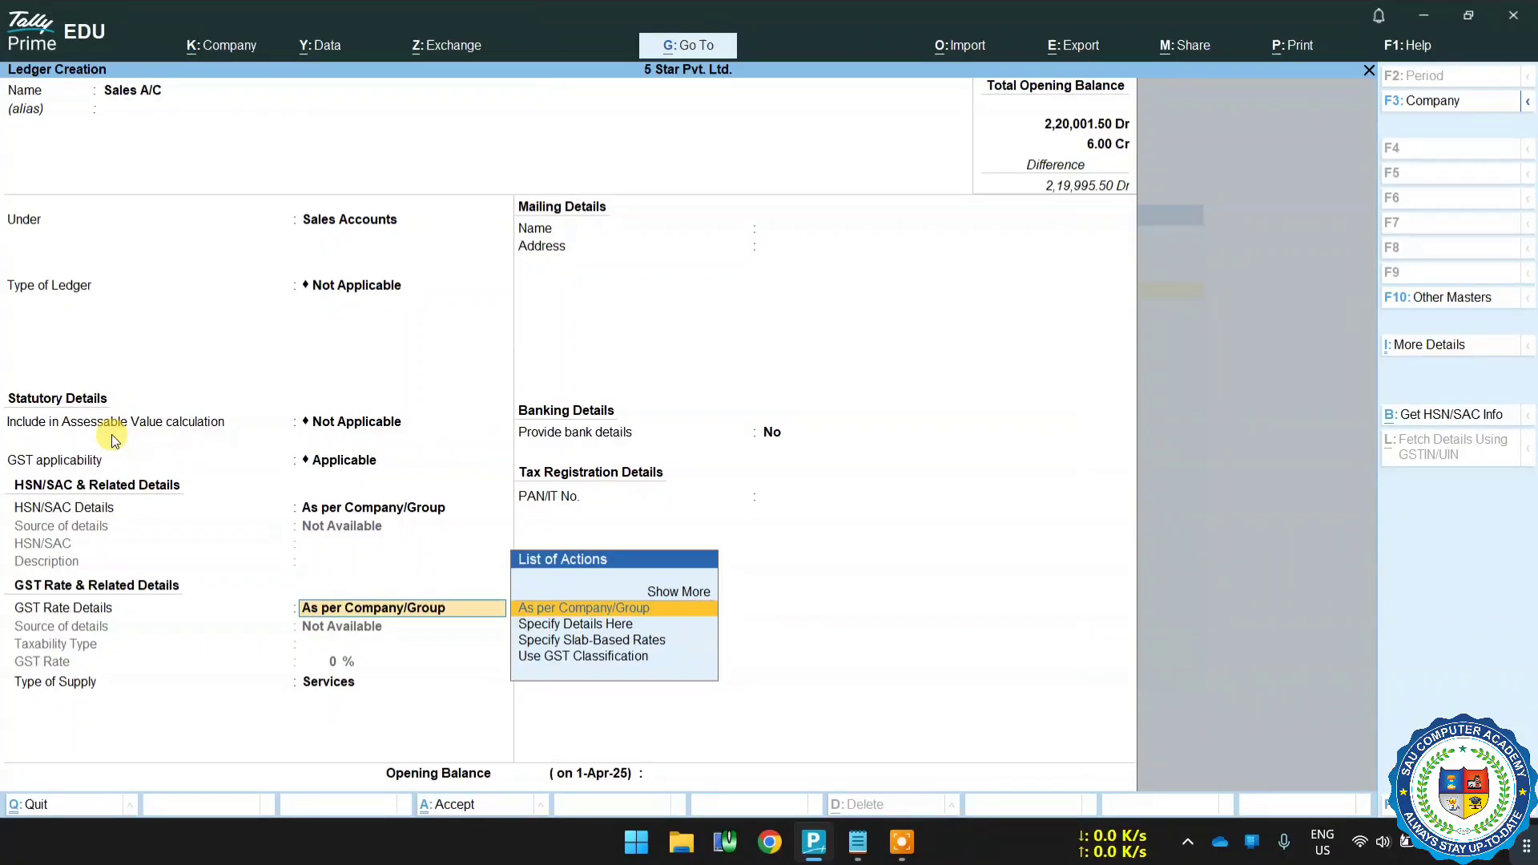
{"action": "key", "text": "Down"}
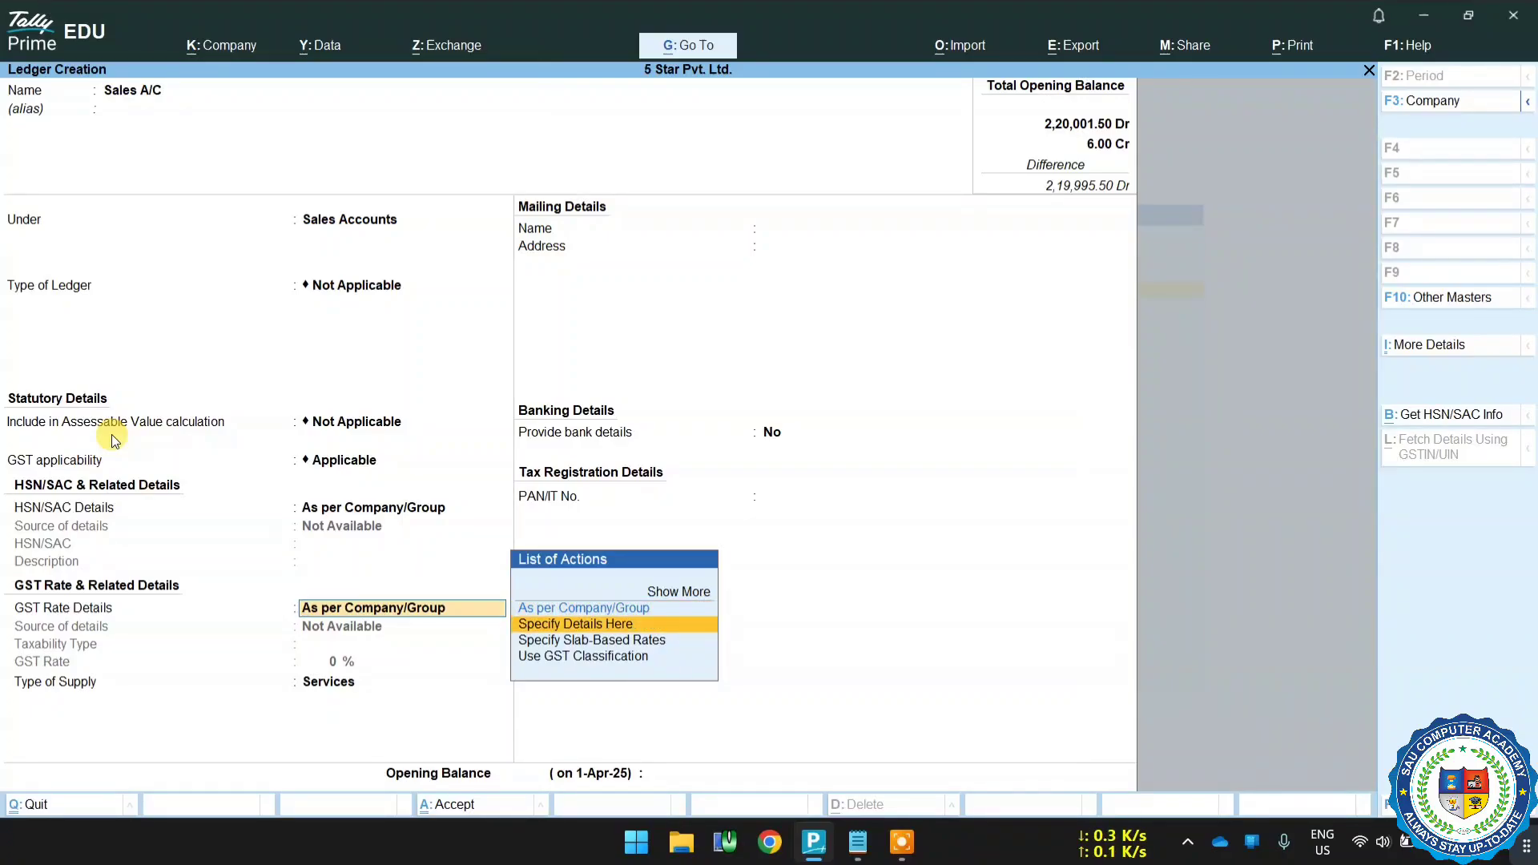
{"action": "key", "text": "Up"}
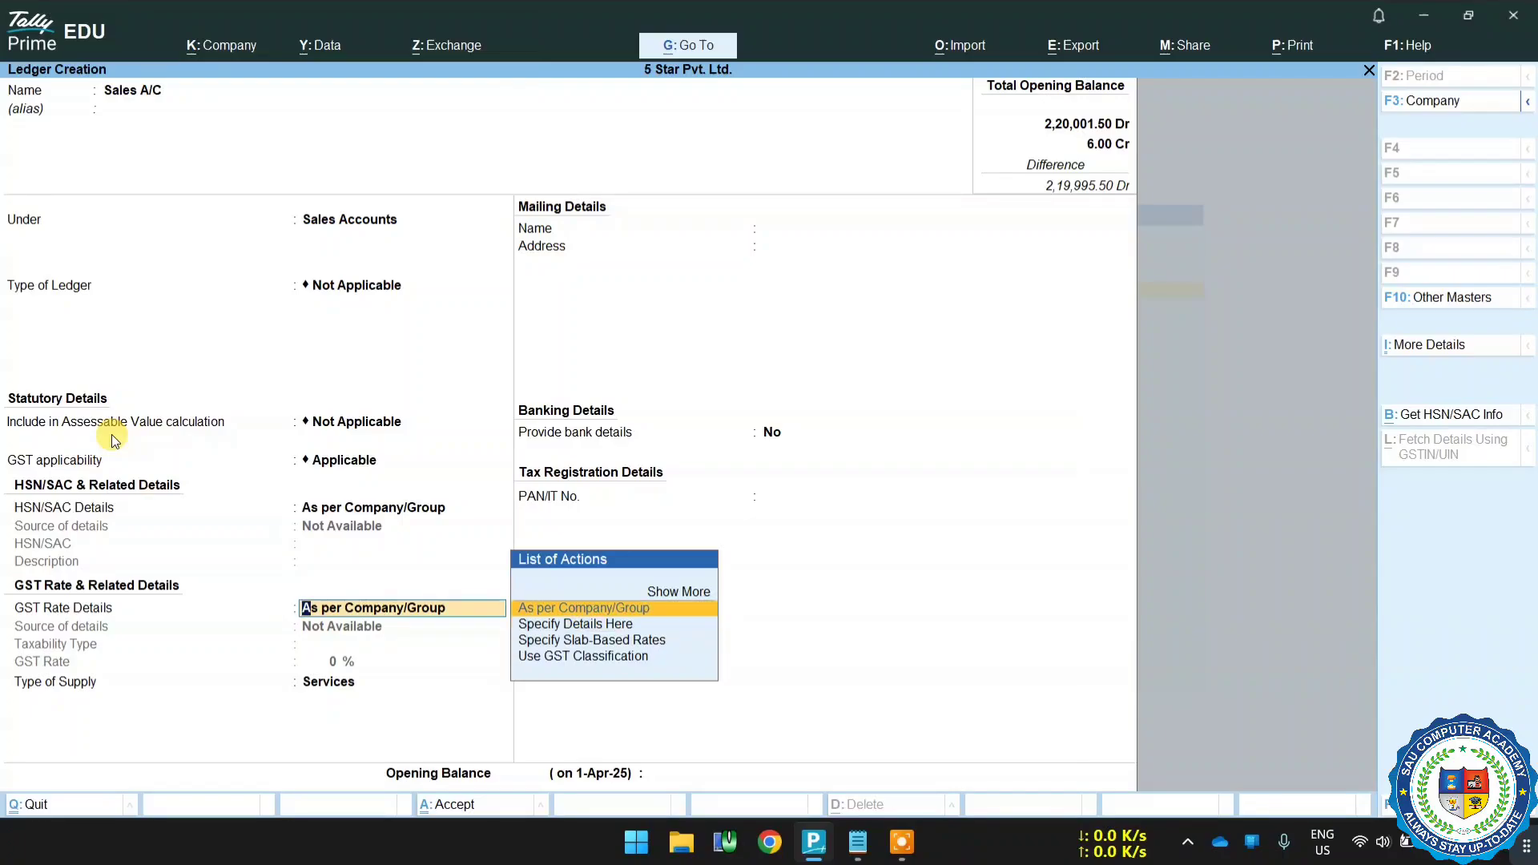
{"action": "key", "text": "Return"}
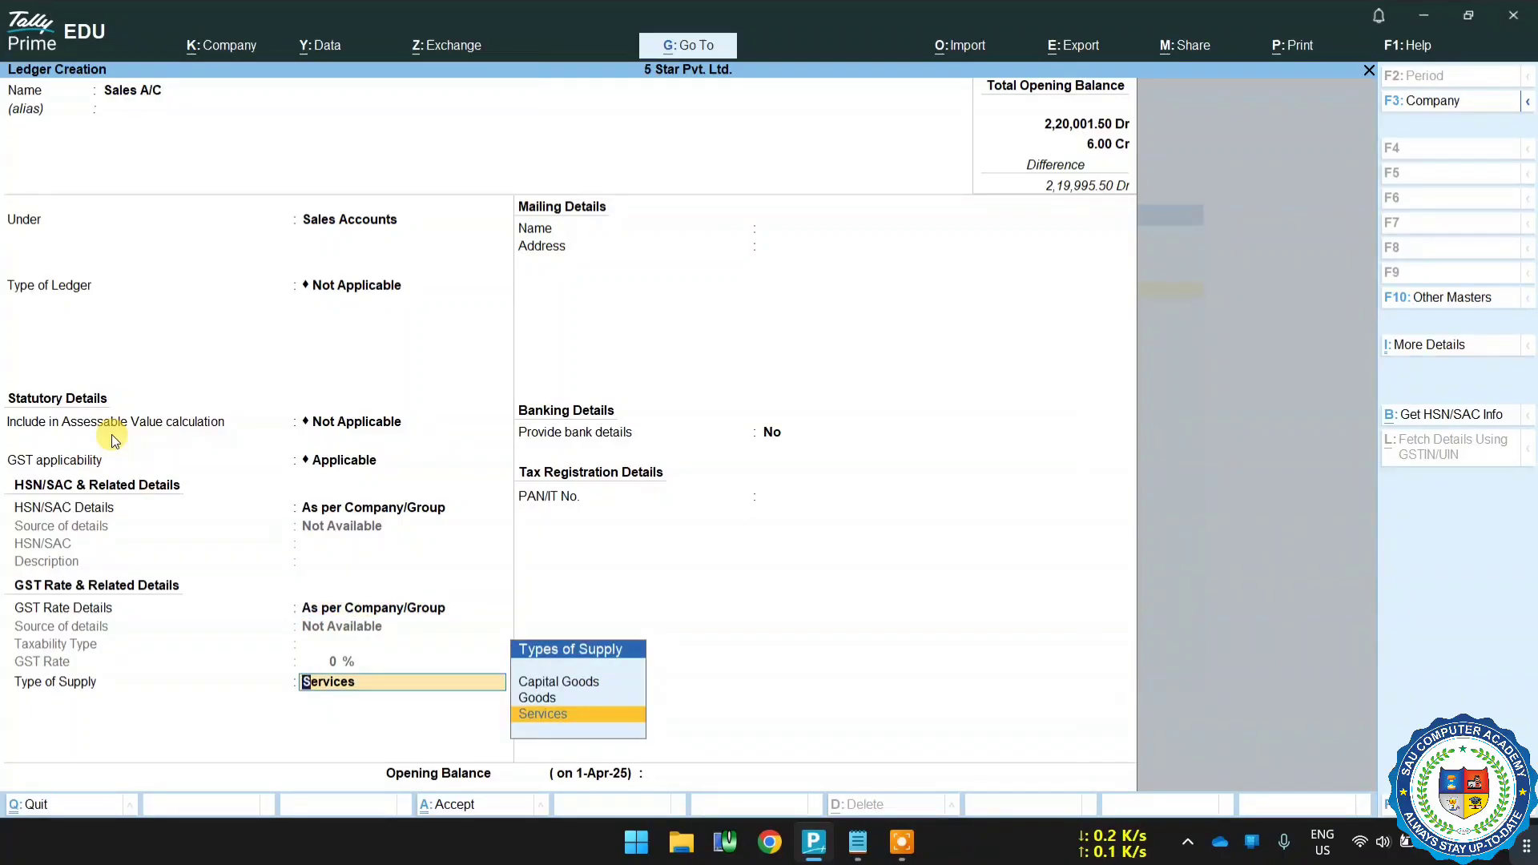
{"action": "key", "text": "Up"}
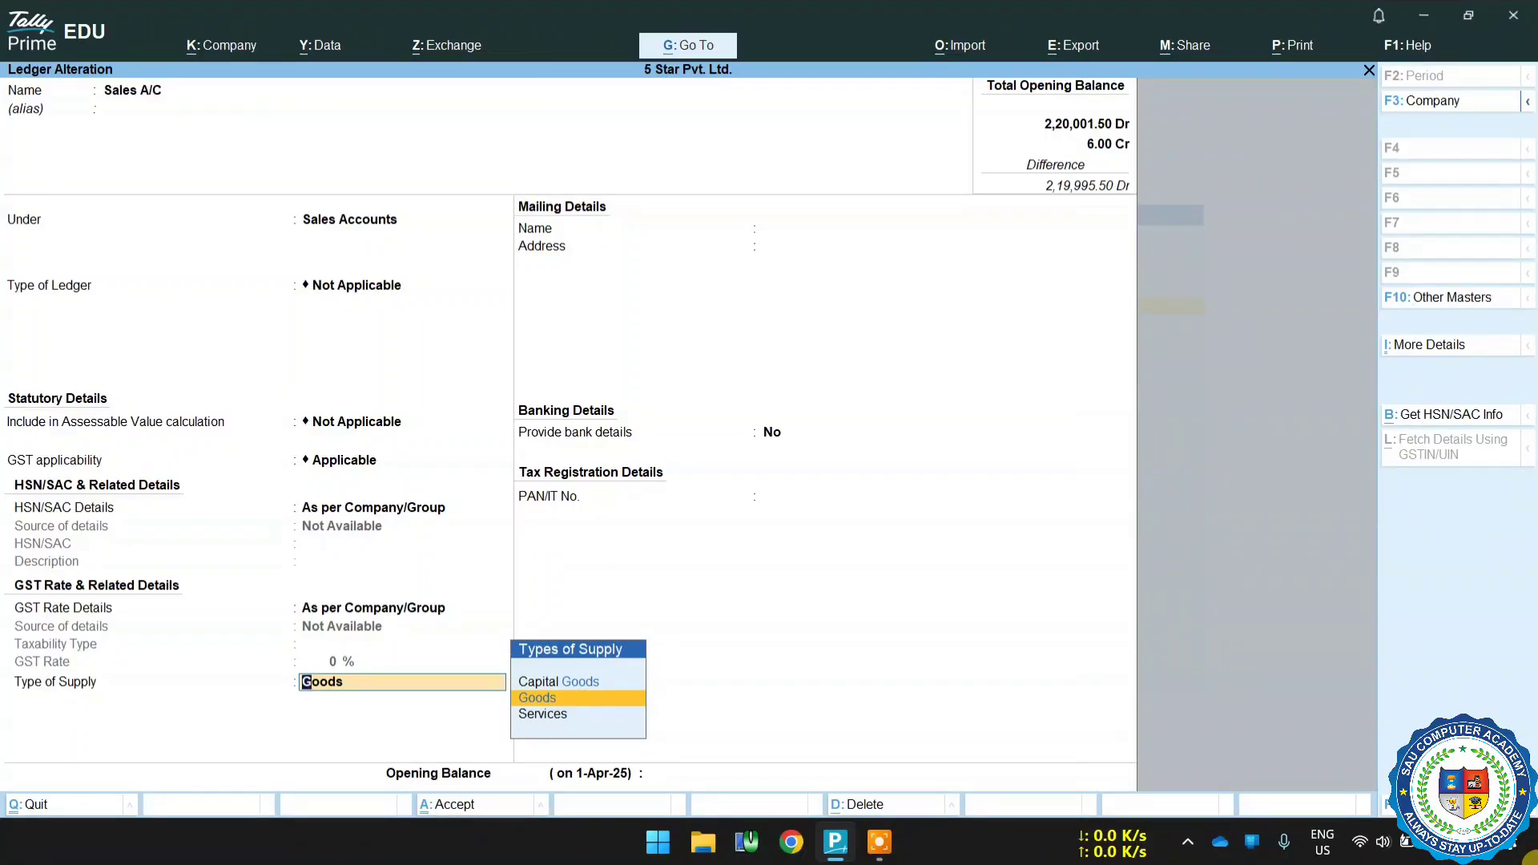
Step: Set the type of supply to Goods, keep bank details at No with a blank opening balance, and save the Sales A/C ledger
{"action": "key", "text": "Down"}
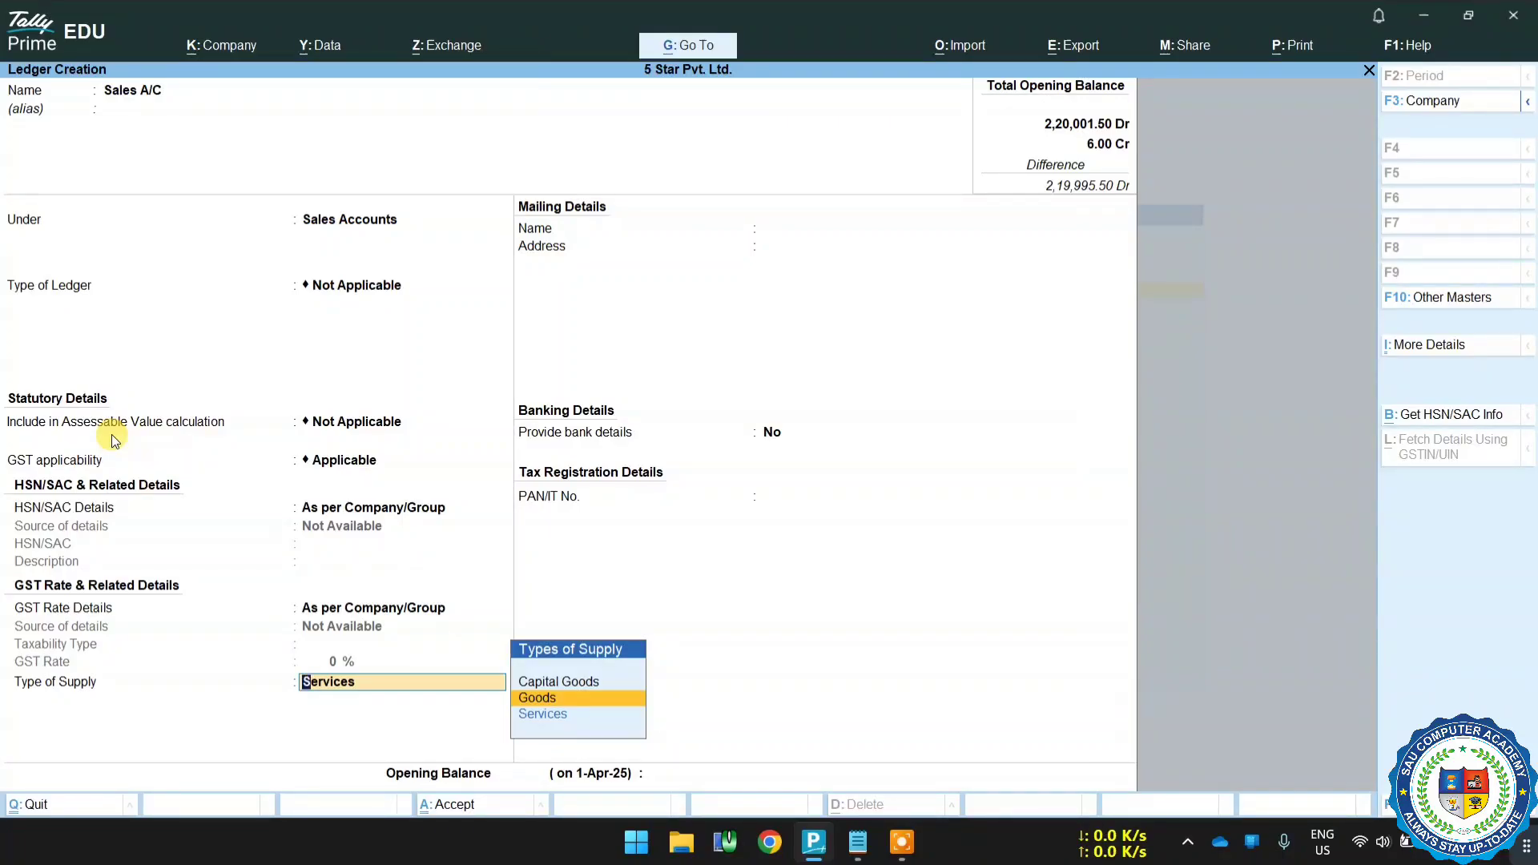
{"action": "key", "text": "Return"}
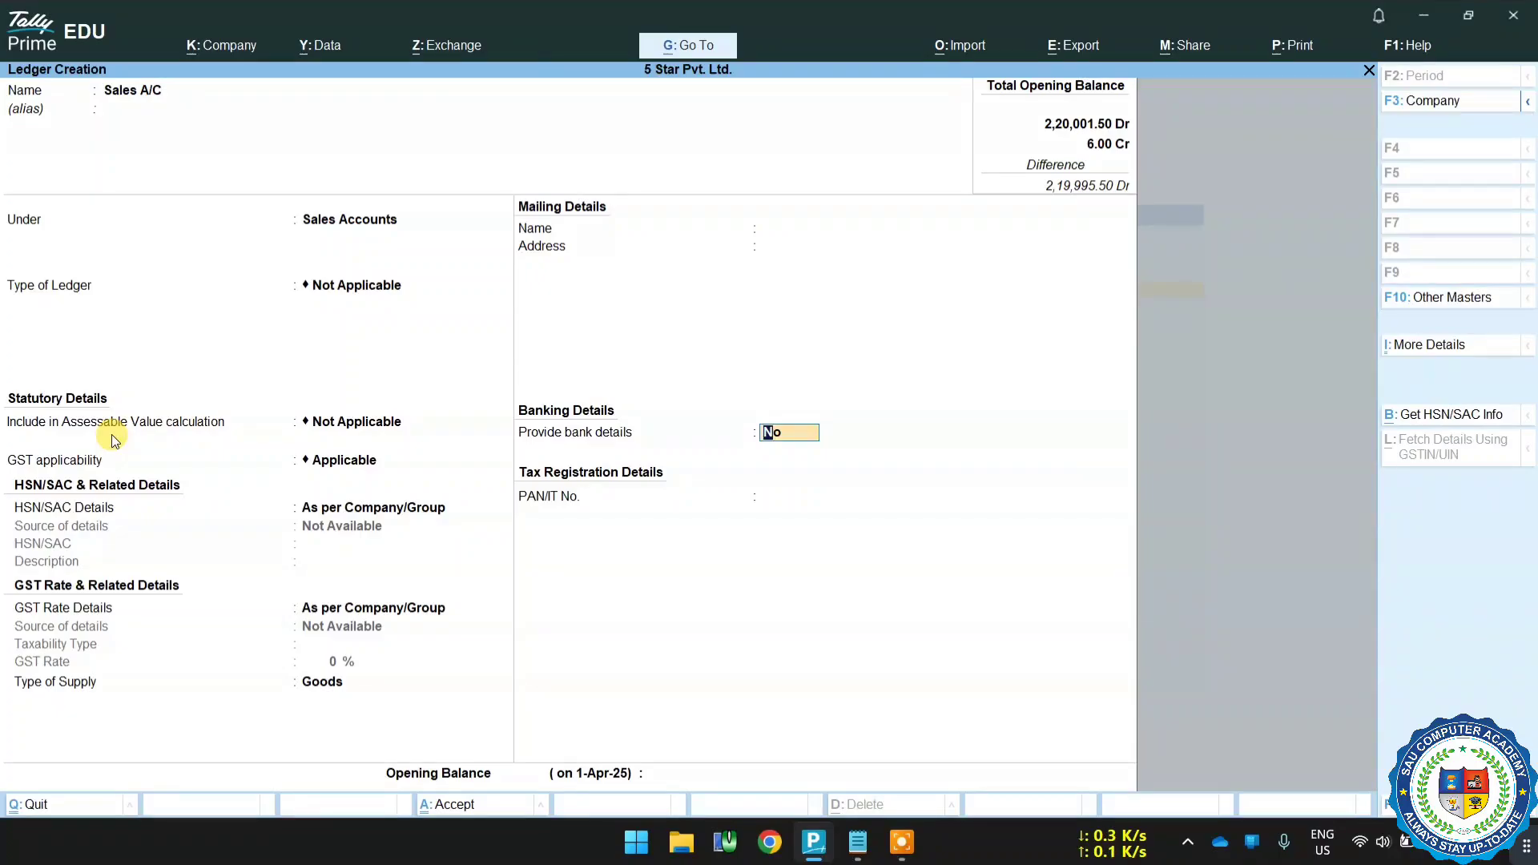
{"action": "key", "text": "Return"}
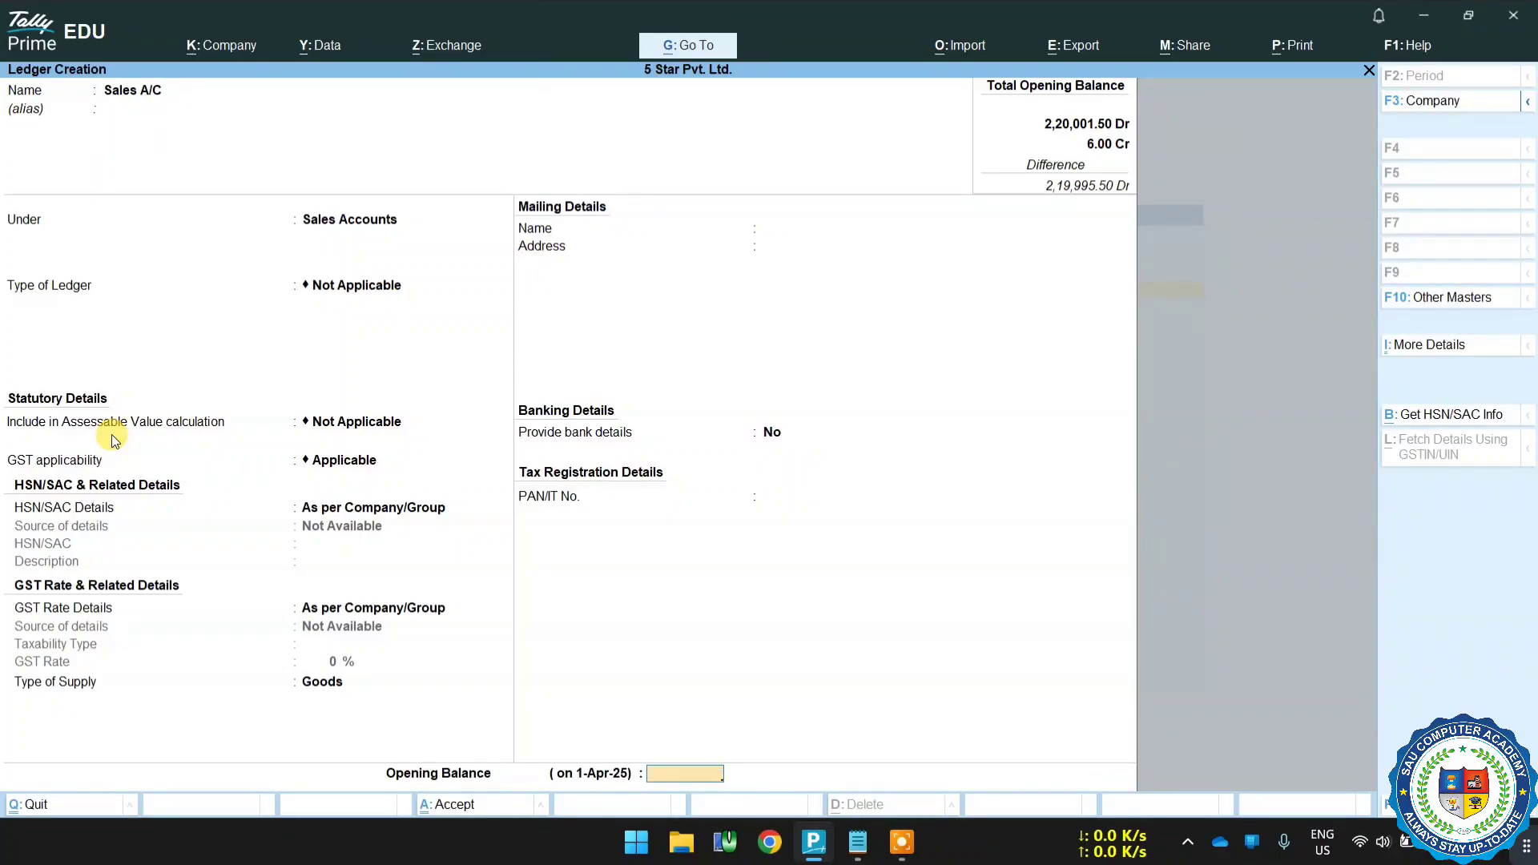
{"action": "key", "text": "Return"}
{"action": "key", "text": "Return"}
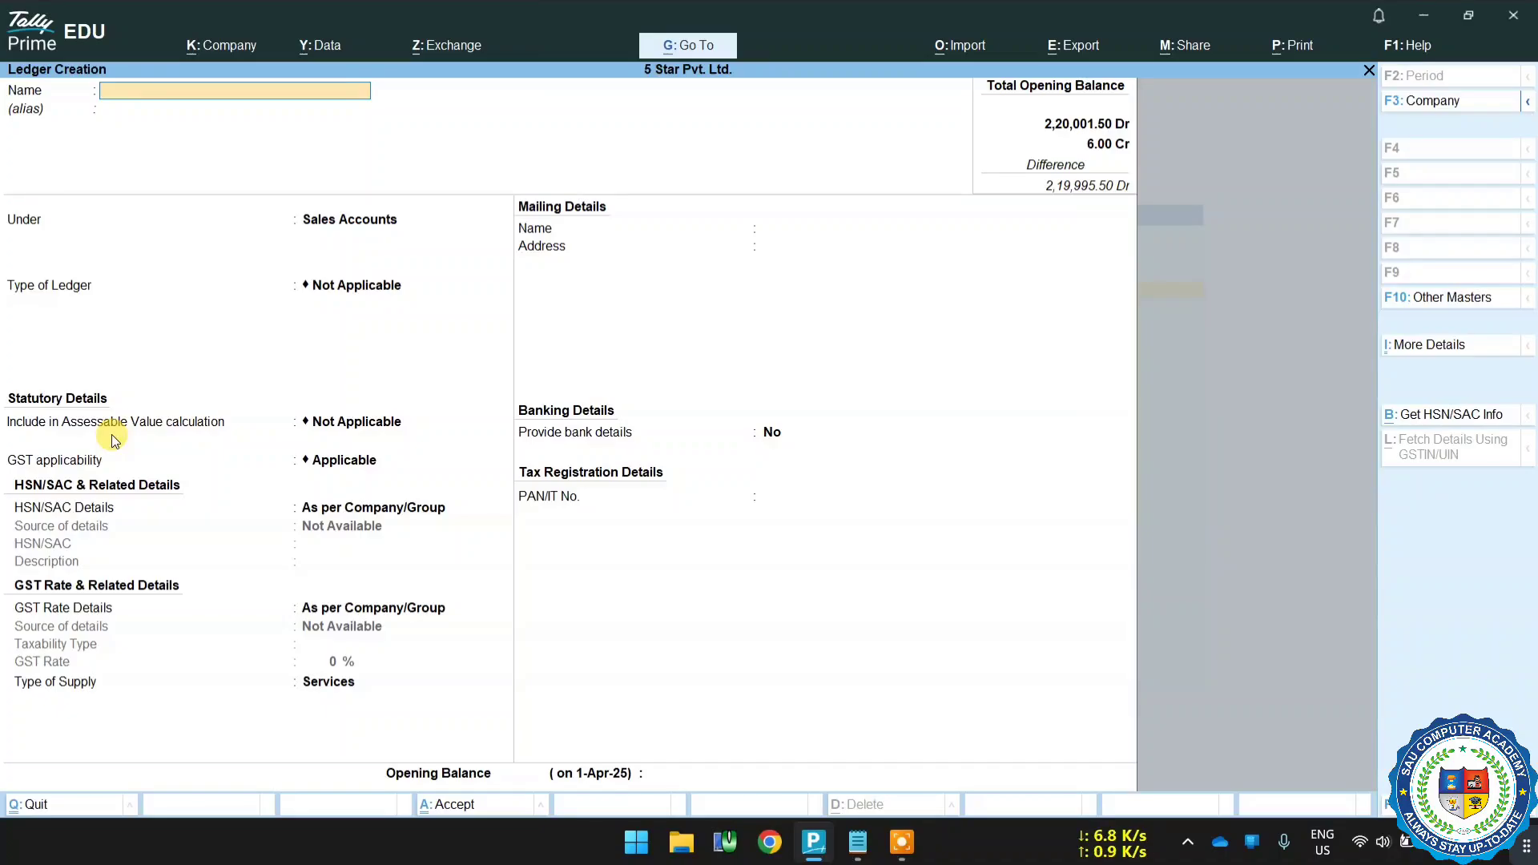
Step: Name the new ledger Purchase A/C and place it under Purchase Accounts
{"action": "type", "text": "Purchase A/C"}
{"action": "key", "text": "Return"}
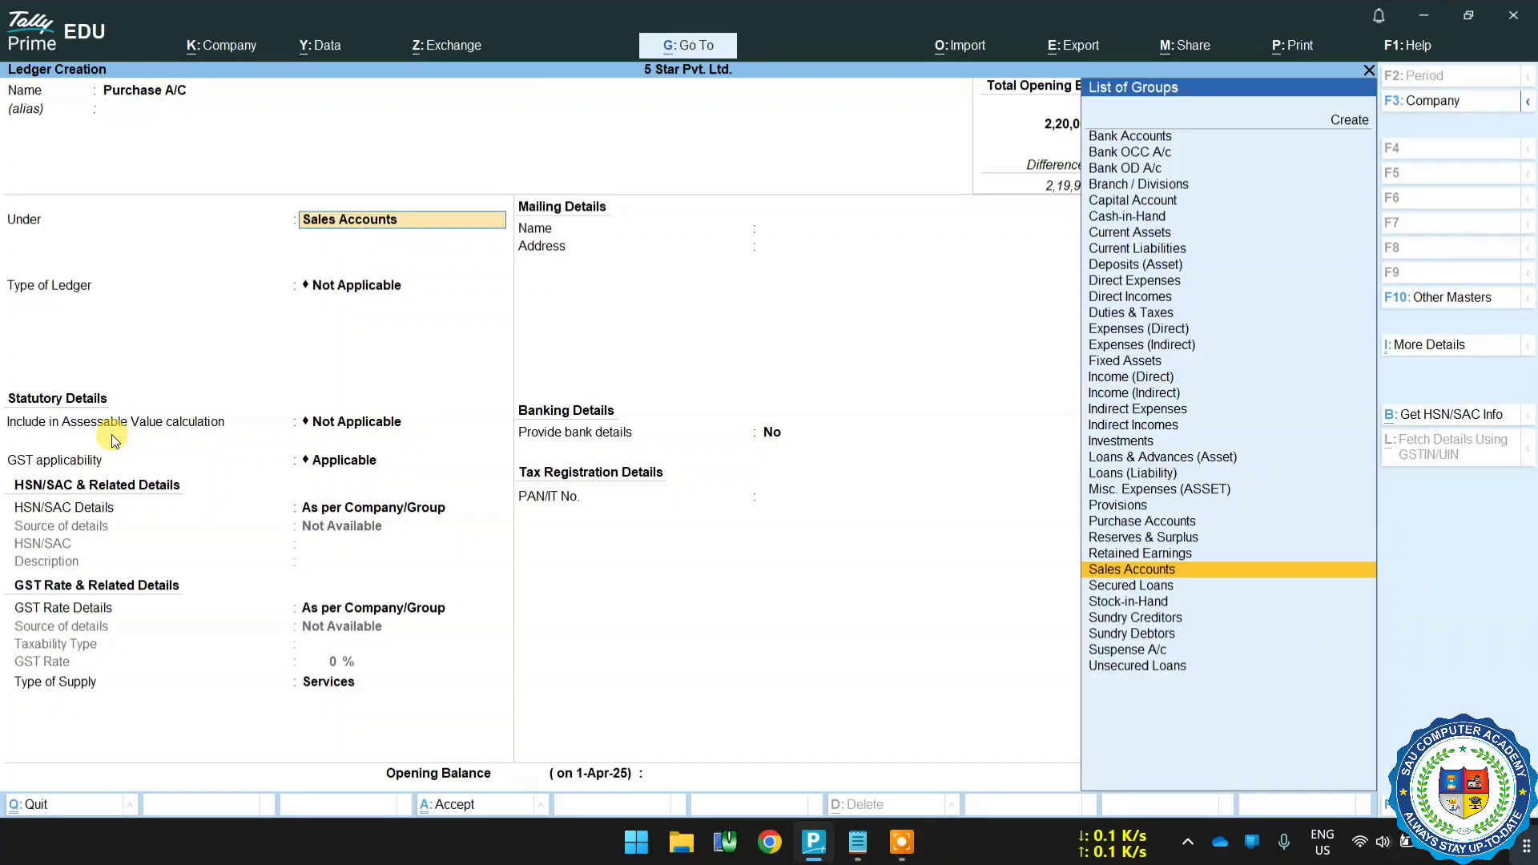
{"action": "type", "text": "Pur"}
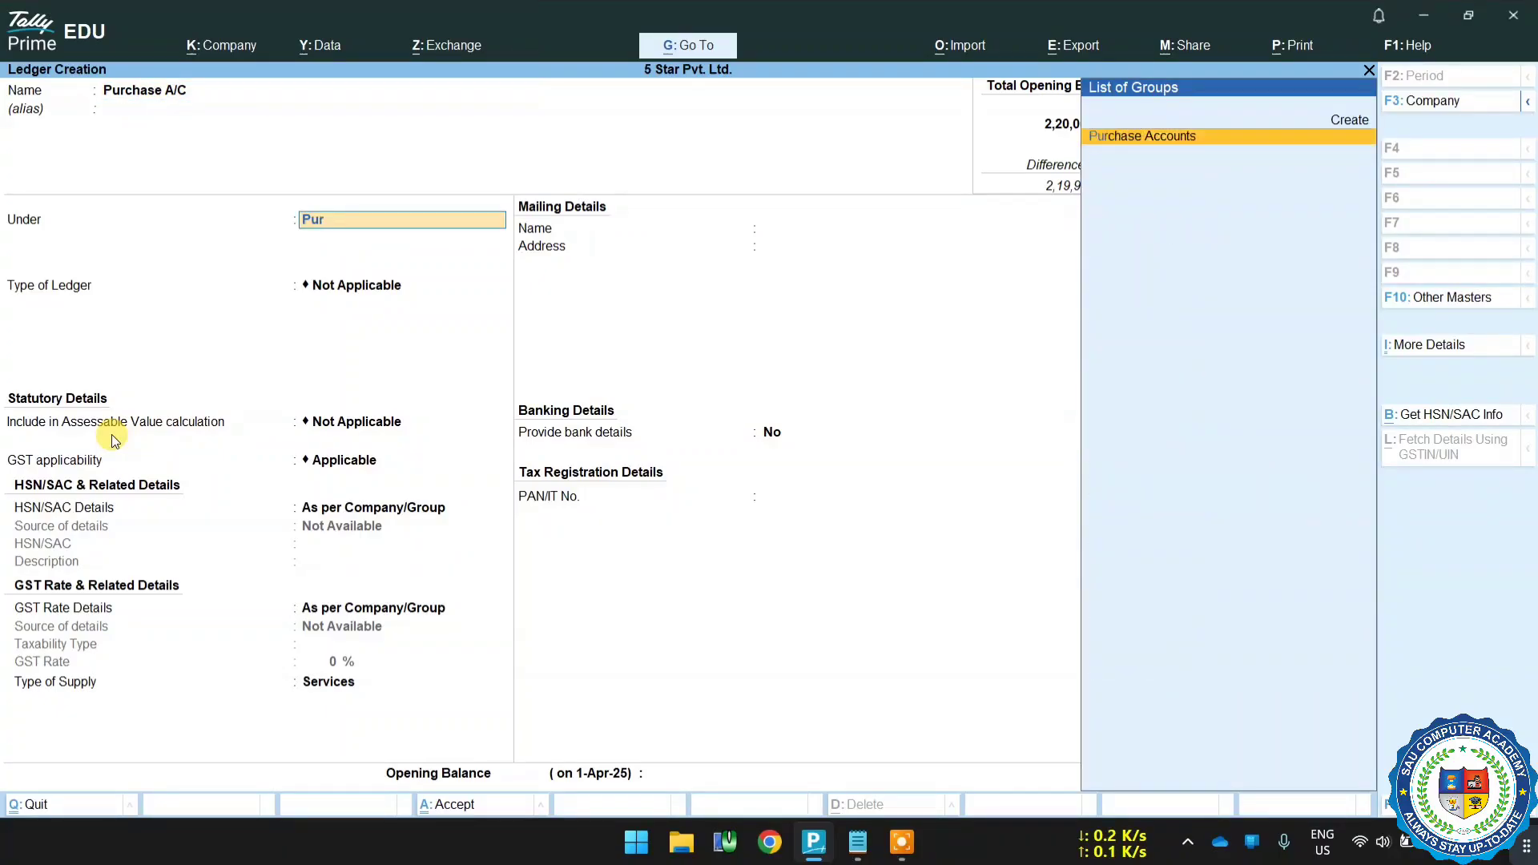
{"action": "key", "text": "Return"}
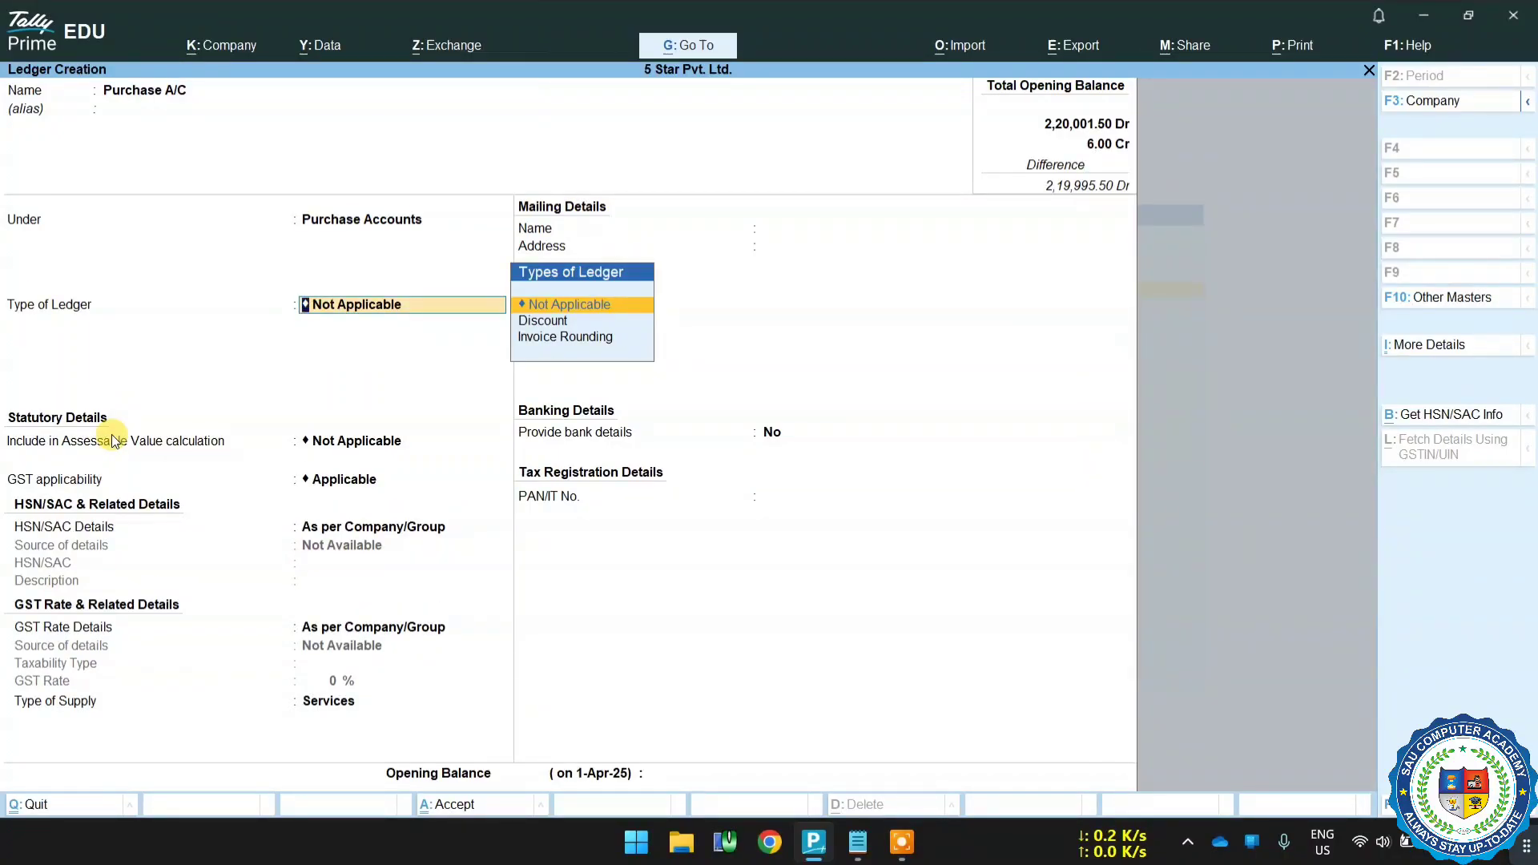
Step: Keep ledger type and assessable value at Not Applicable, GST applicability at Applicable, and HSN/SAC and GST rate details at As per Company/Group
{"action": "key", "text": "Return"}
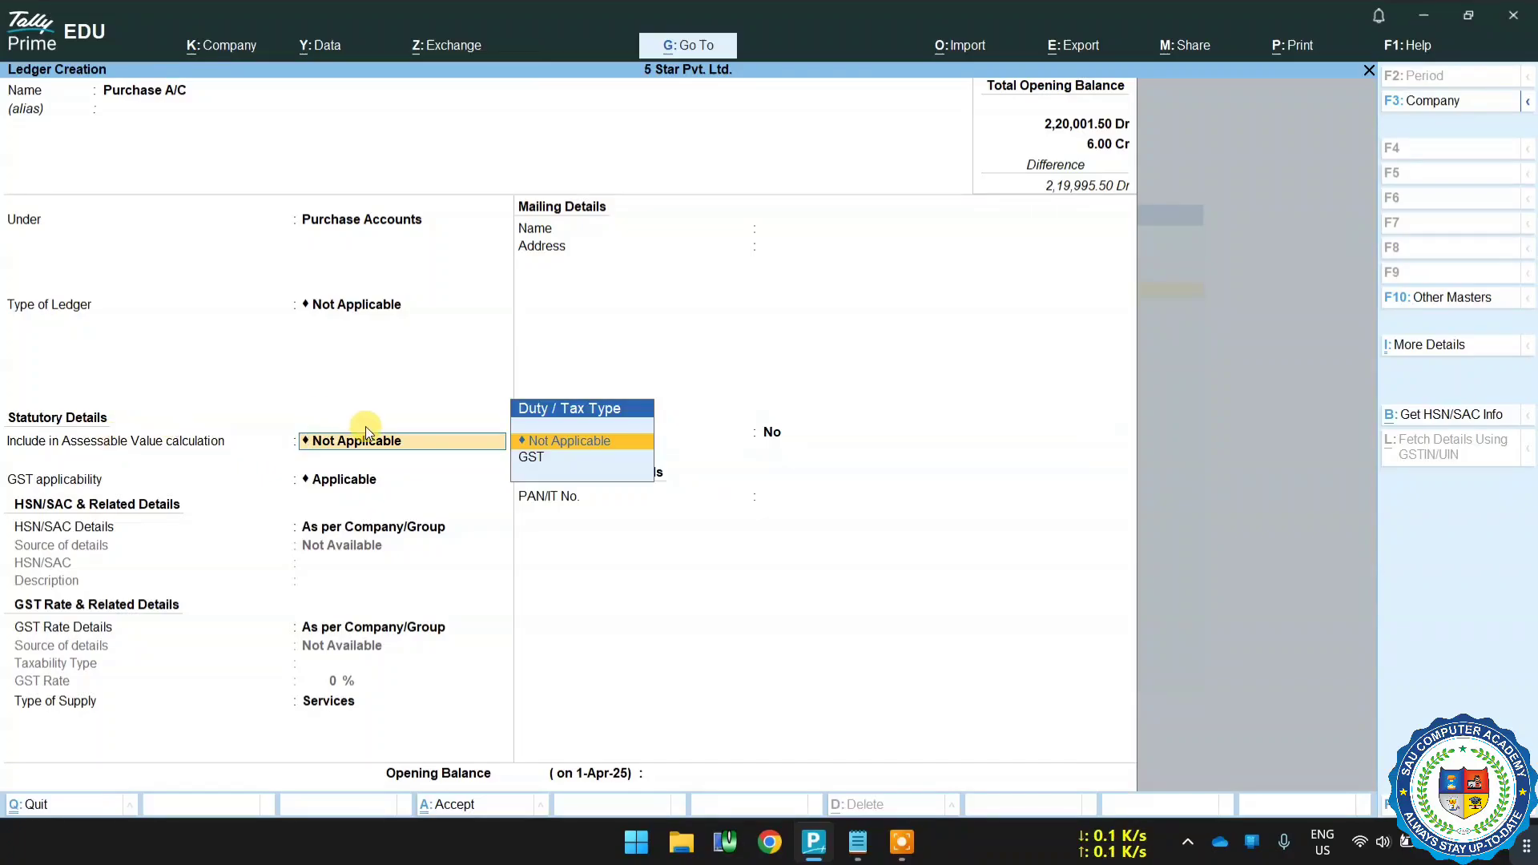
{"action": "key", "text": "Return"}
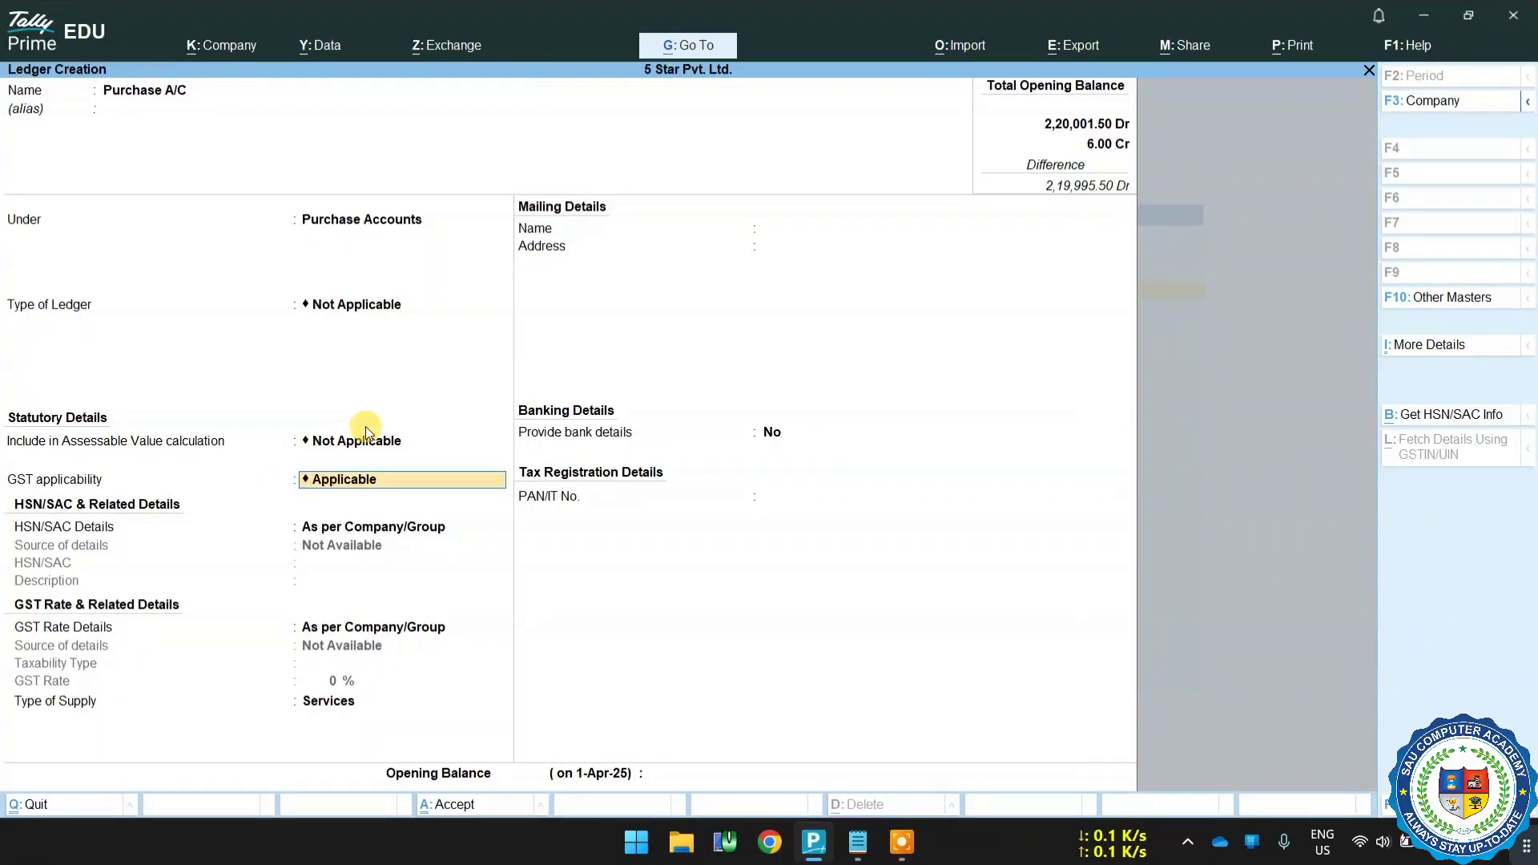
{"action": "key", "text": "Return"}
{"action": "key", "text": "Return"}
{"action": "key", "text": "BackSpace"}
{"action": "key", "text": "BackSpace"}
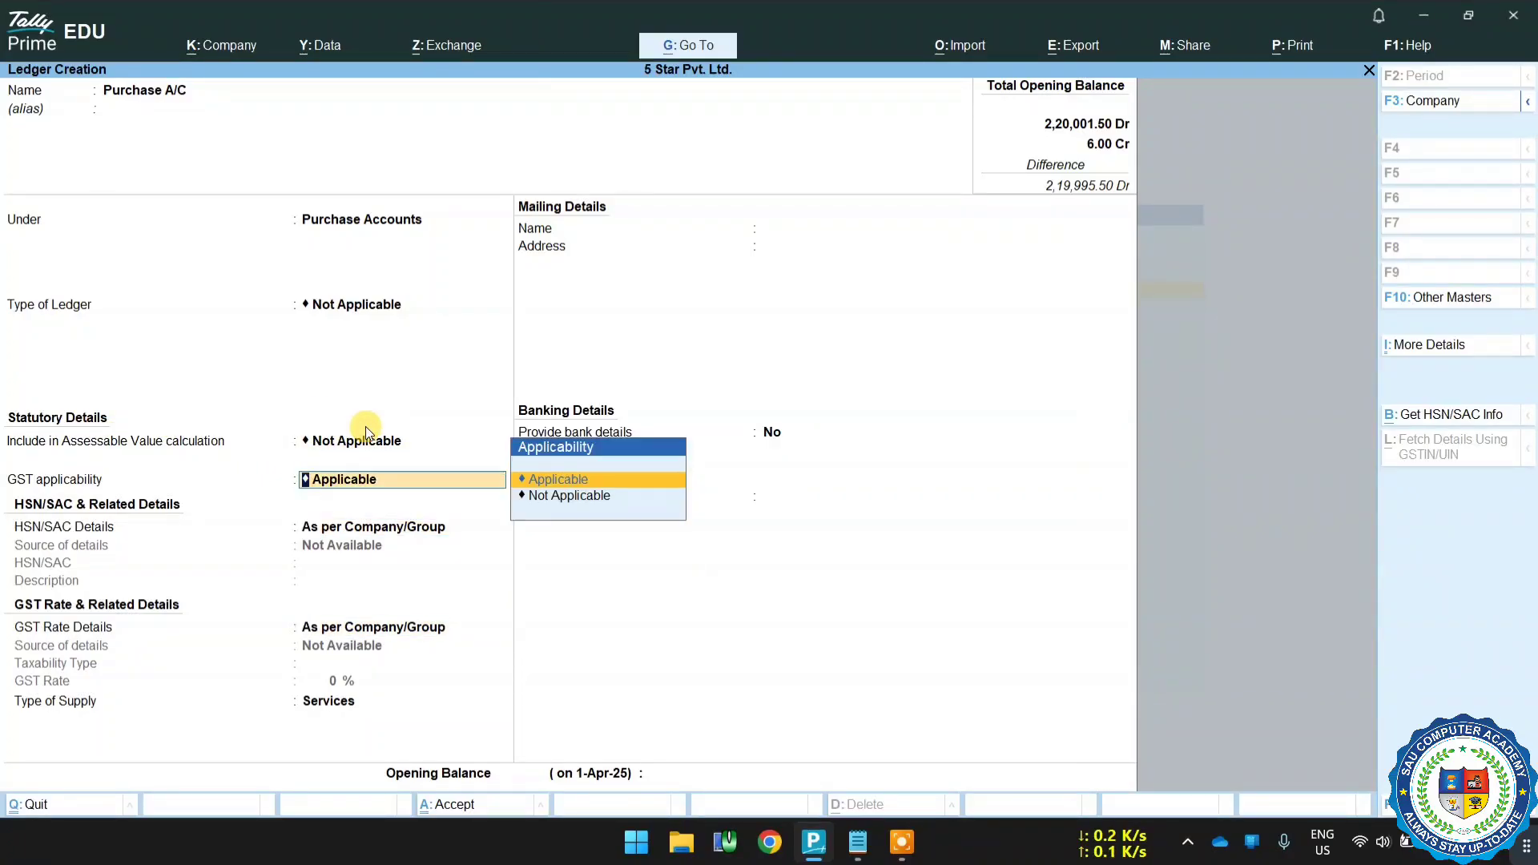
{"action": "key", "text": "Return"}
{"action": "key", "text": "Return"}
{"action": "key", "text": "Return"}
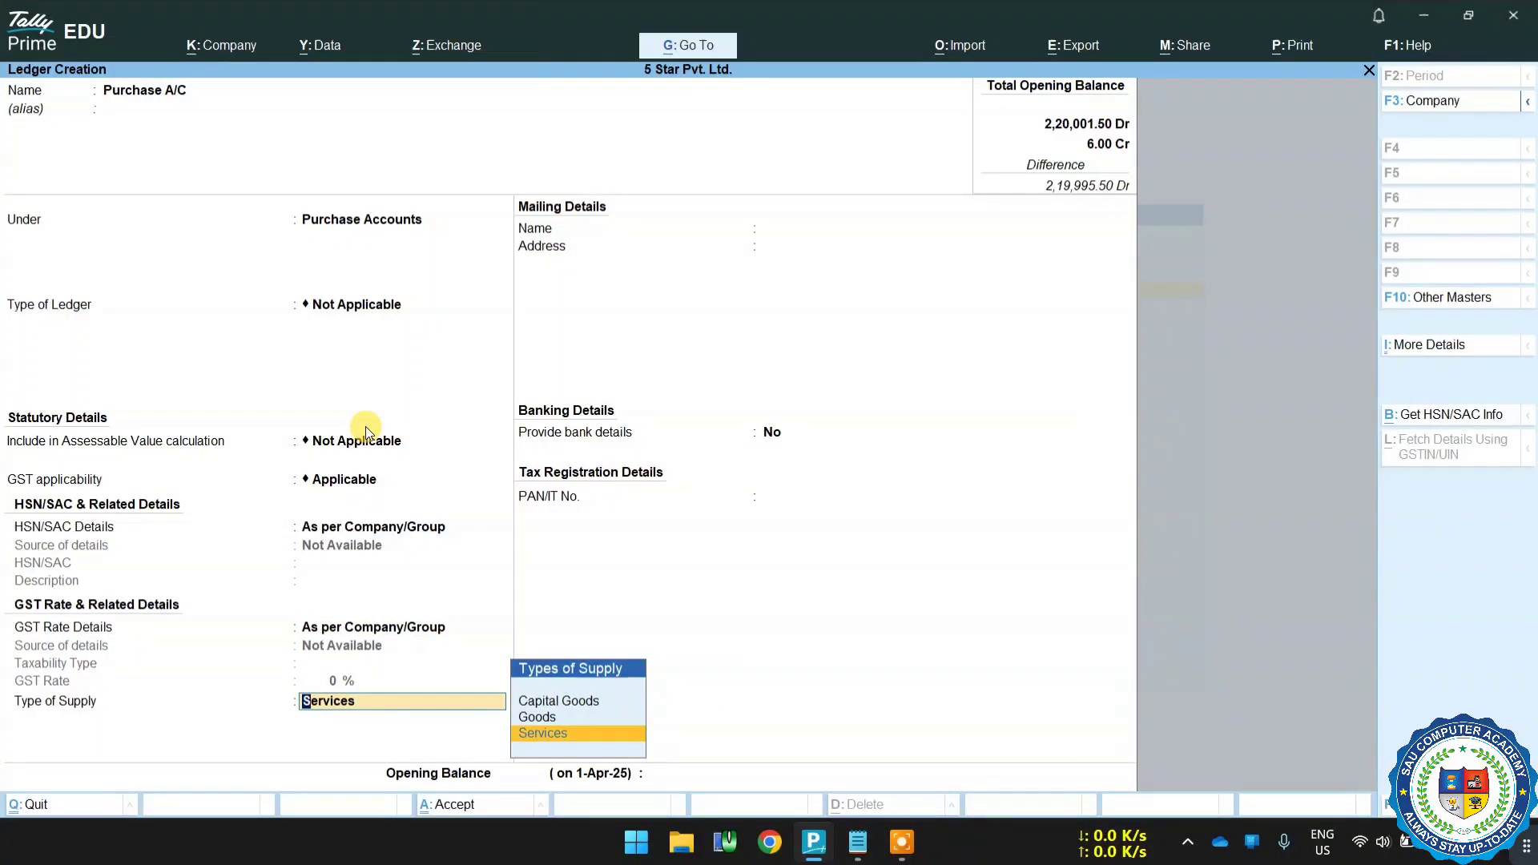
Step: Set the Purchase A/C type of supply to Goods and save the ledger with no opening balance
{"action": "key", "text": "Up"}
{"action": "key", "text": "Return"}
{"action": "key", "text": "Return"}
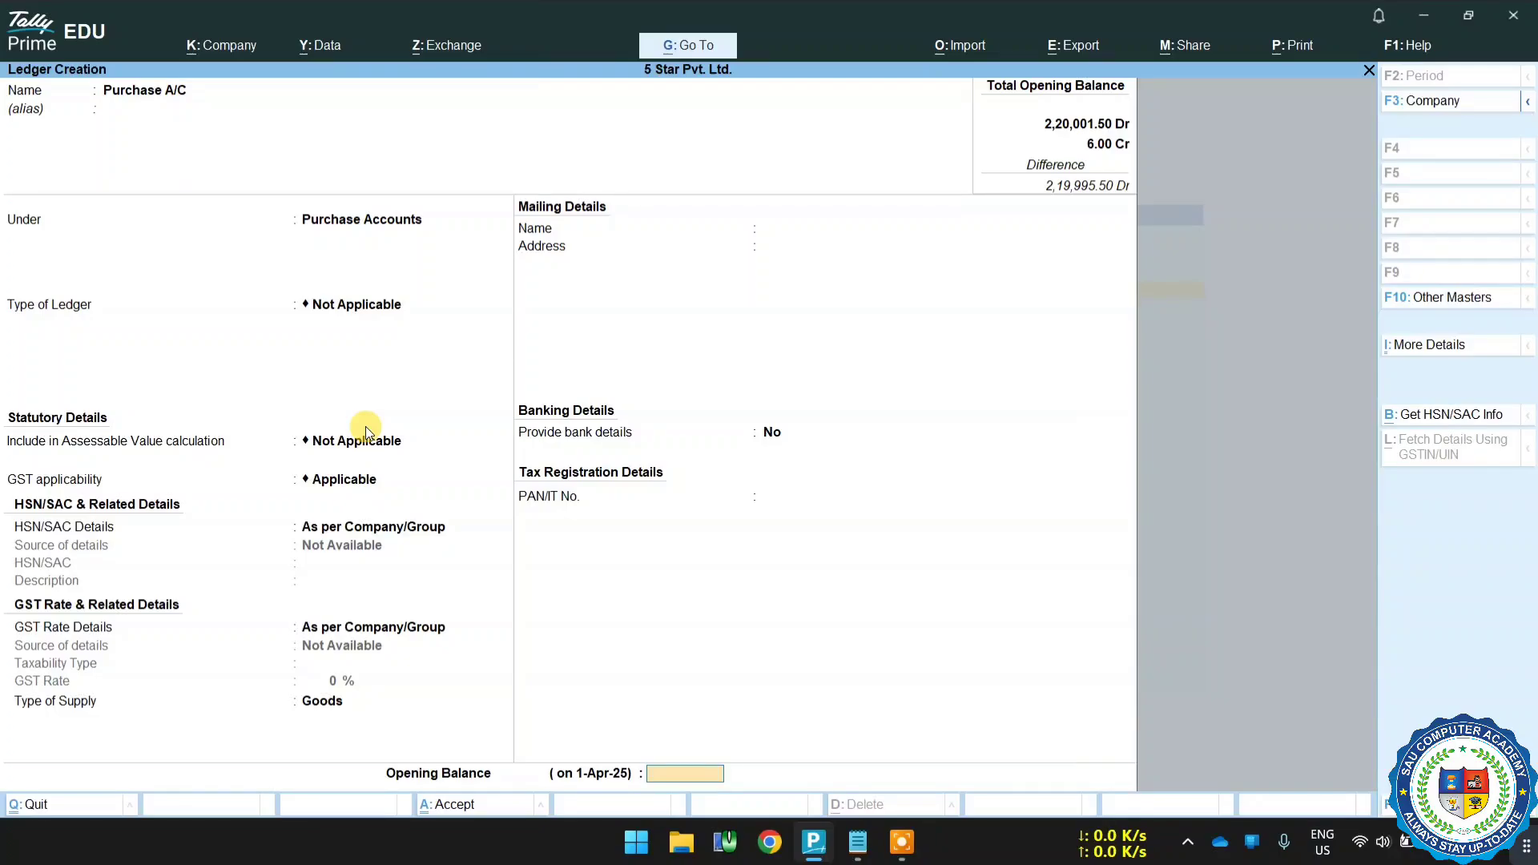
{"action": "key", "text": "Return"}
{"action": "key", "text": "Return"}
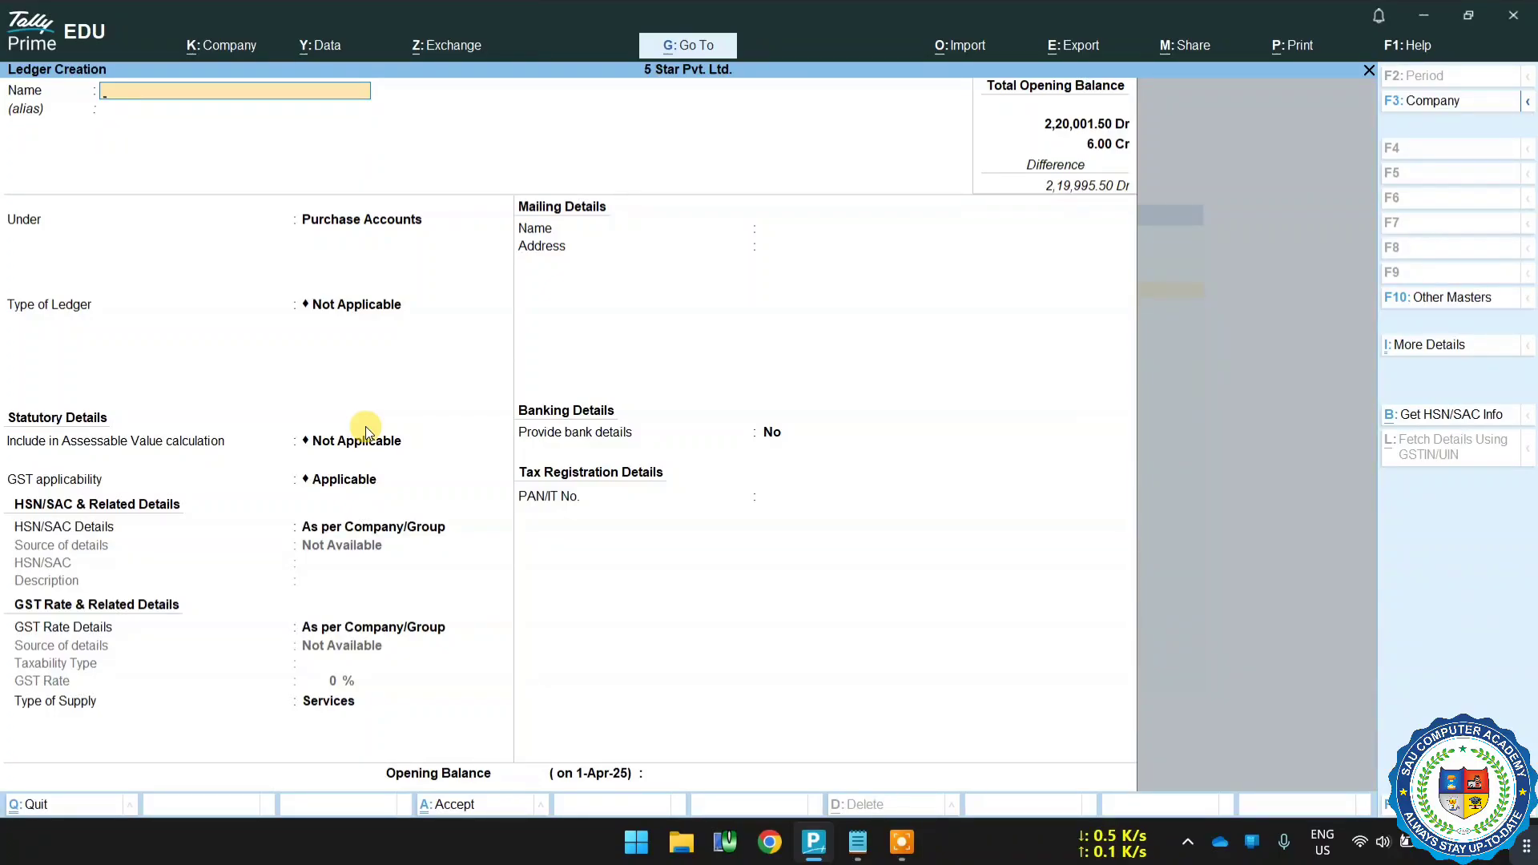
Step: Leave ledger creation and examine the list of ledgers available for alteration
{"action": "key", "text": "Escape"}
{"action": "key", "text": "y"}
{"action": "key", "text": "Escape"}
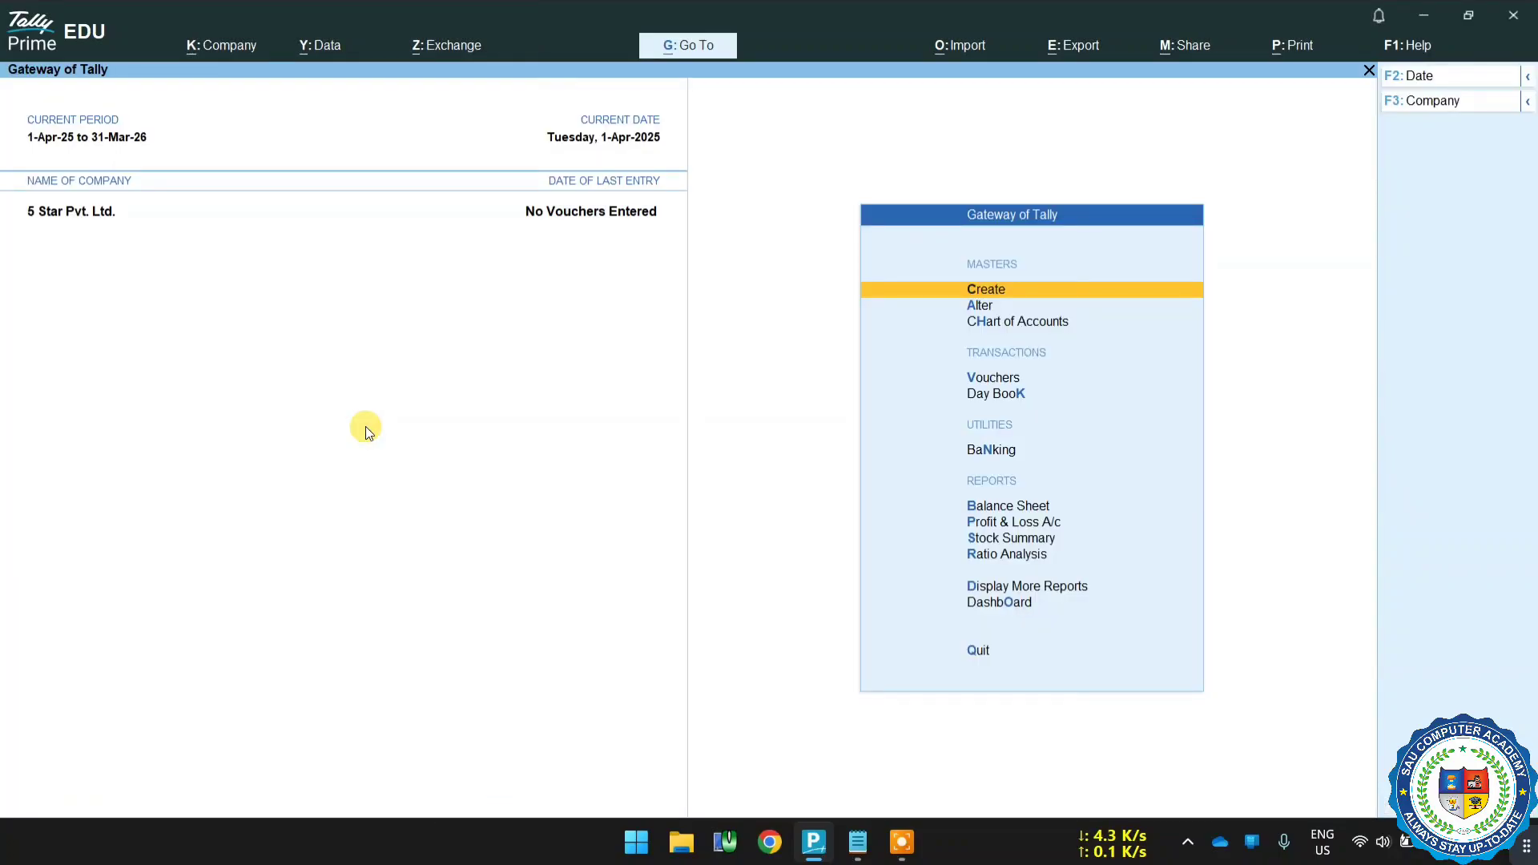
{"action": "key", "text": "Down"}
{"action": "key", "text": "Return"}
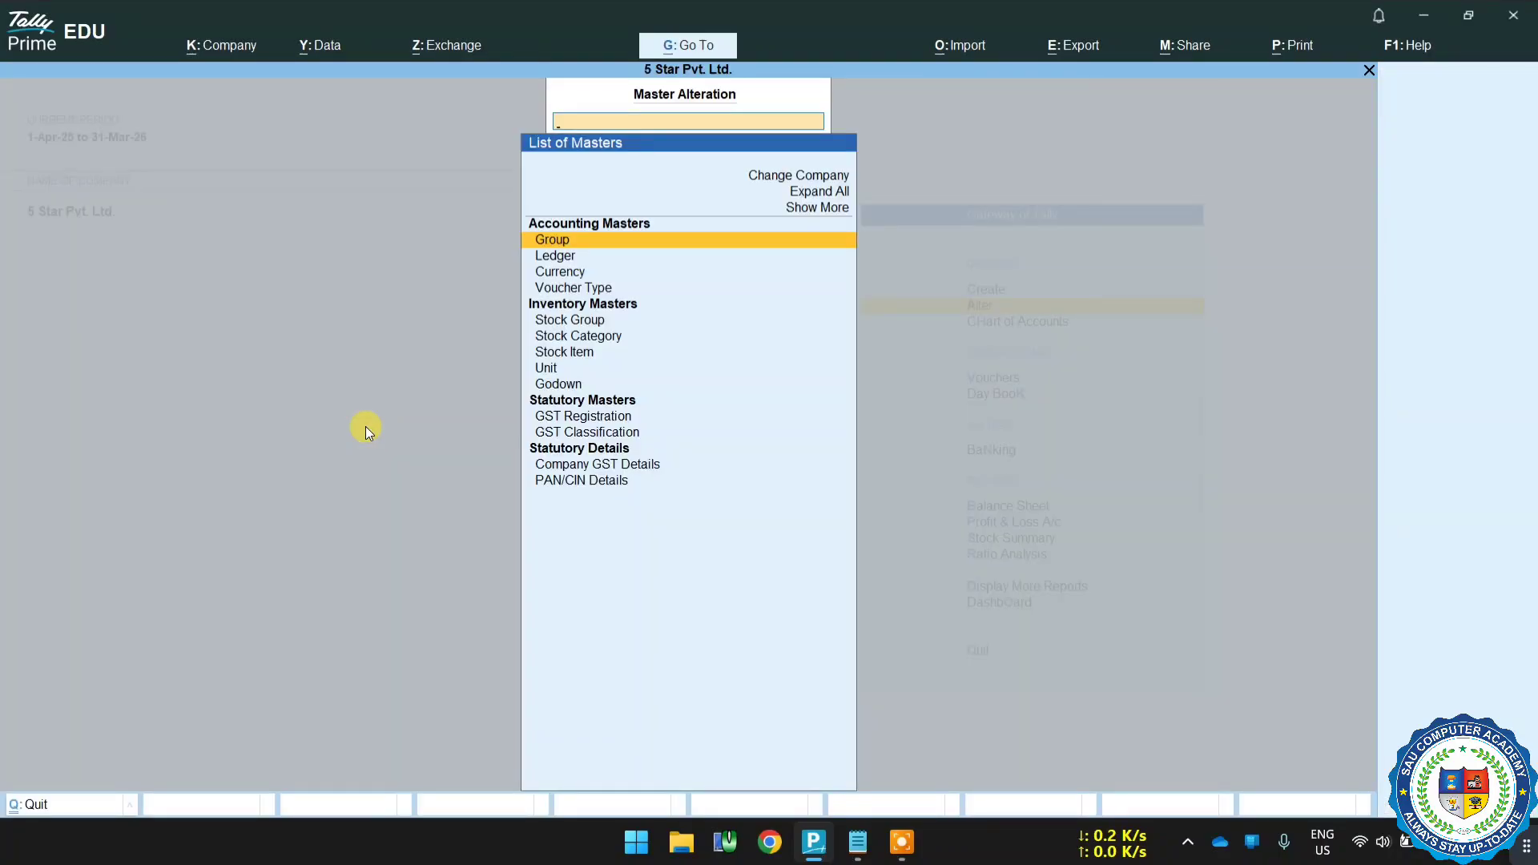
{"action": "key", "text": "Down"}
{"action": "key", "text": "Return"}
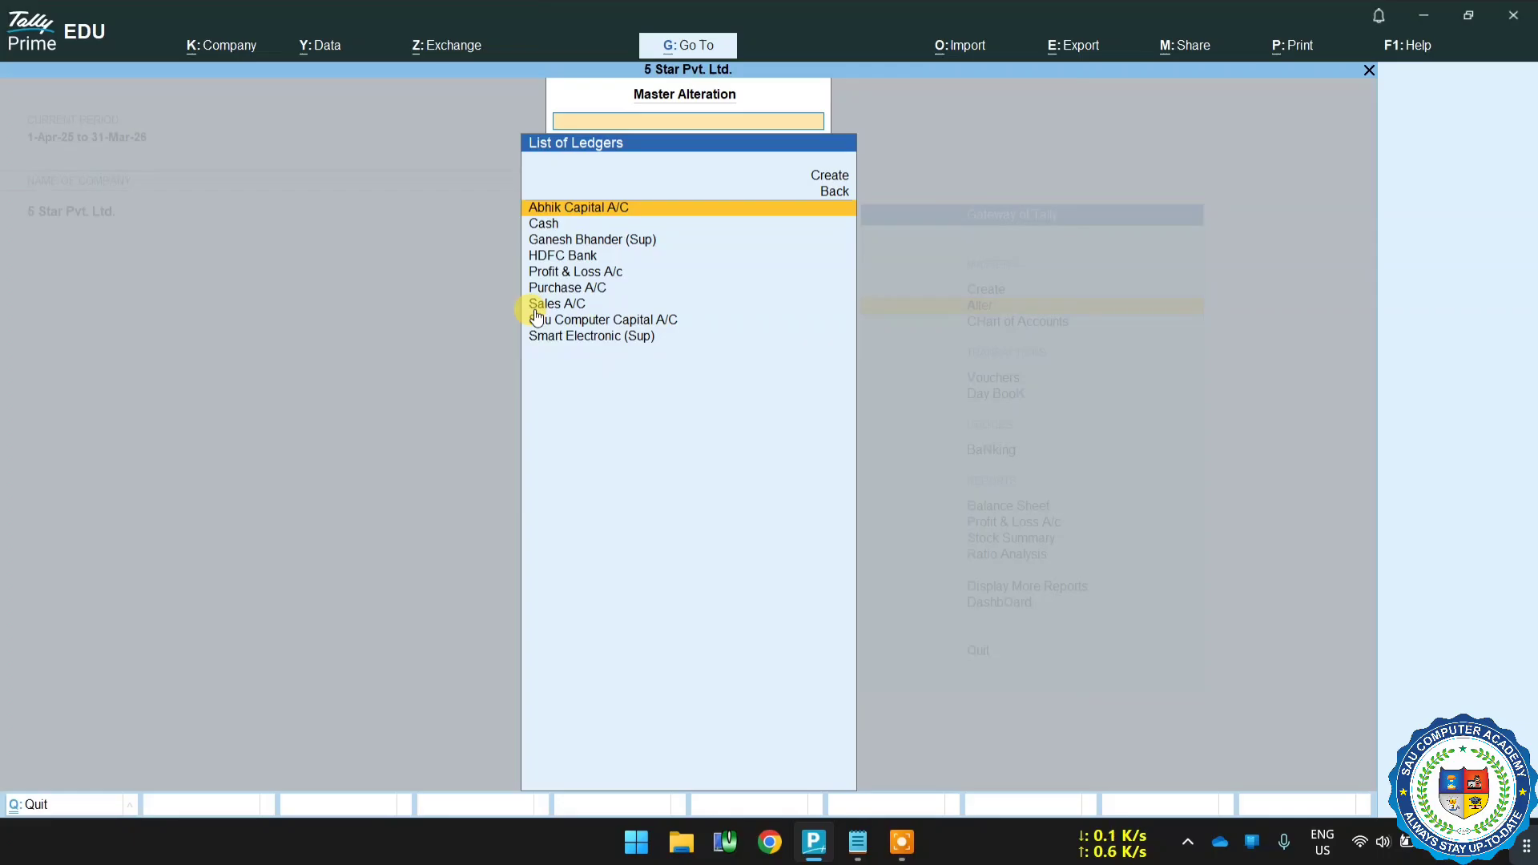
{"action": "key", "text": "Escape"}
{"action": "key", "text": "Escape"}
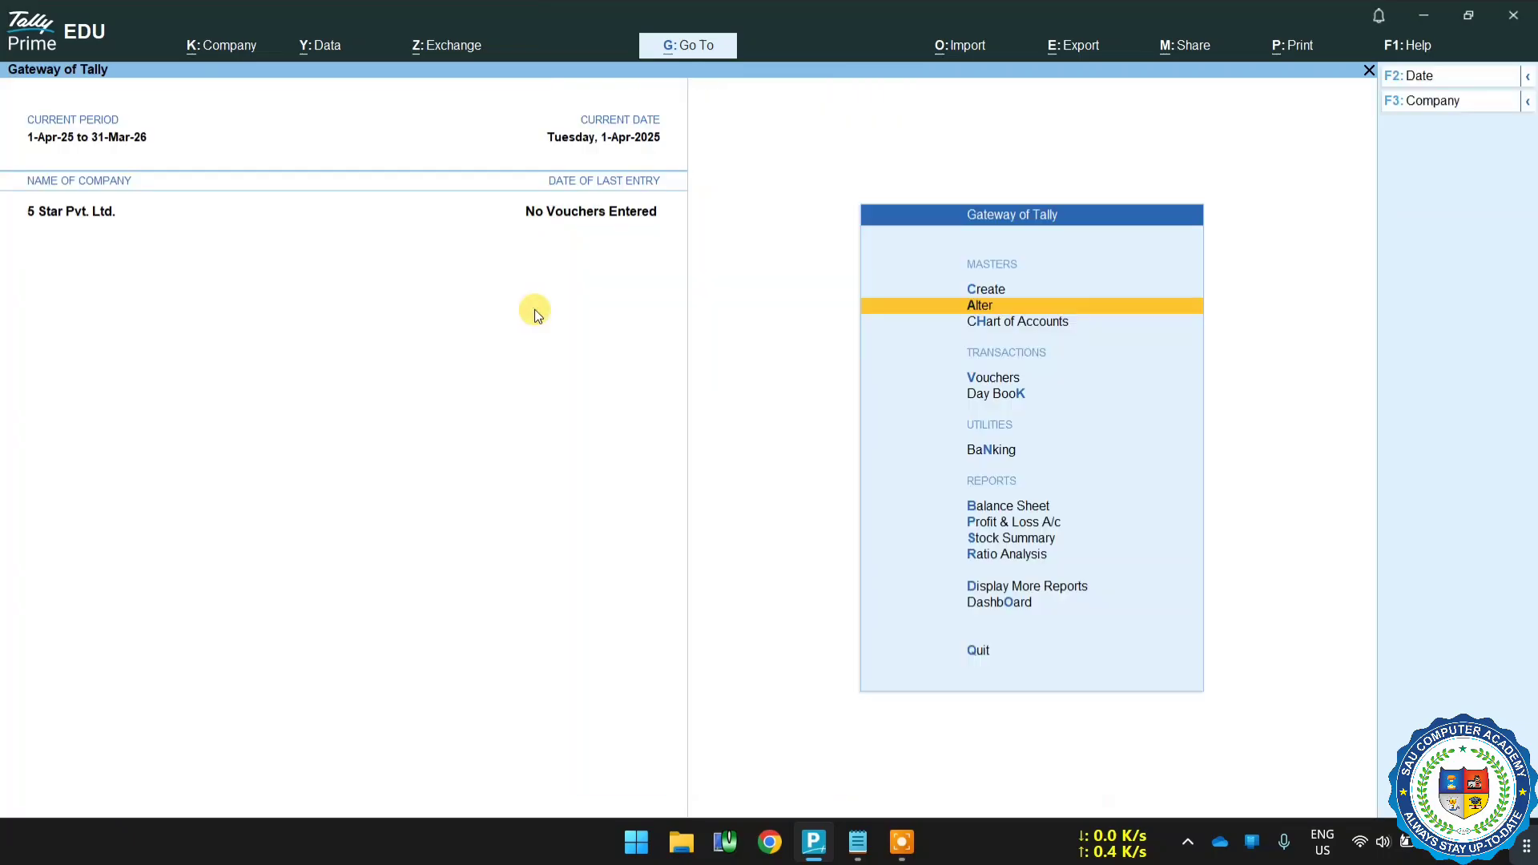
Step: Start a new ledger named CGST and place it under Duties & Taxes
{"action": "key", "text": "Up"}
{"action": "key", "text": "Return"}
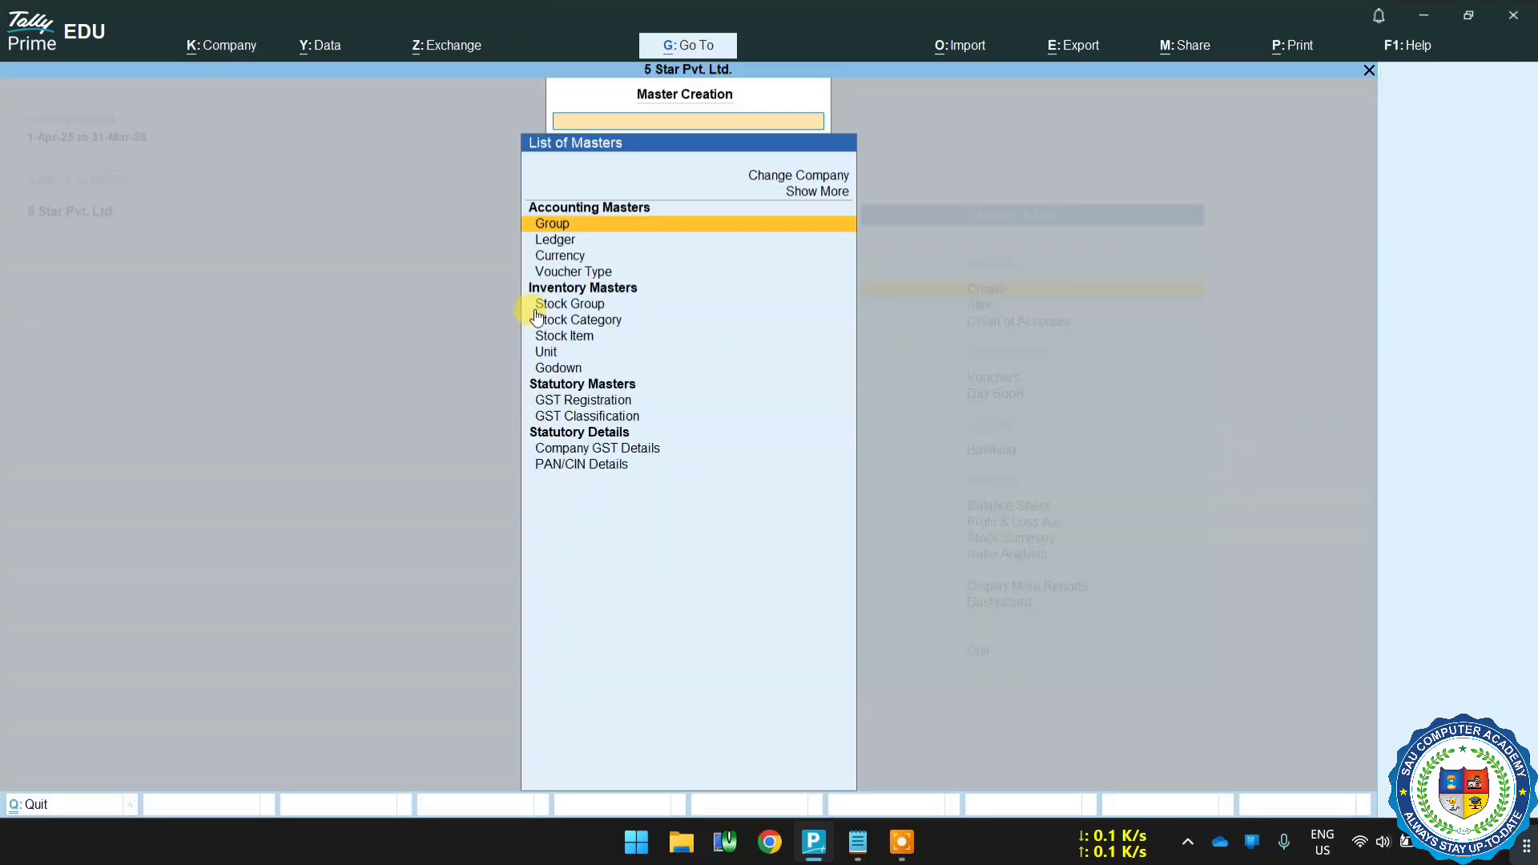
{"action": "key", "text": "Down"}
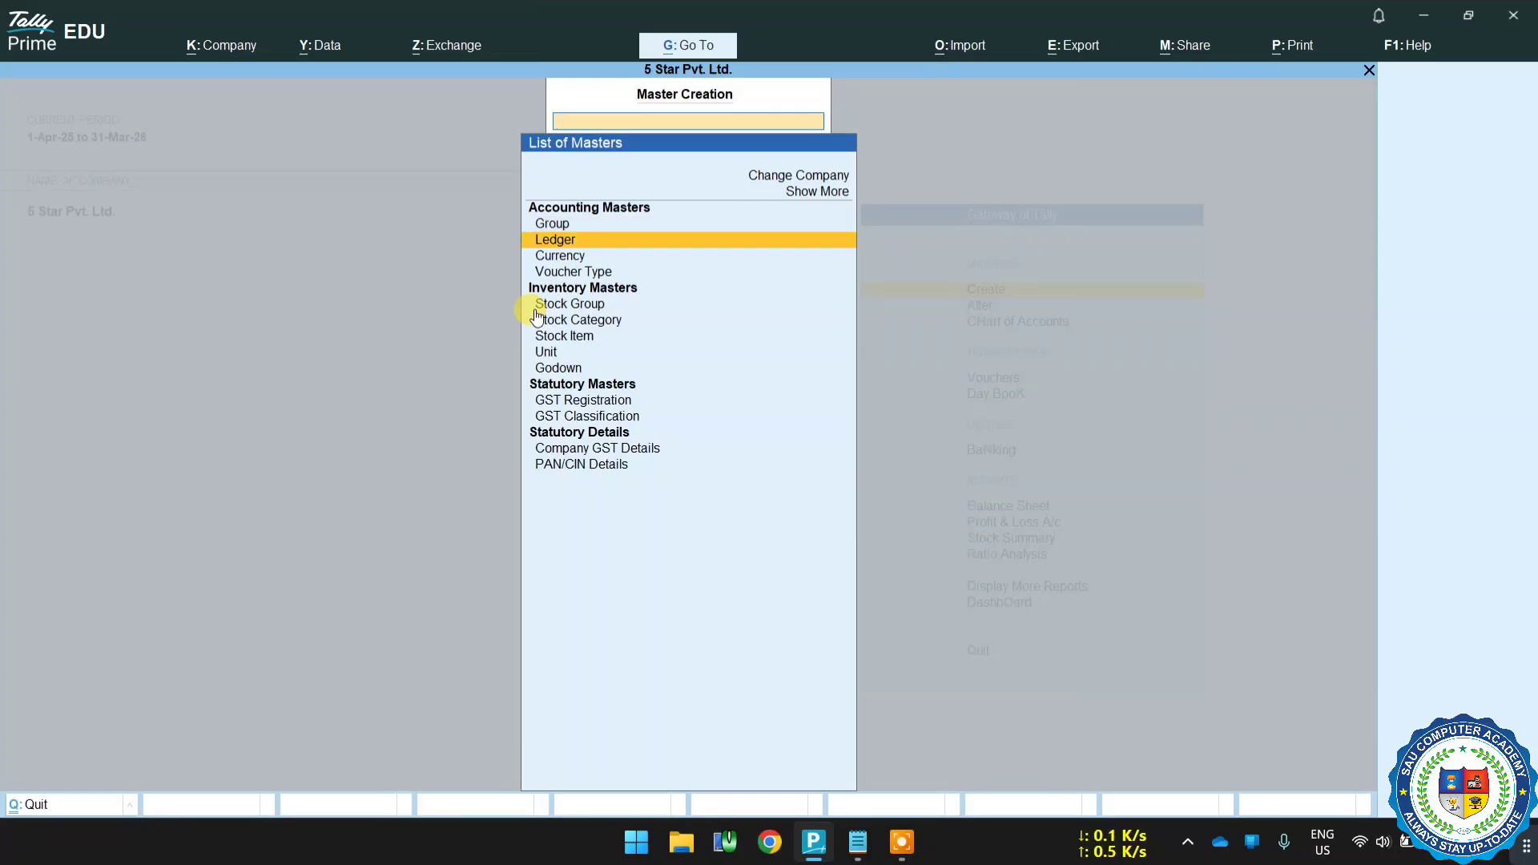
{"action": "key", "text": "Return"}
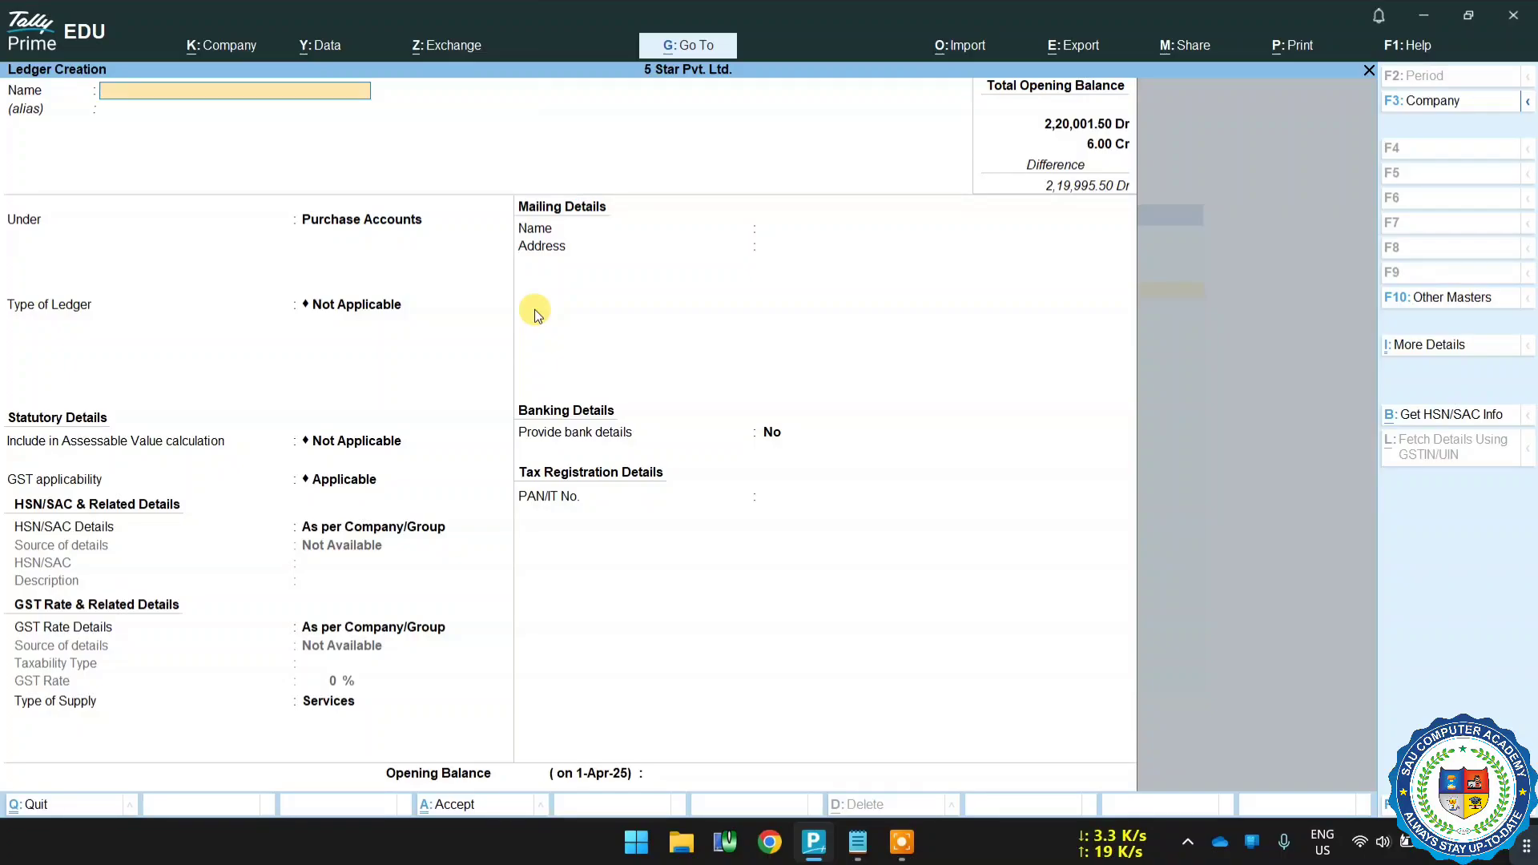
{"action": "type", "text": "GST"}
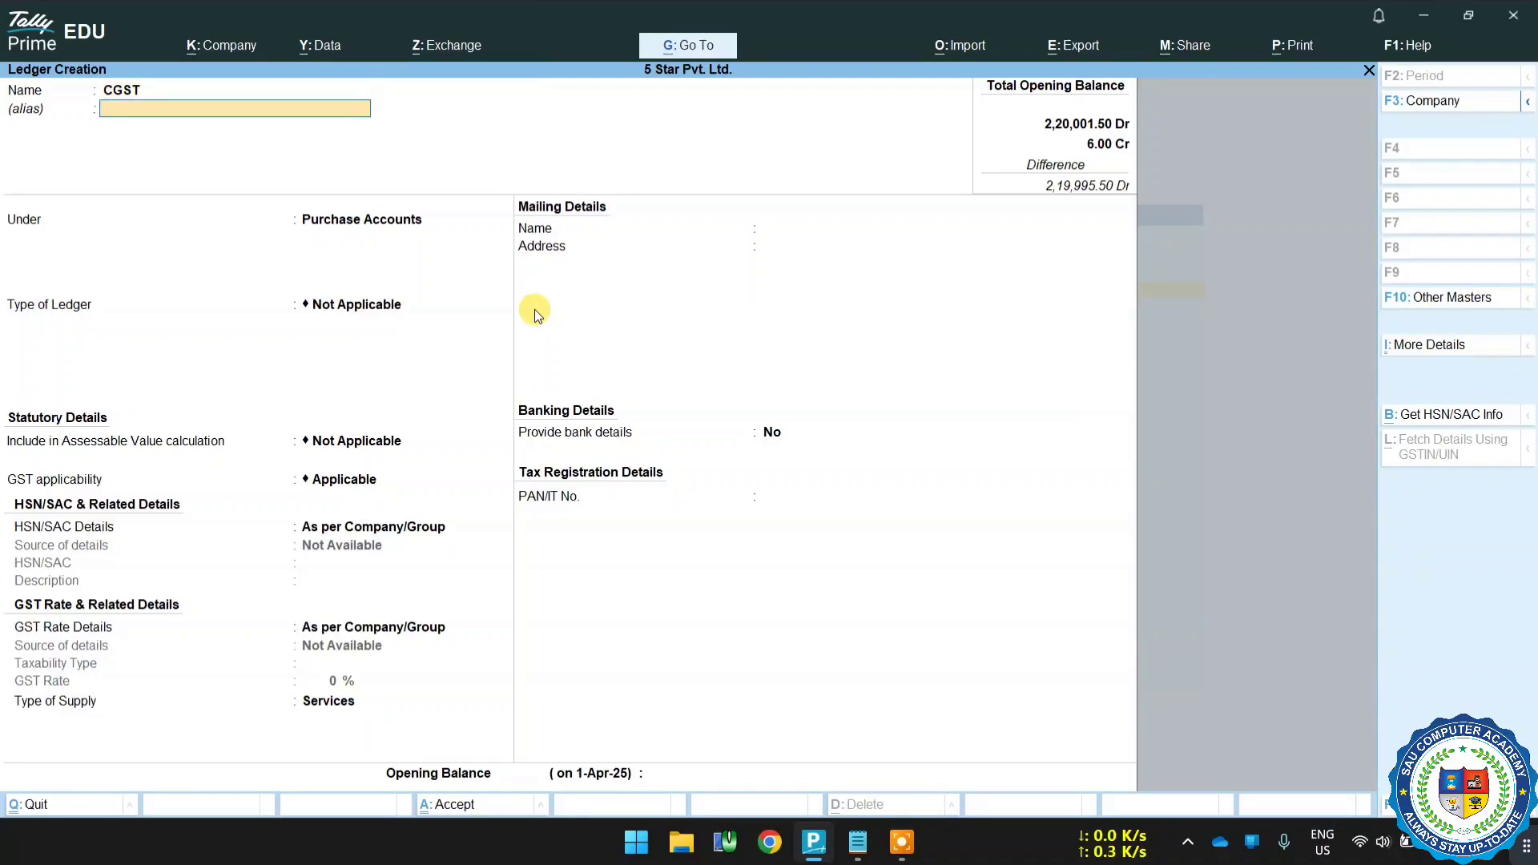
{"action": "key", "text": "Return"}
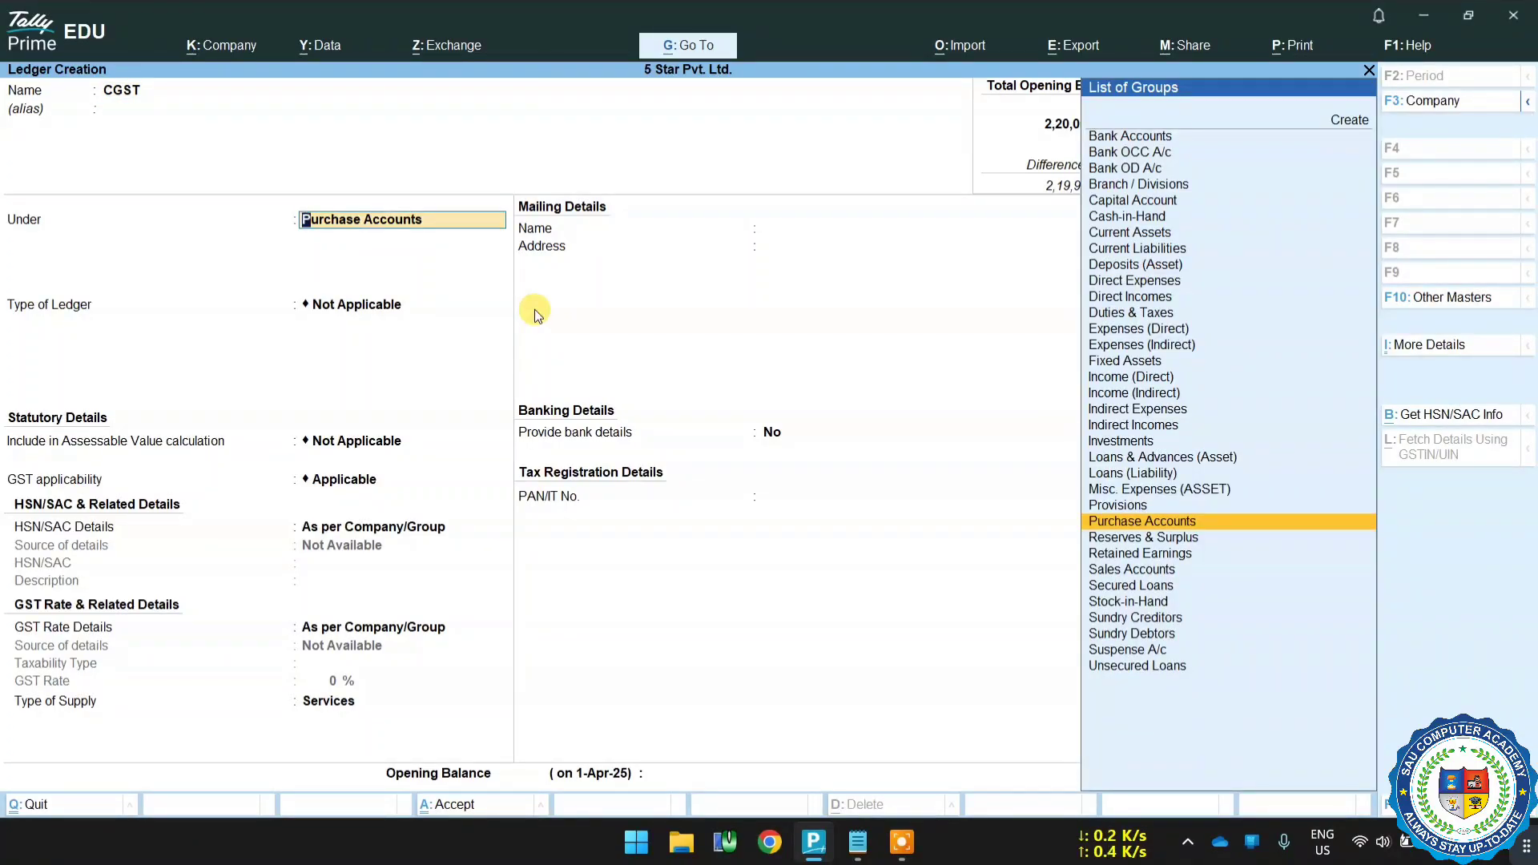
{"action": "type", "text": "du"}
{"action": "key", "text": "Return"}
{"action": "key", "text": "BackSpace"}
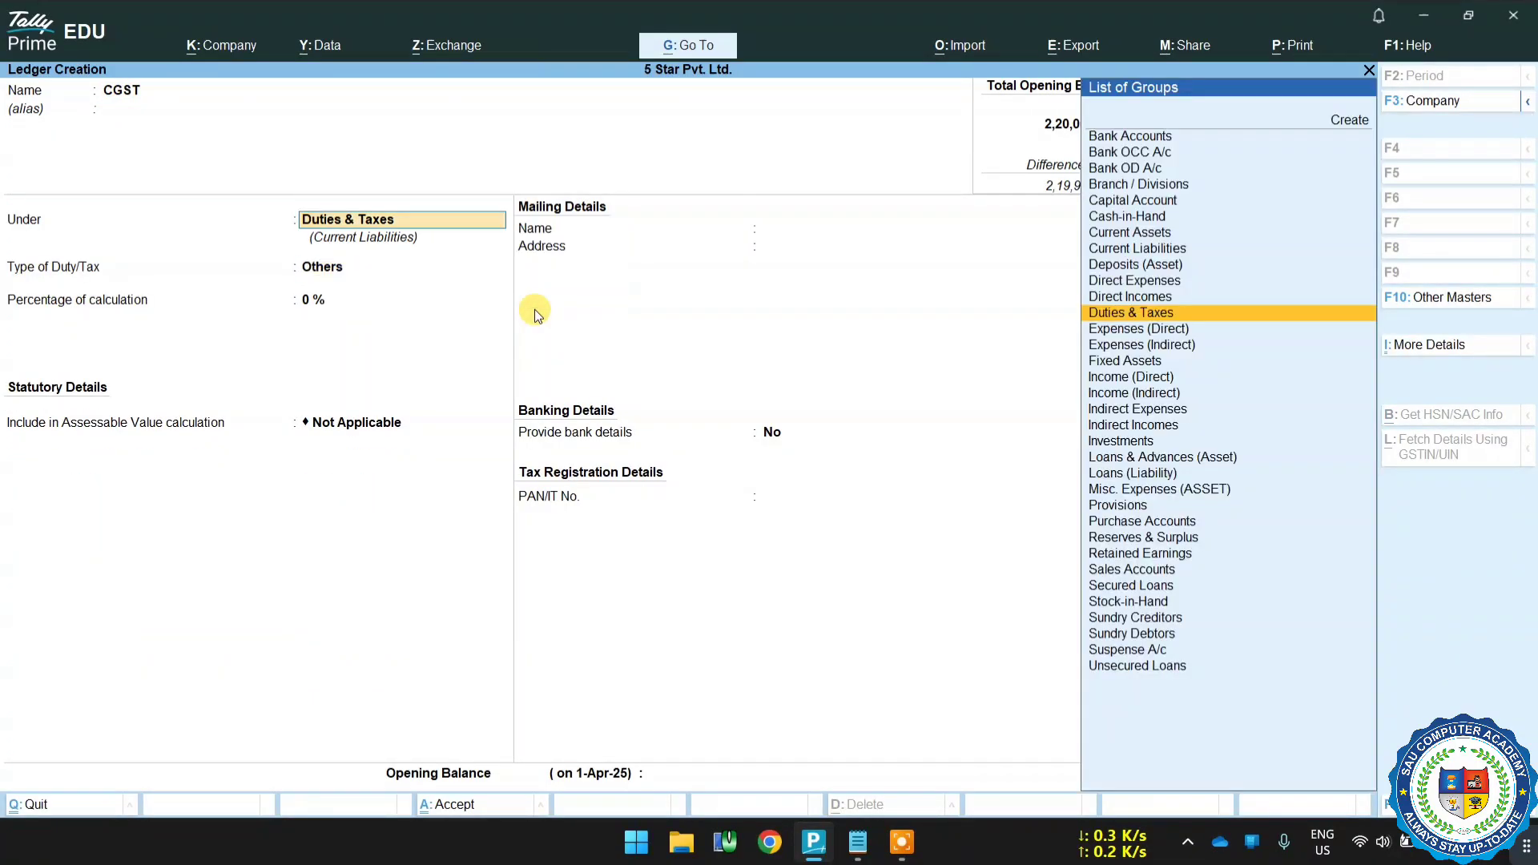
{"action": "key", "text": "Return"}
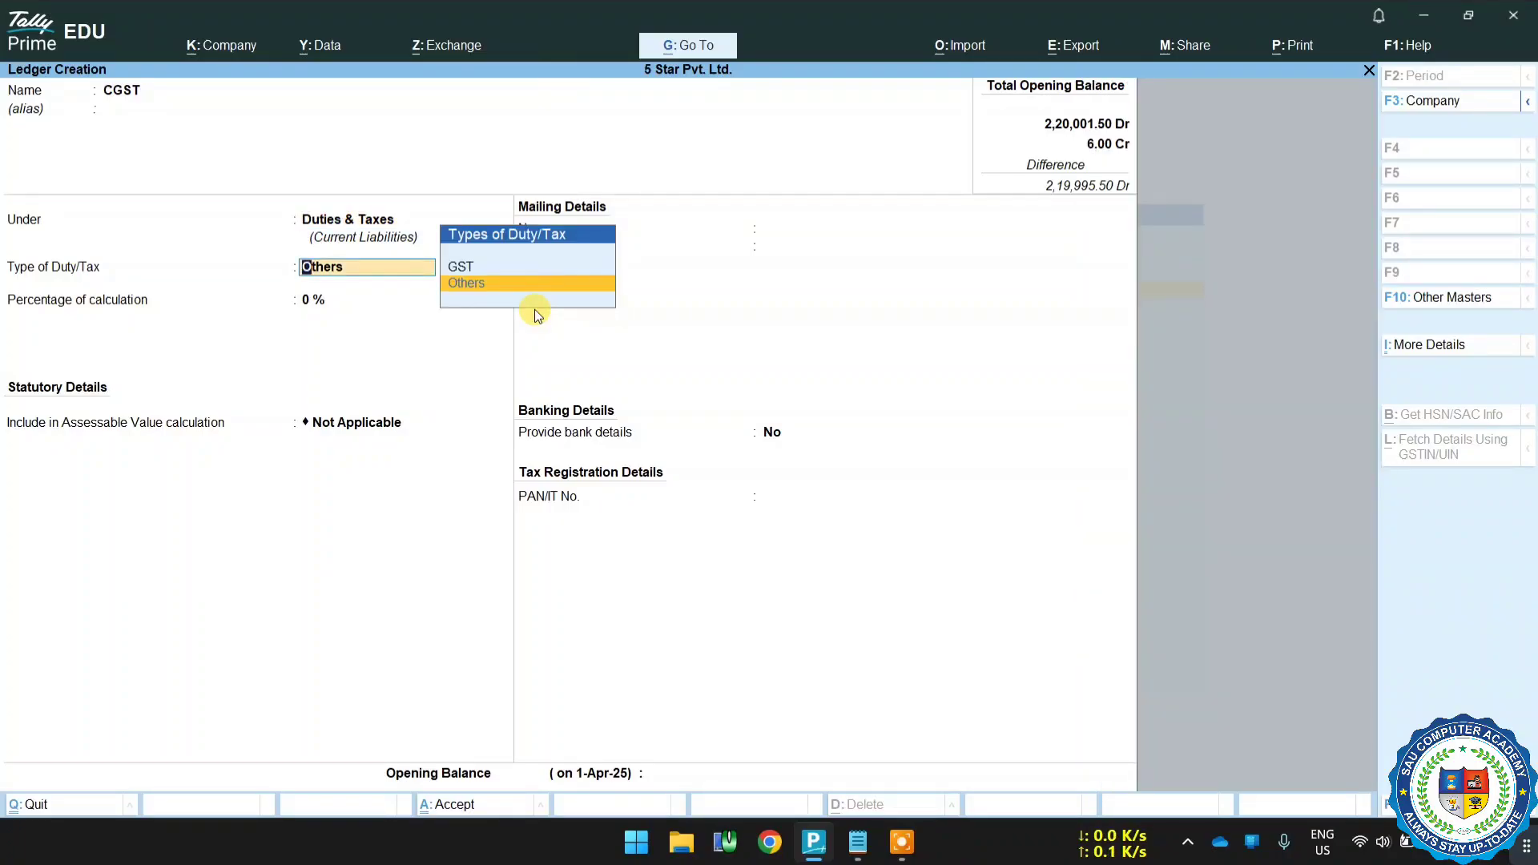
Step: Set the CGST ledger's type of duty/tax to GST and its tax type to CGST
{"action": "key", "text": "Up"}
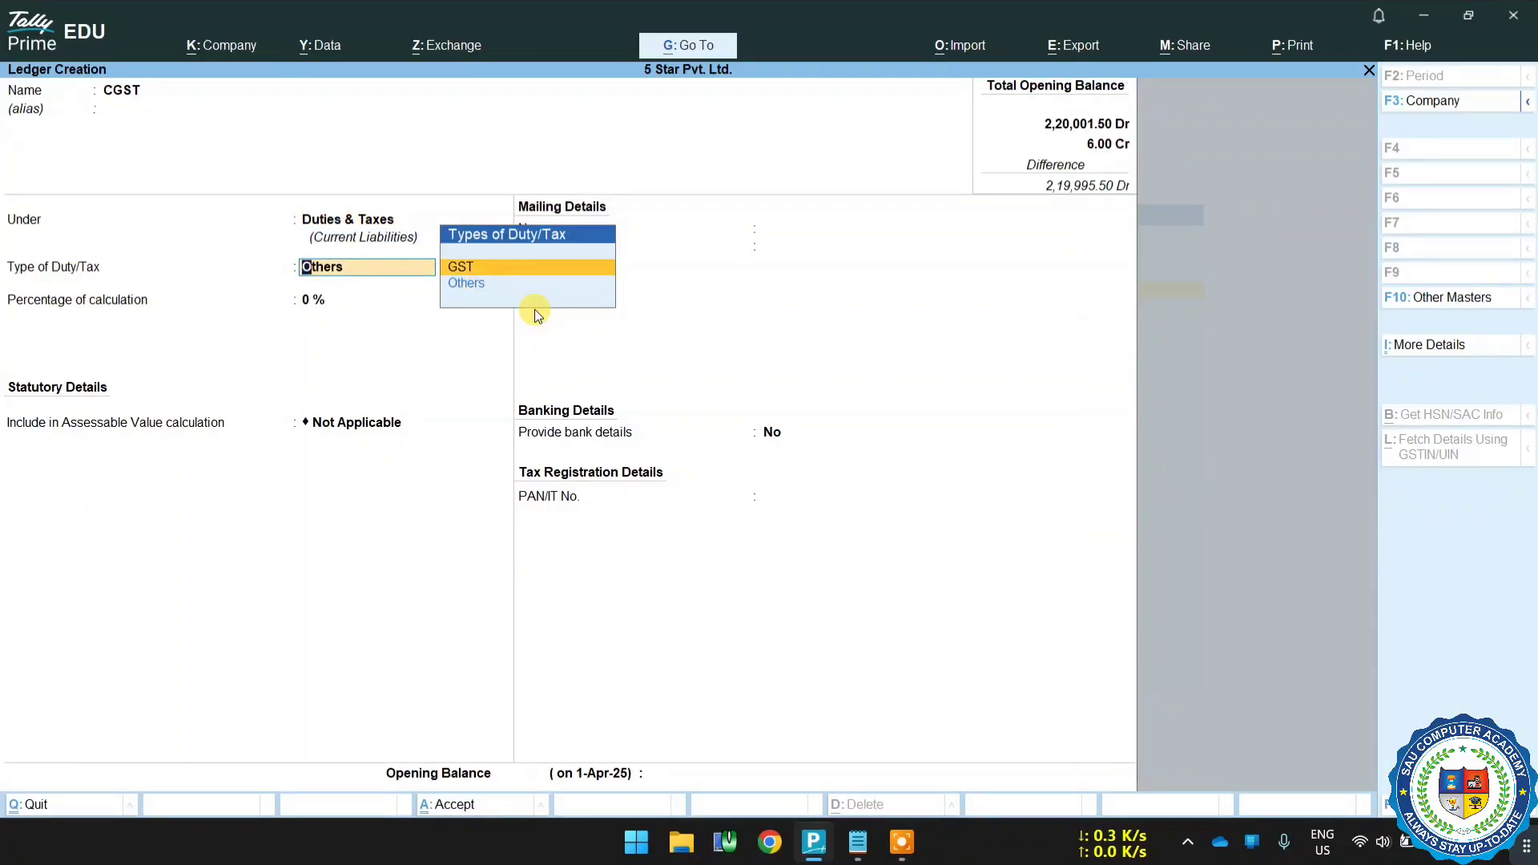
{"action": "key", "text": "Down"}
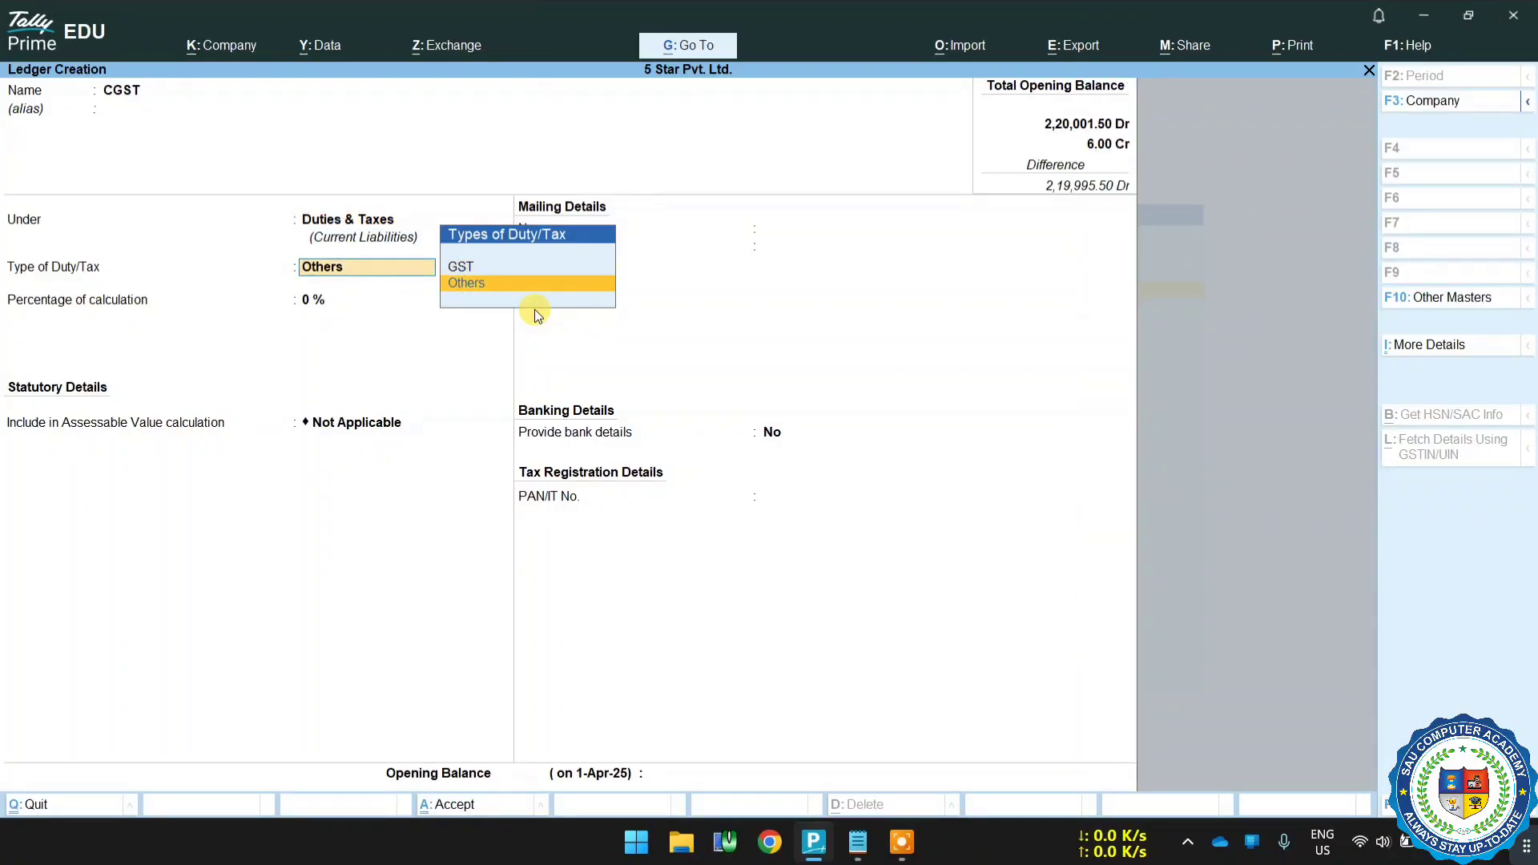
{"action": "key", "text": "Up"}
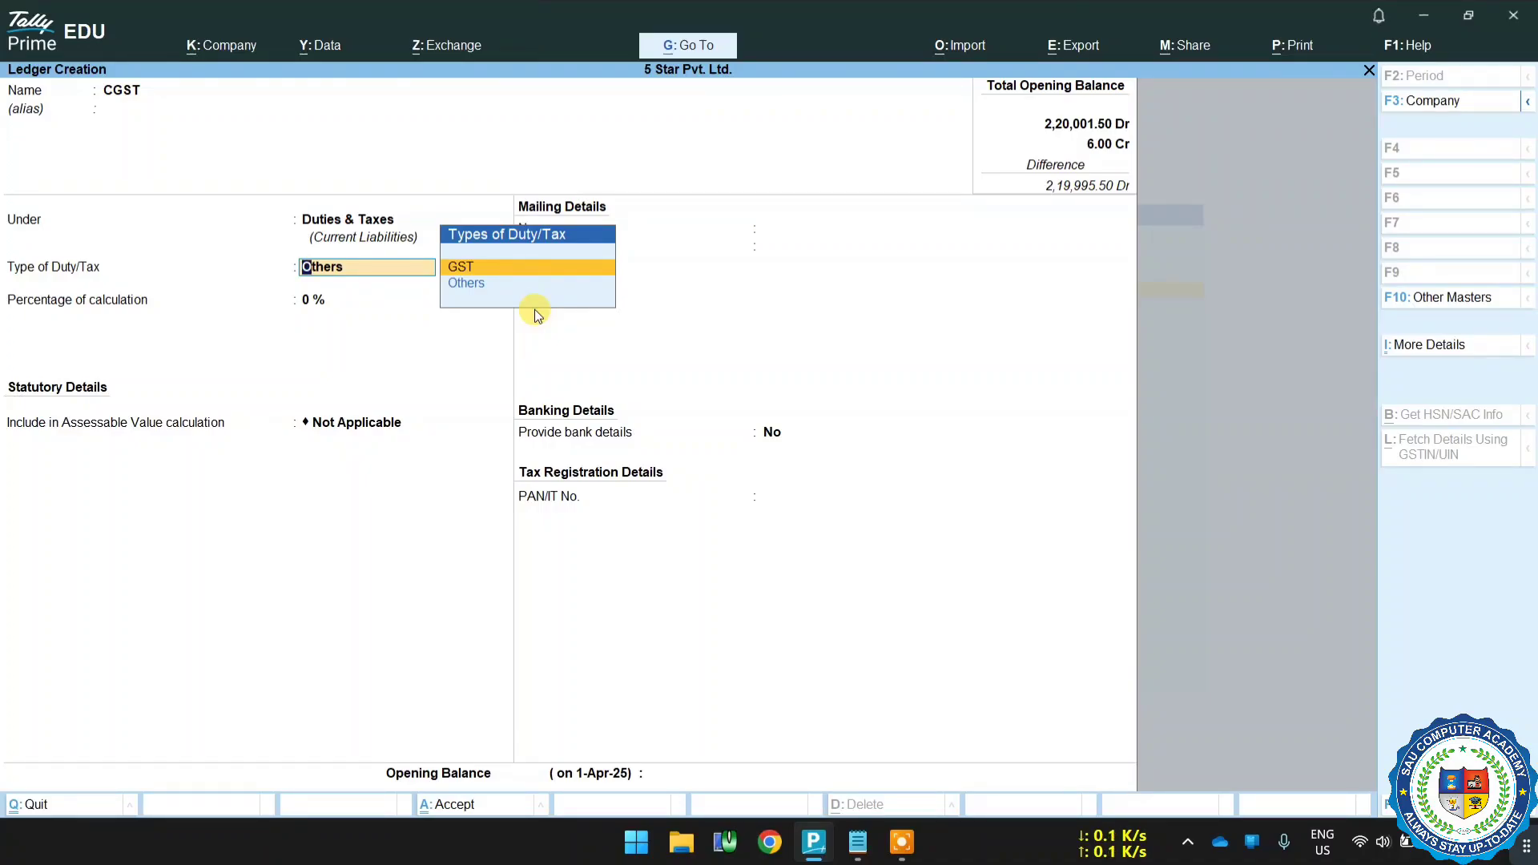
{"action": "key", "text": "Return"}
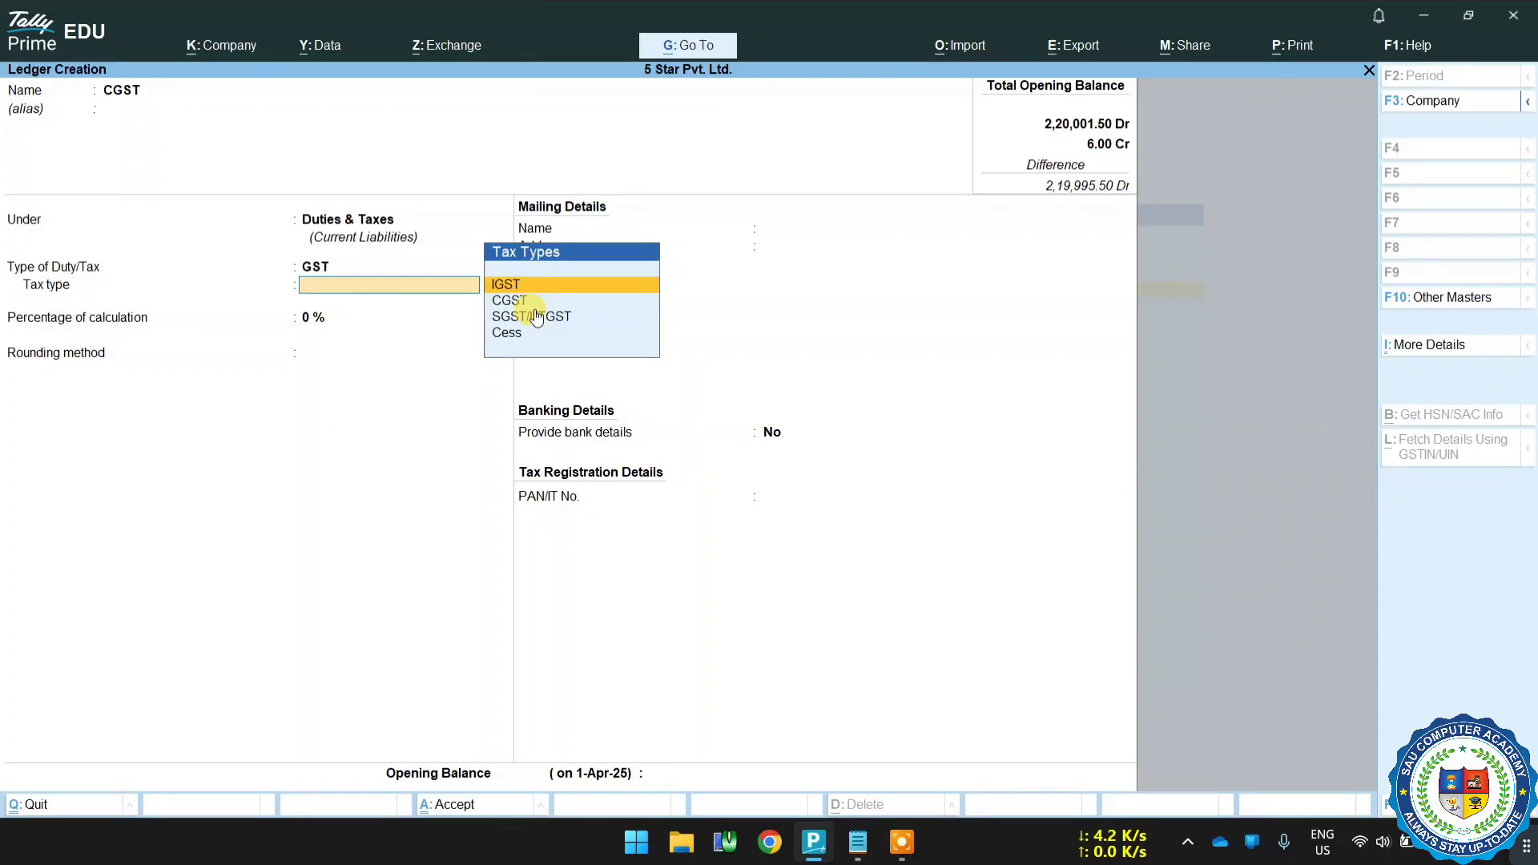
{"action": "key", "text": "Down"}
{"action": "key", "text": "Return"}
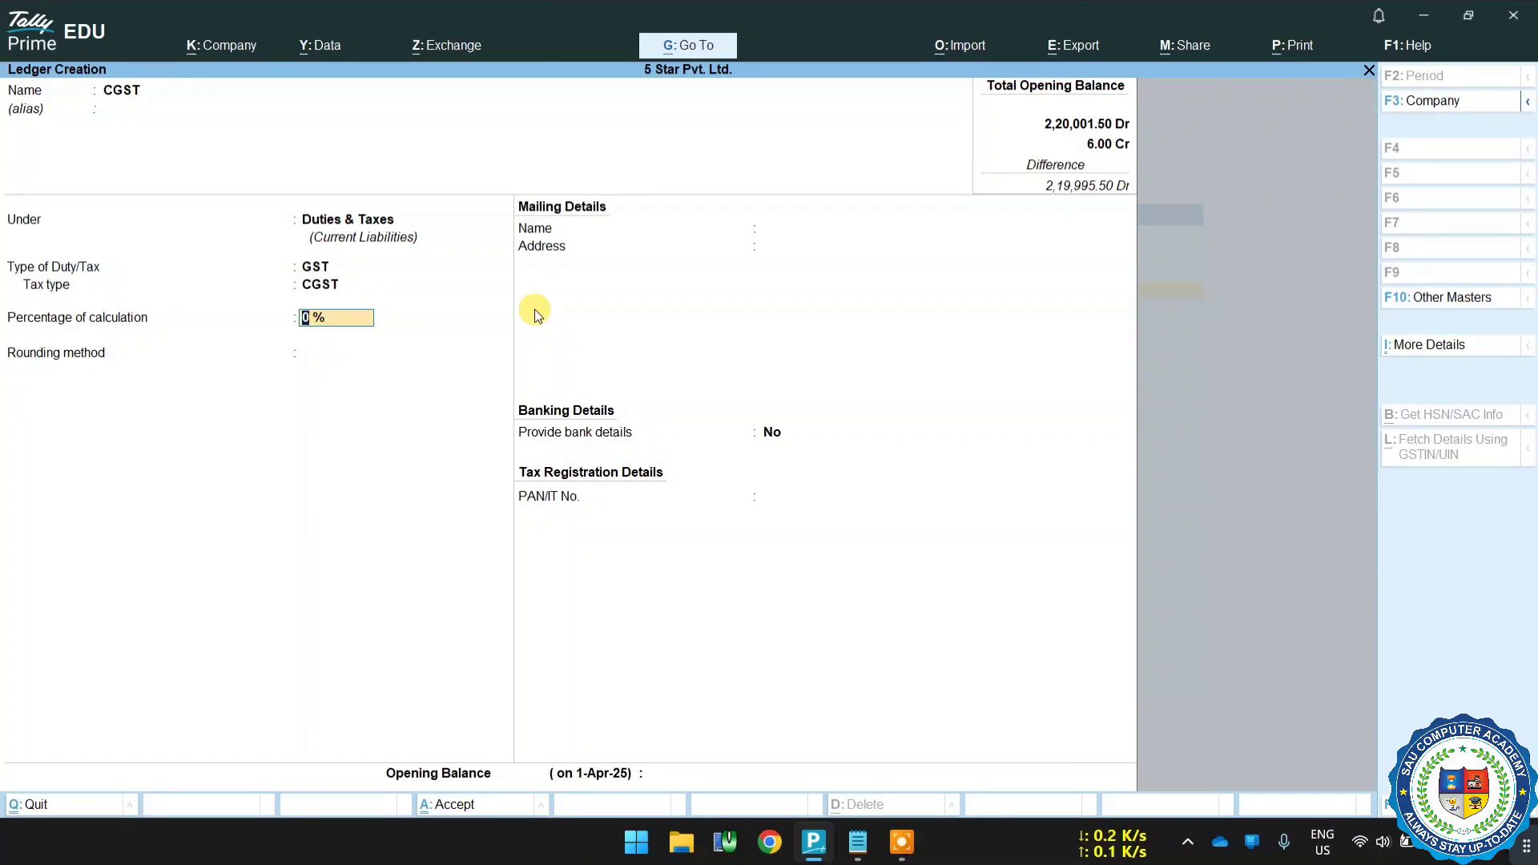
Step: Set the CGST ledger's percentage of calculation to 0%
{"action": "type", "text": "18"}
{"action": "type", "text": "%"}
{"action": "key", "text": "BackSpace"}
{"action": "key", "text": "BackSpace"}
{"action": "type", "text": "0"}
{"action": "key", "text": "Return"}
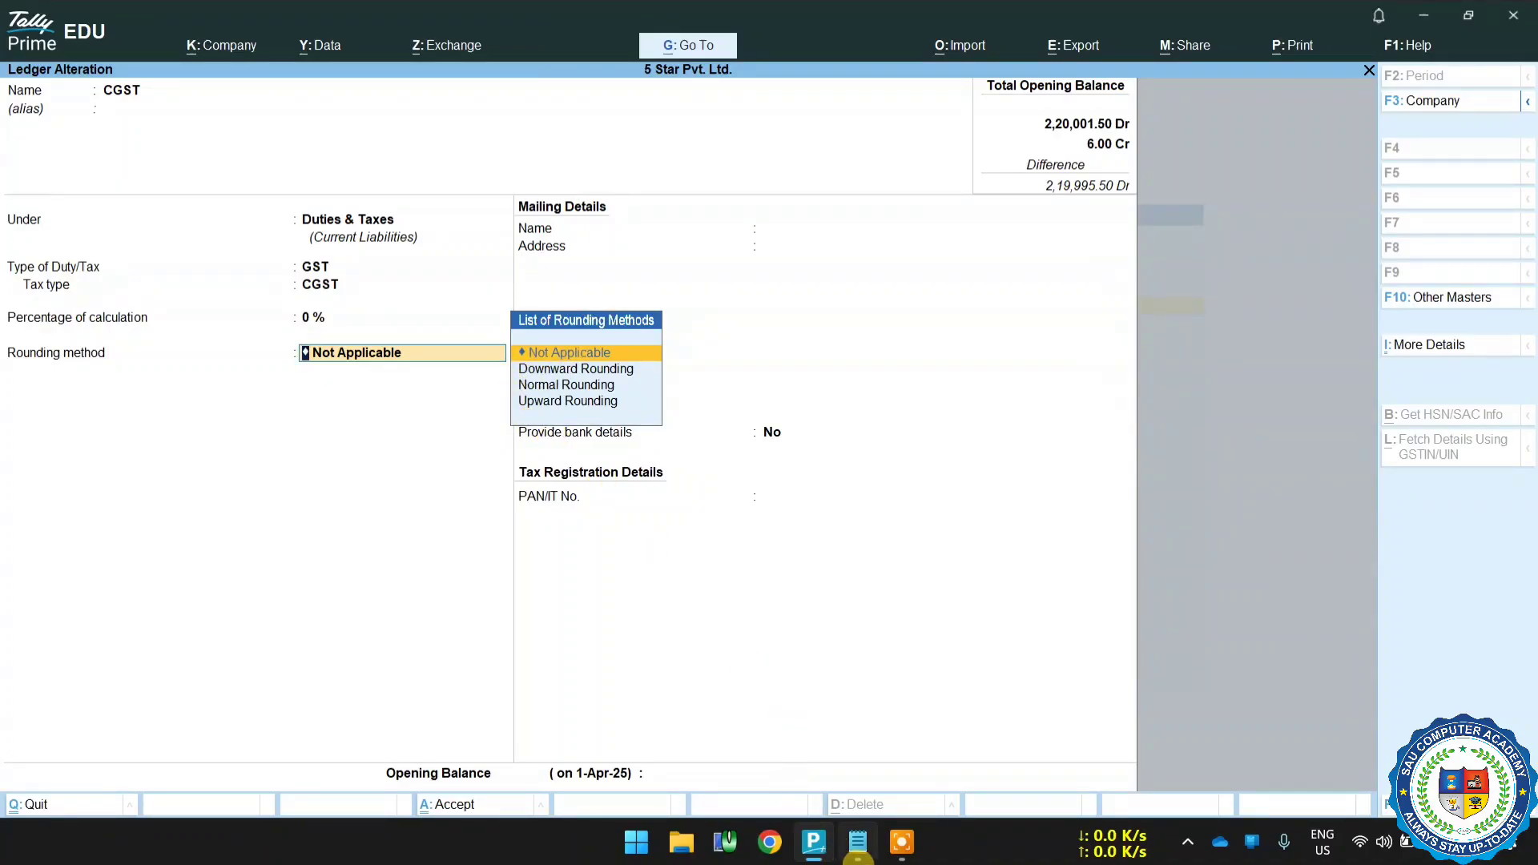
Step: Switch to Notepad and examine the Downward Rounding example, highlighting the paise part of 1000.90
{"action": "left_click", "coordinate": [857, 841]}
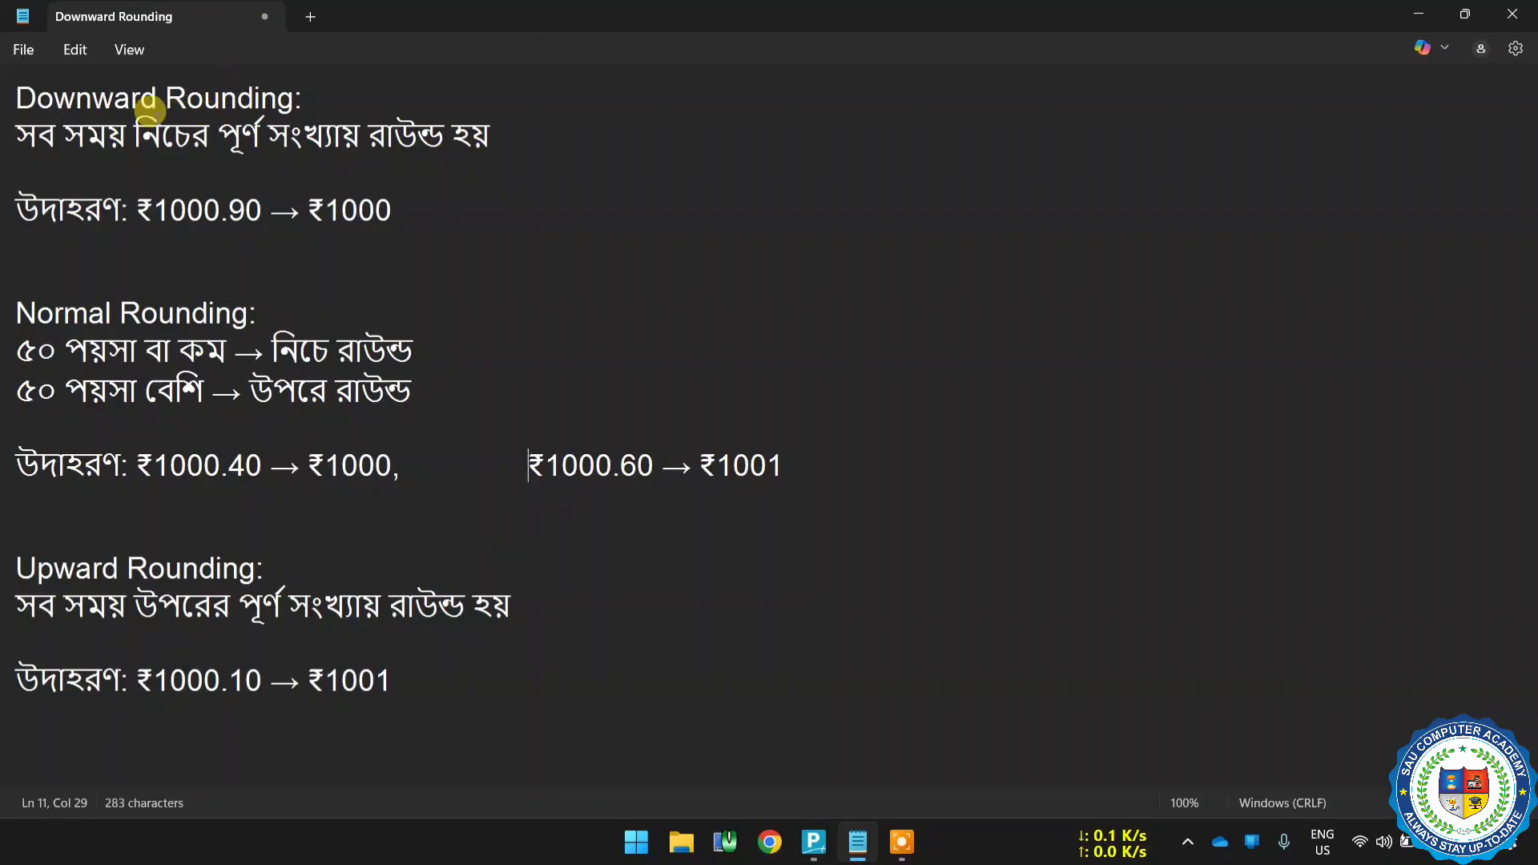
{"action": "left_click", "coordinate": [813, 841]}
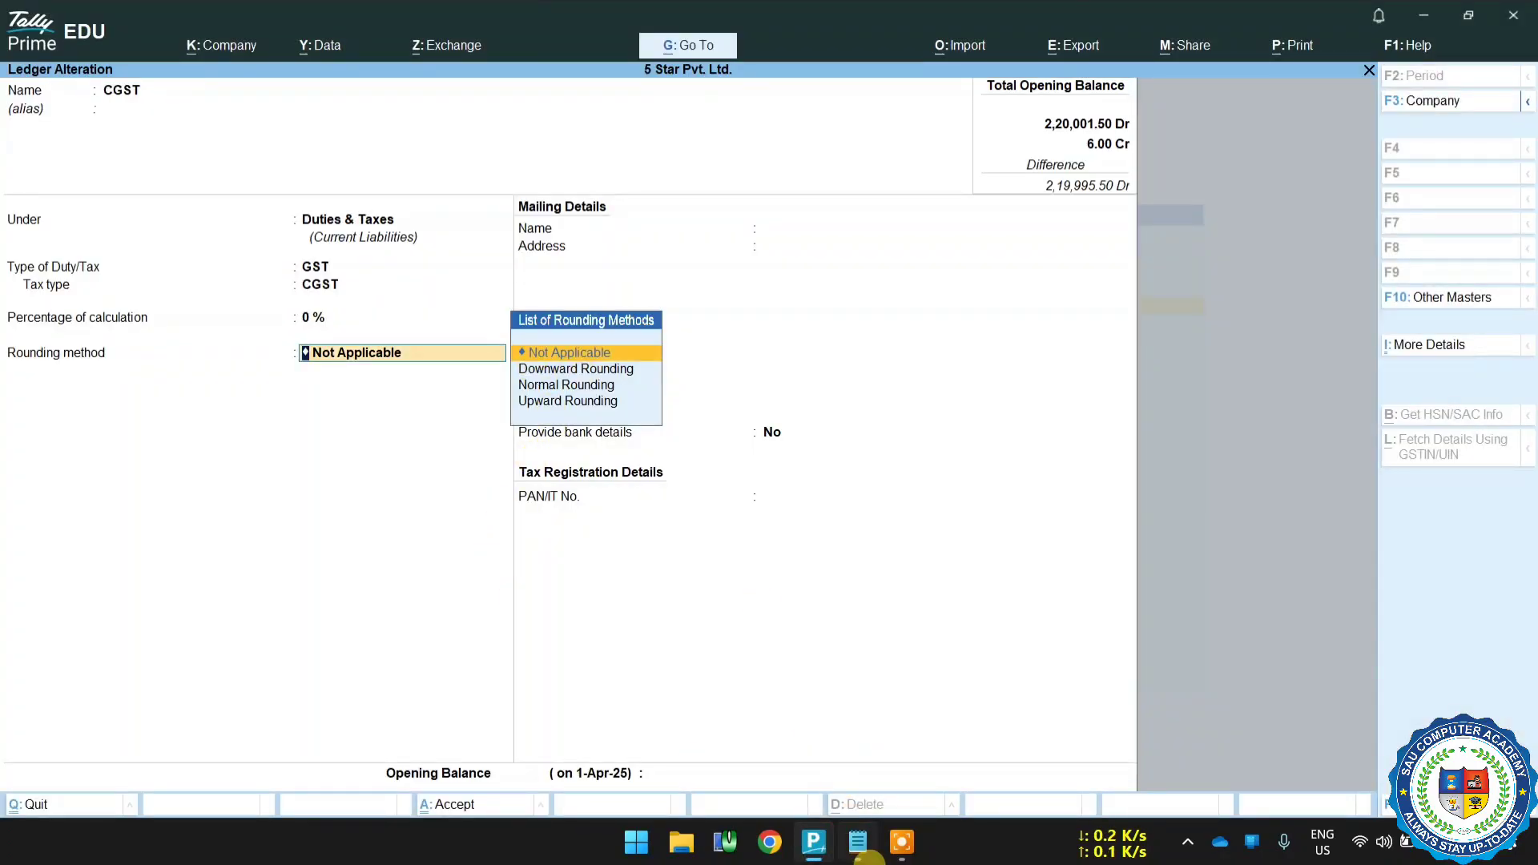
{"action": "left_click", "coordinate": [857, 841]}
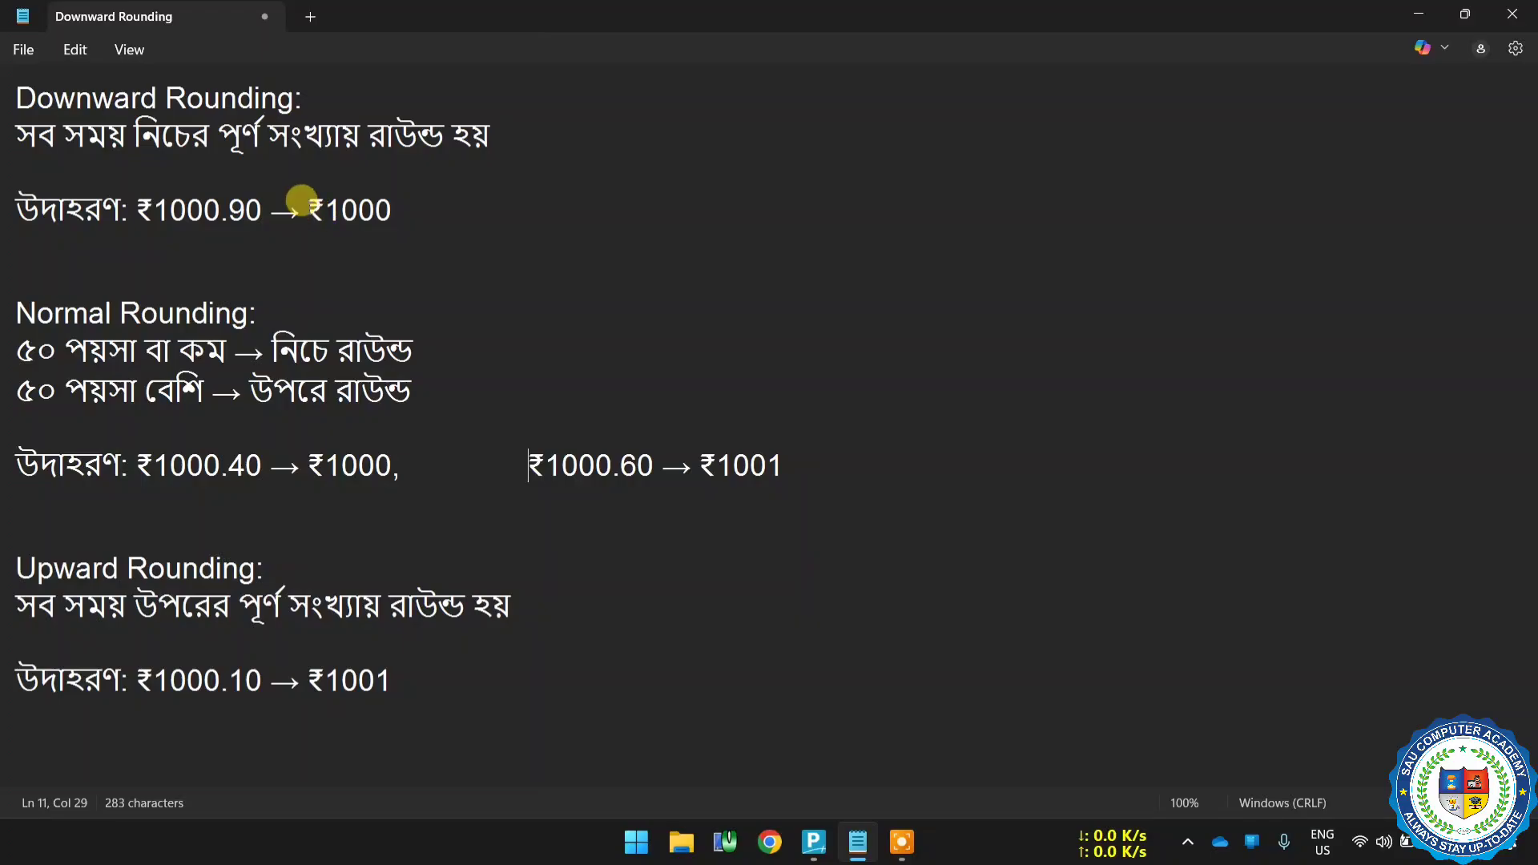
{"action": "left_click_drag", "start_coordinate": [227, 210], "coordinate": [258, 211]}
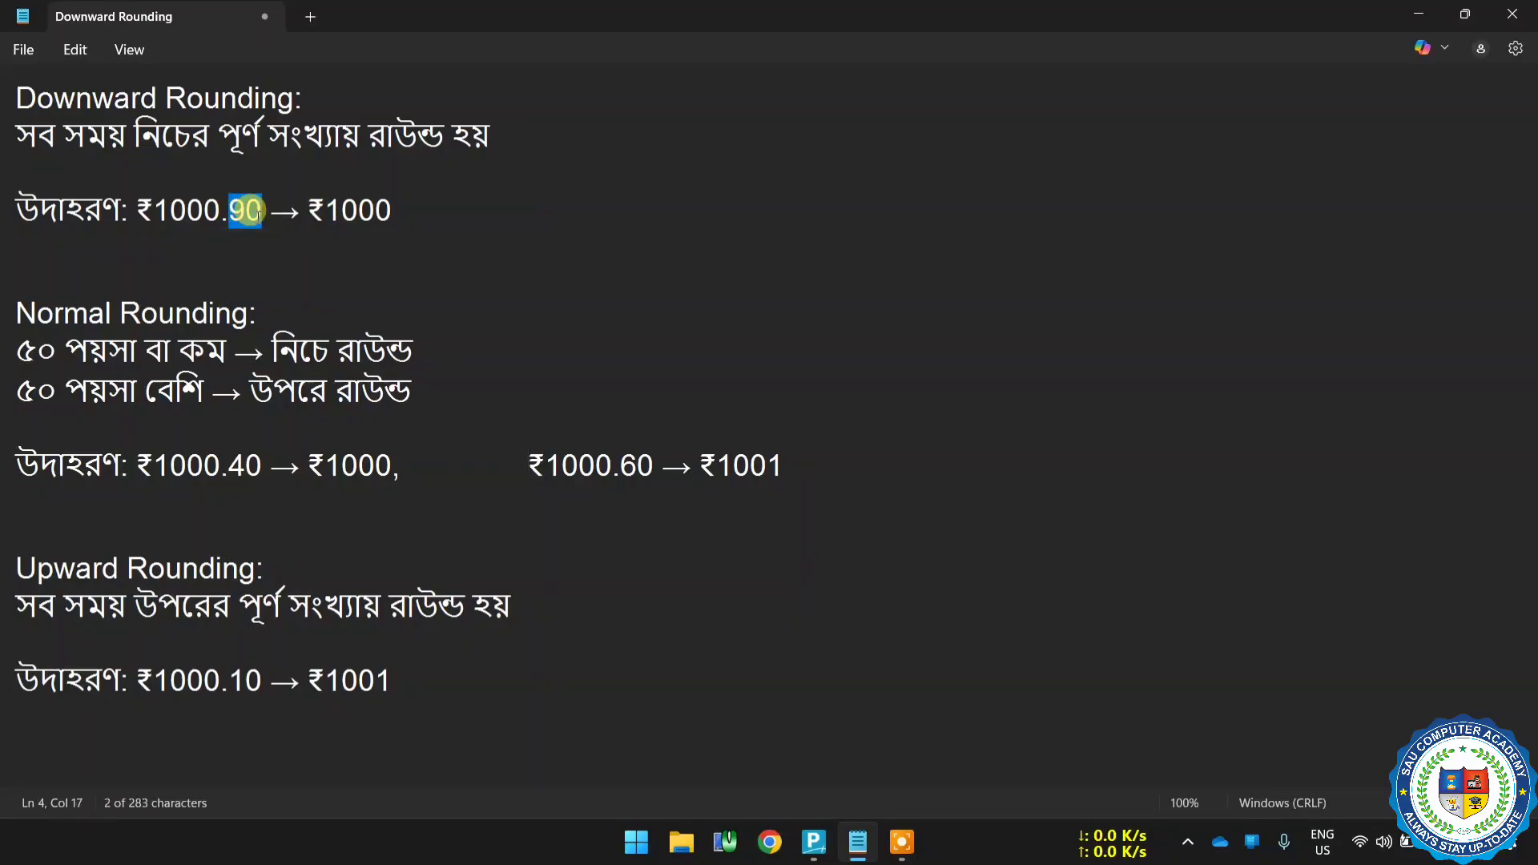
{"action": "left_click", "coordinate": [14, 282]}
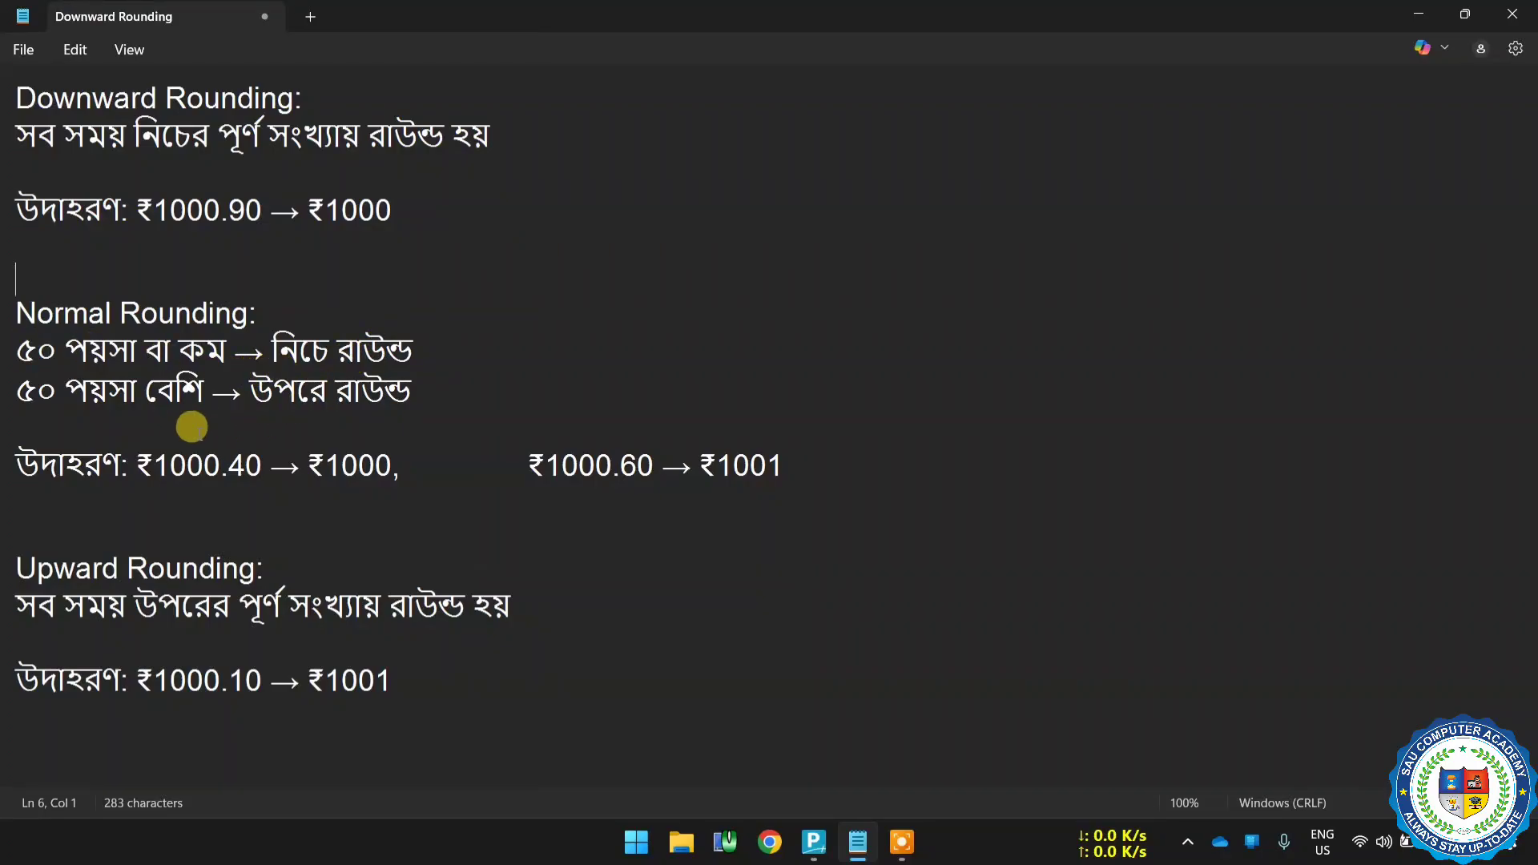
Step: Examine the Normal Rounding and Upward Rounding examples, highlighting the rounded-down 1000, the above-50-paise rule and the Upward Rounding text
{"action": "left_click_drag", "start_coordinate": [169, 465], "coordinate": [392, 465]}
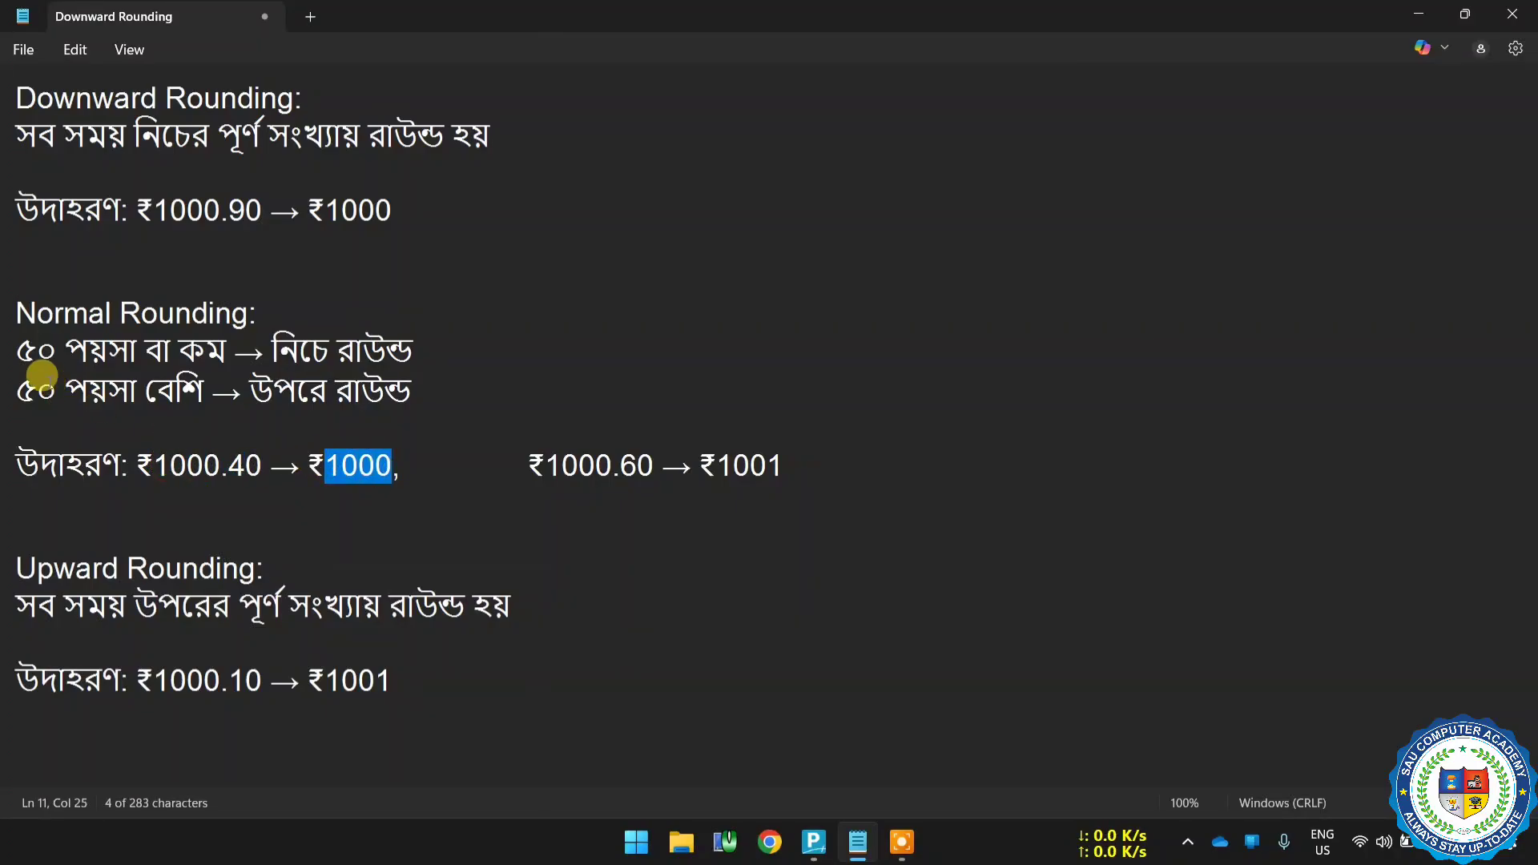
{"action": "left_click_drag", "start_coordinate": [16, 390], "coordinate": [356, 392]}
{"action": "left_click", "coordinate": [227, 389]}
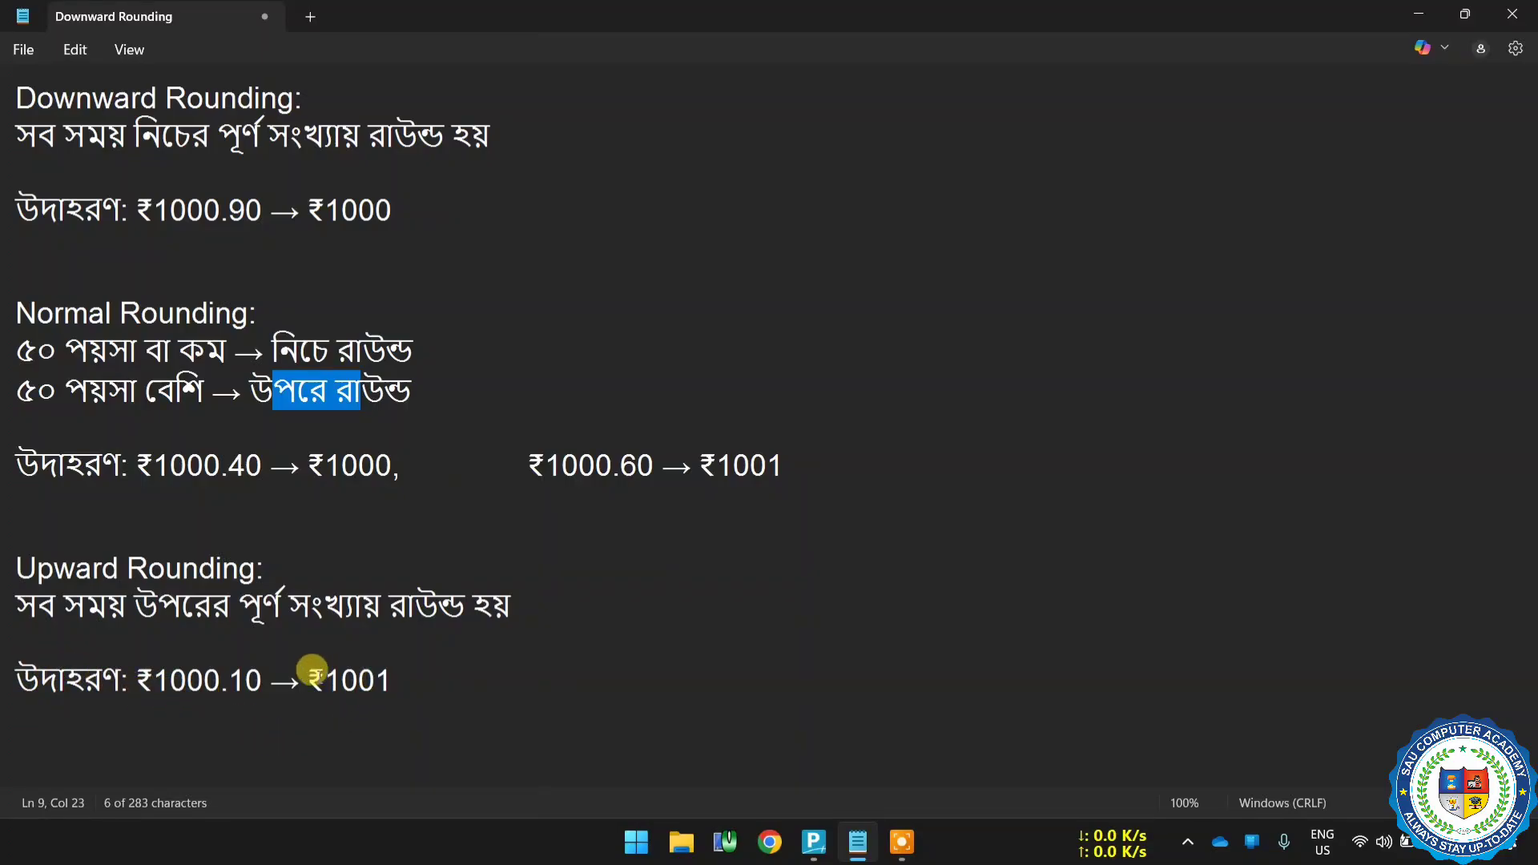
{"action": "left_click_drag", "start_coordinate": [404, 685], "coordinate": [197, 617]}
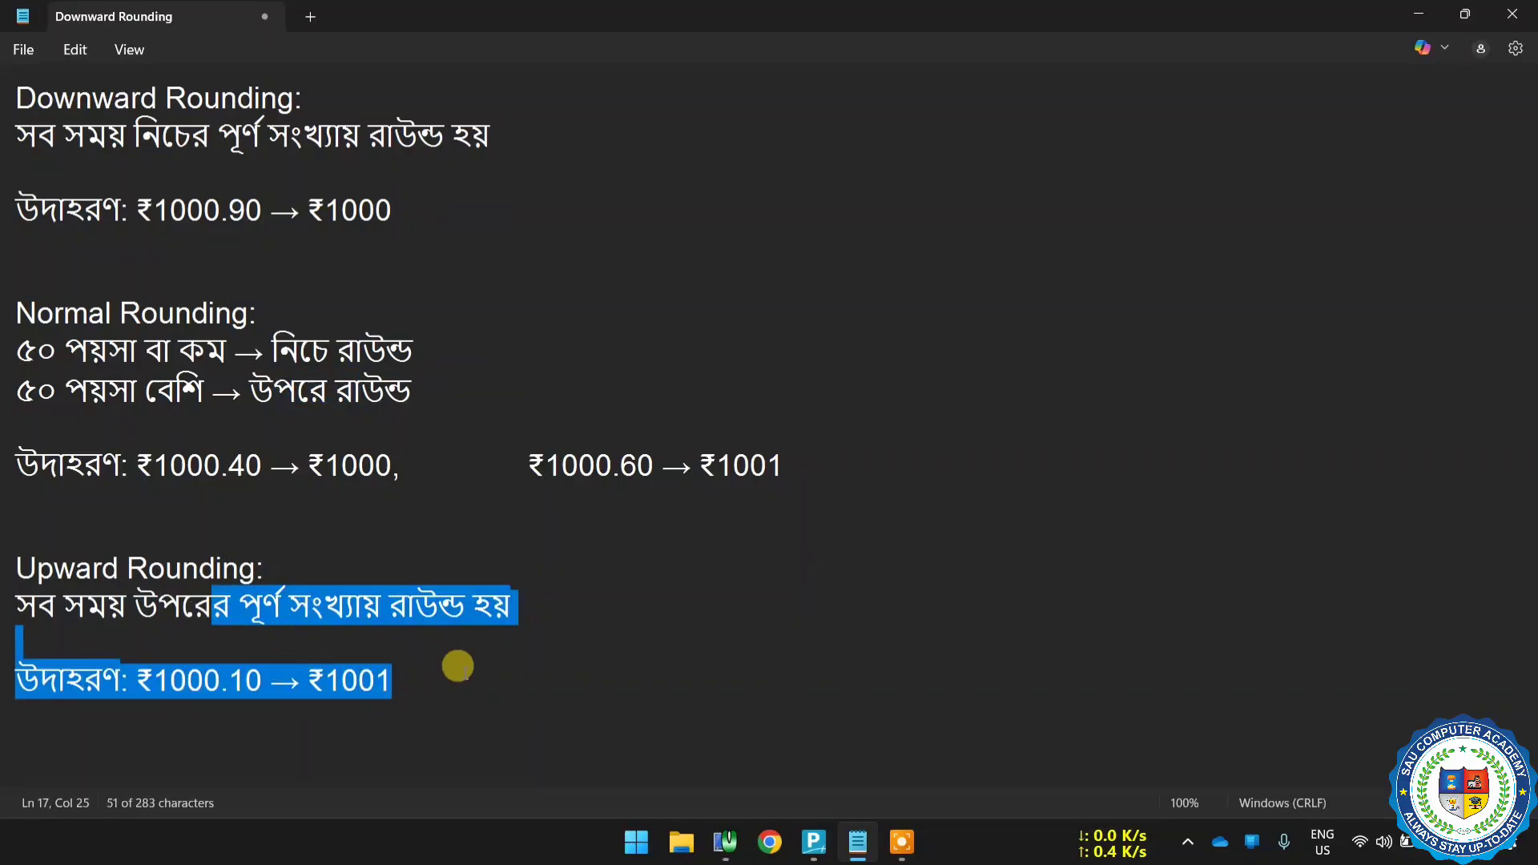
Step: Switch back to Tally Prime, set the CGST ledger's rounding method to Not Applicable and save the ledger without bank details or opening balance
{"action": "left_click", "coordinate": [808, 845]}
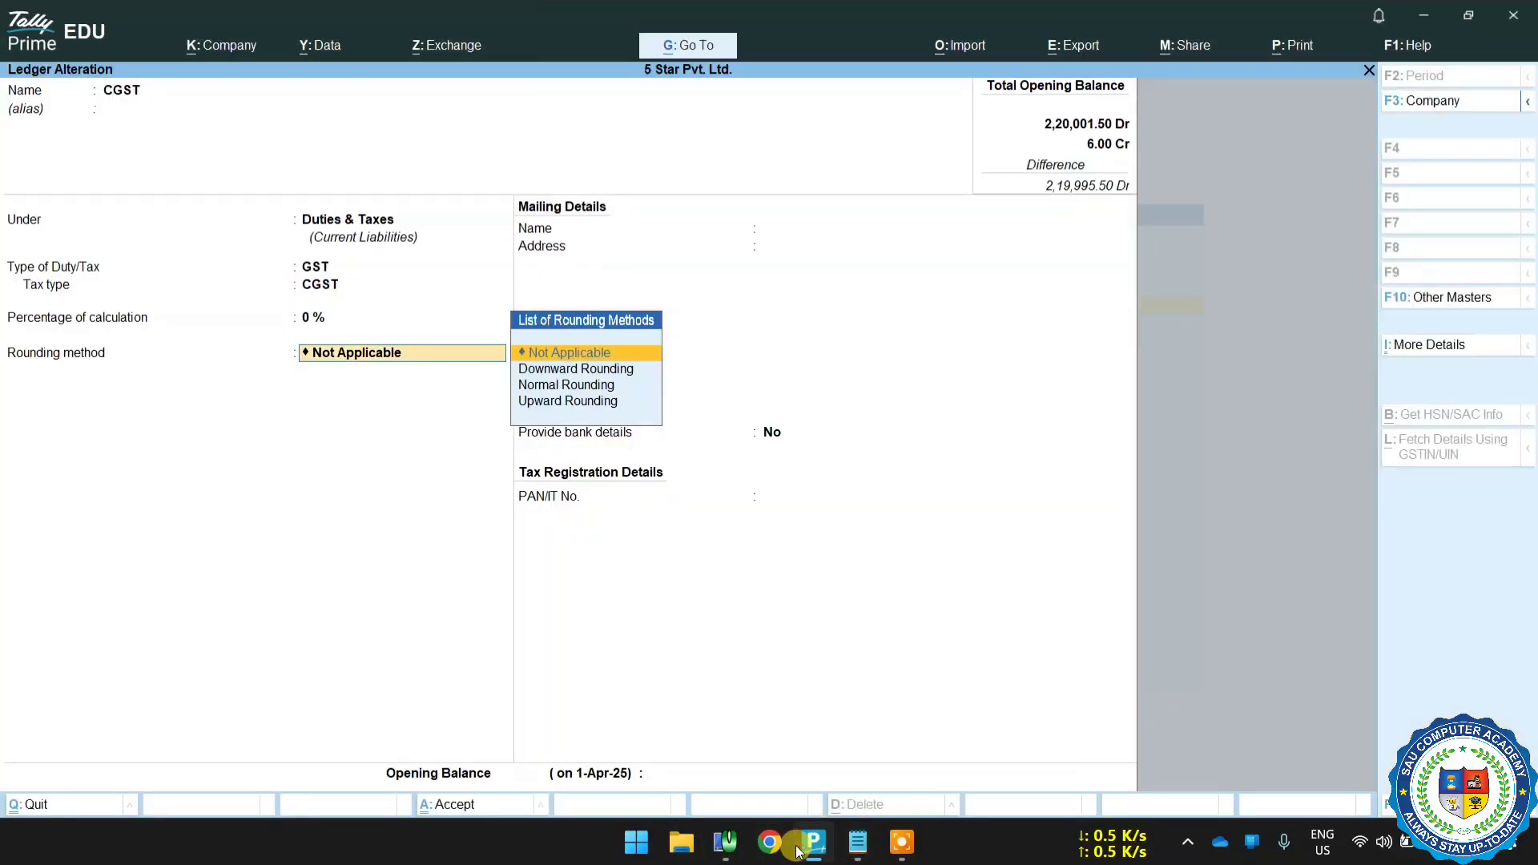
{"action": "key", "text": "Return"}
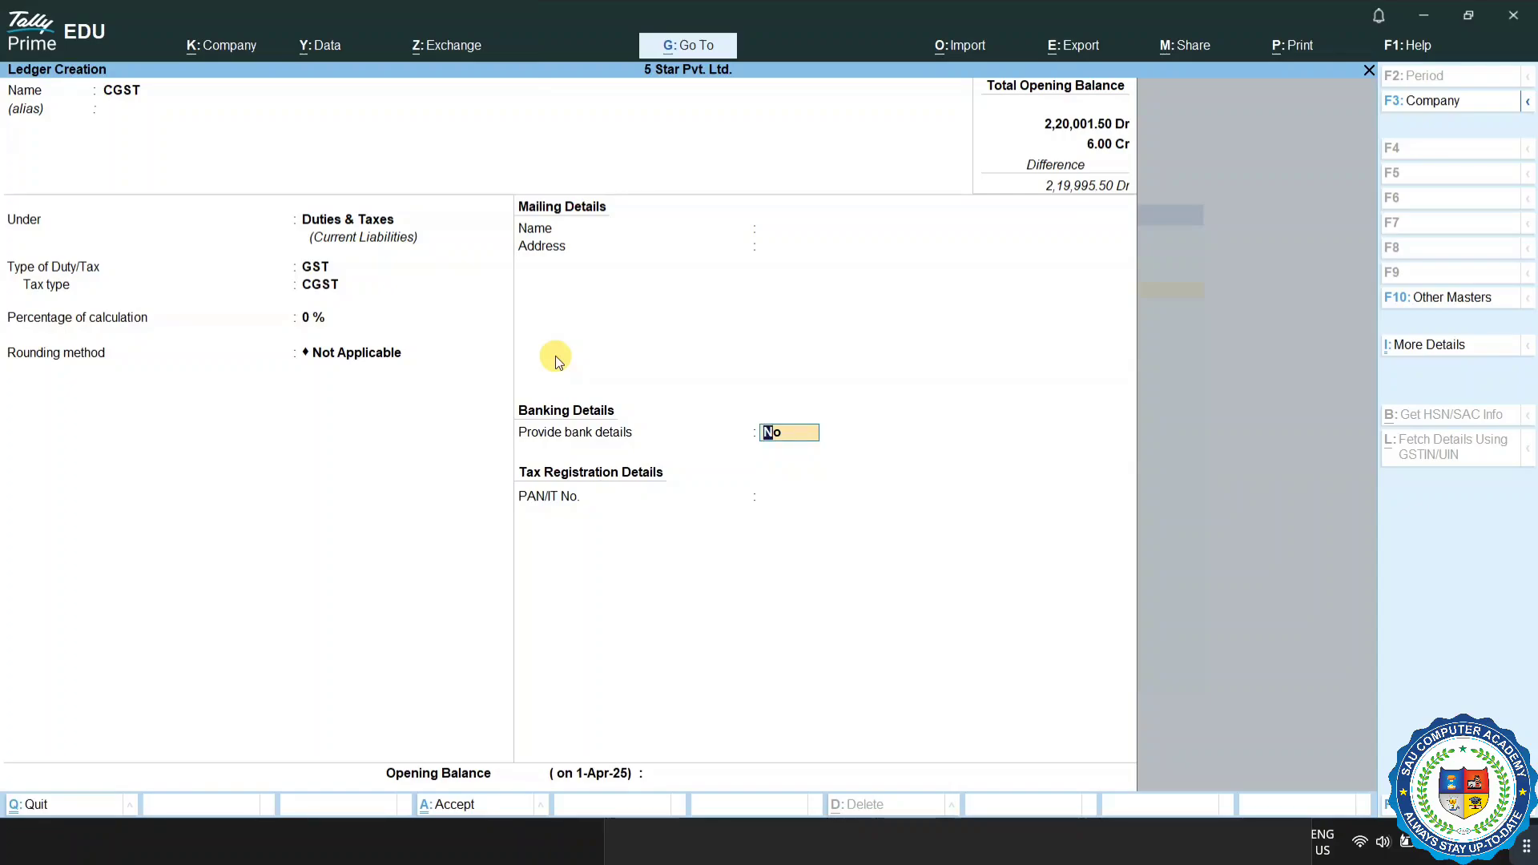
{"action": "key", "text": "Return"}
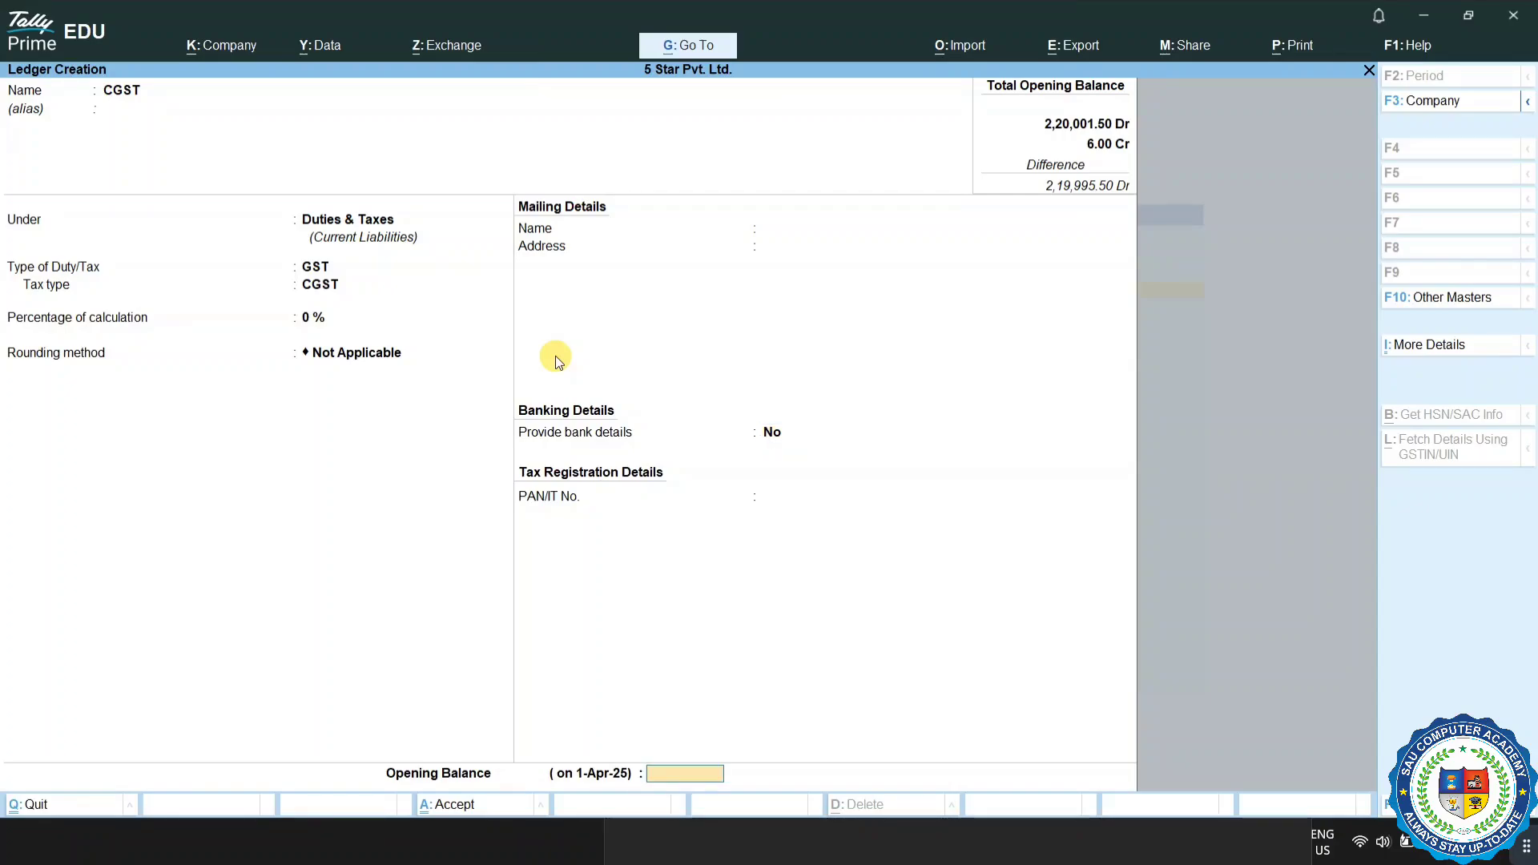
{"action": "key", "text": "Return"}
{"action": "key", "text": "Return"}
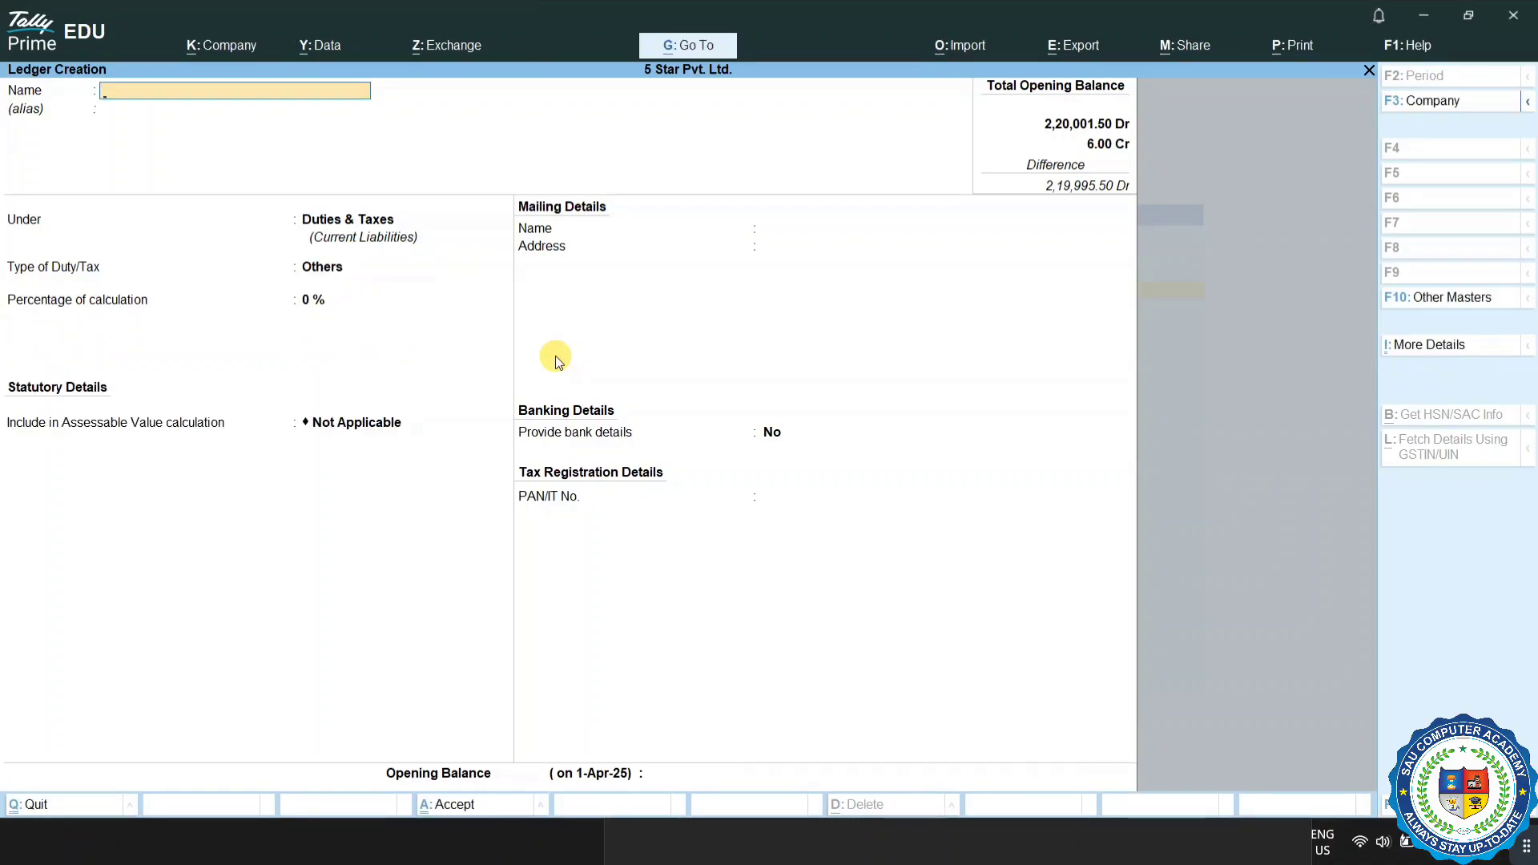
Step: Start a new ledger named SGST and place it under Duties & Taxes
{"action": "type", "text": "S"}
{"action": "key", "text": "Return"}
{"action": "key", "text": "Return"}
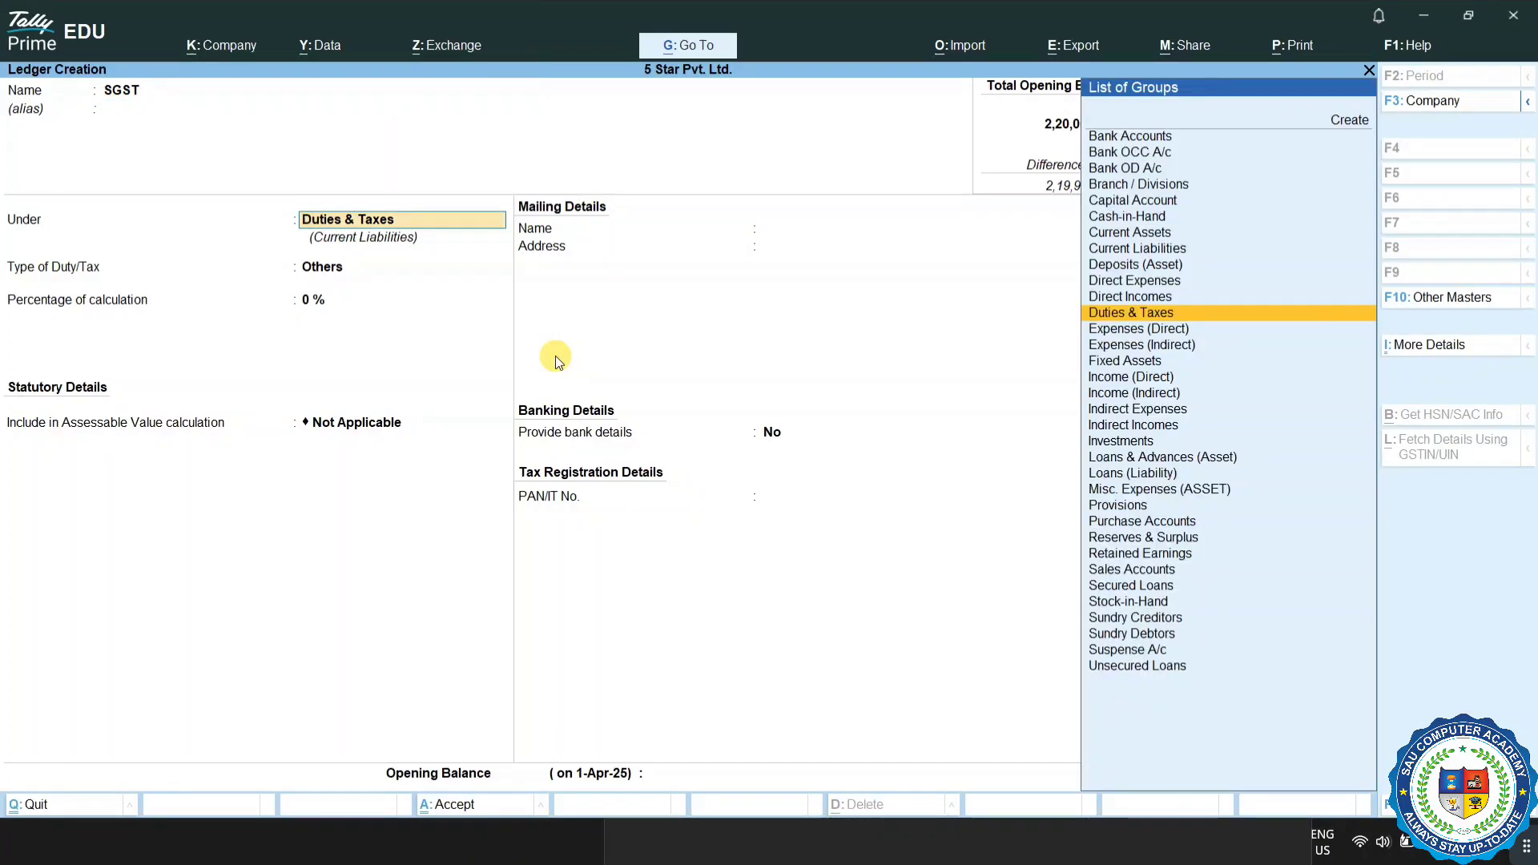
{"action": "key", "text": "Return"}
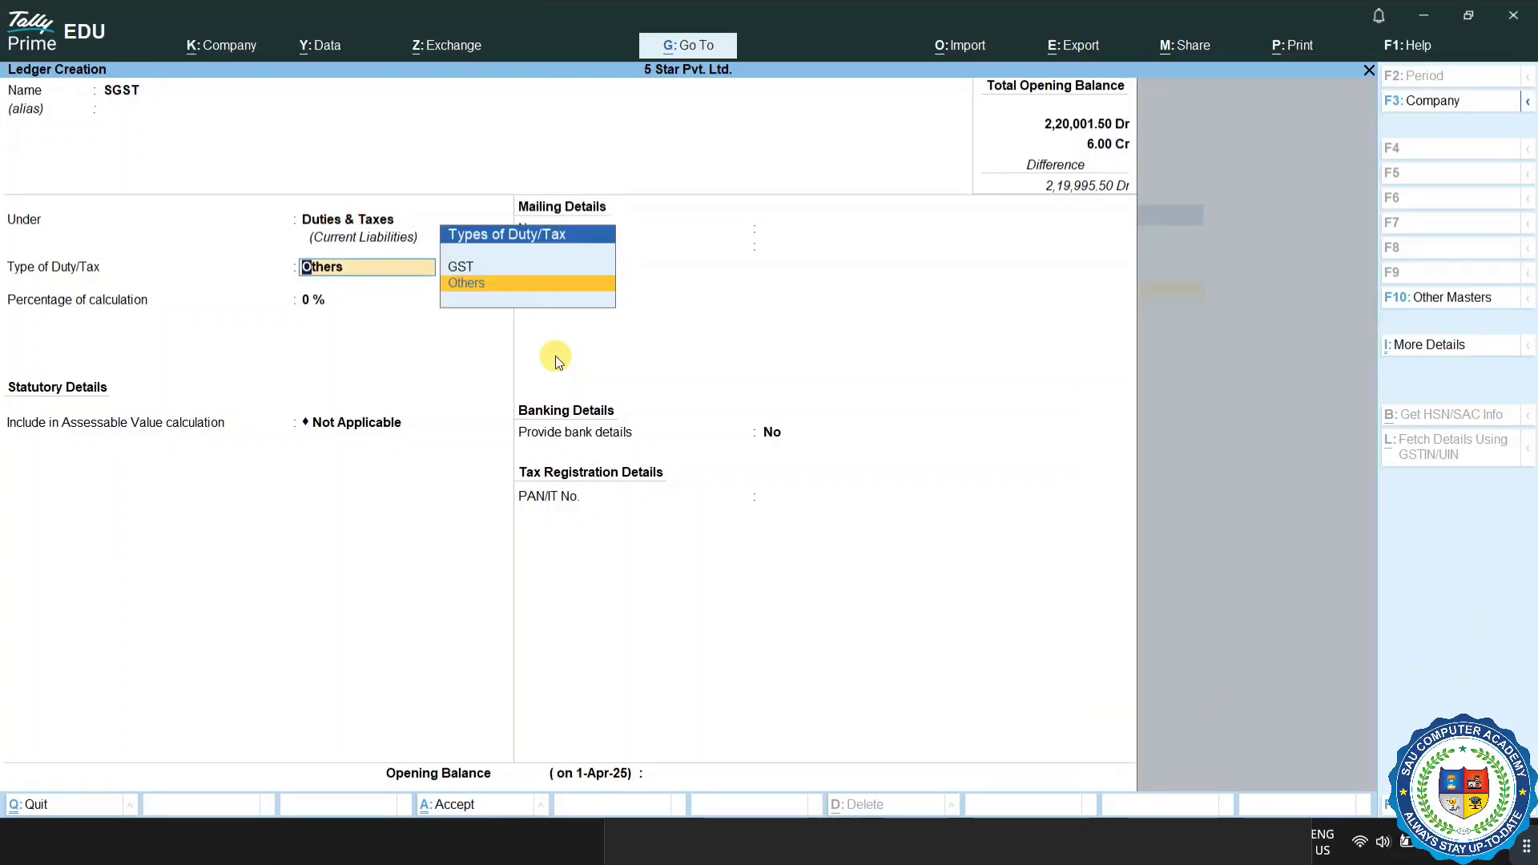
Step: Set the SGST ledger's type of duty/tax to GST and its tax type to SGST/UTGST
{"action": "key", "text": "Up"}
{"action": "key", "text": "Return"}
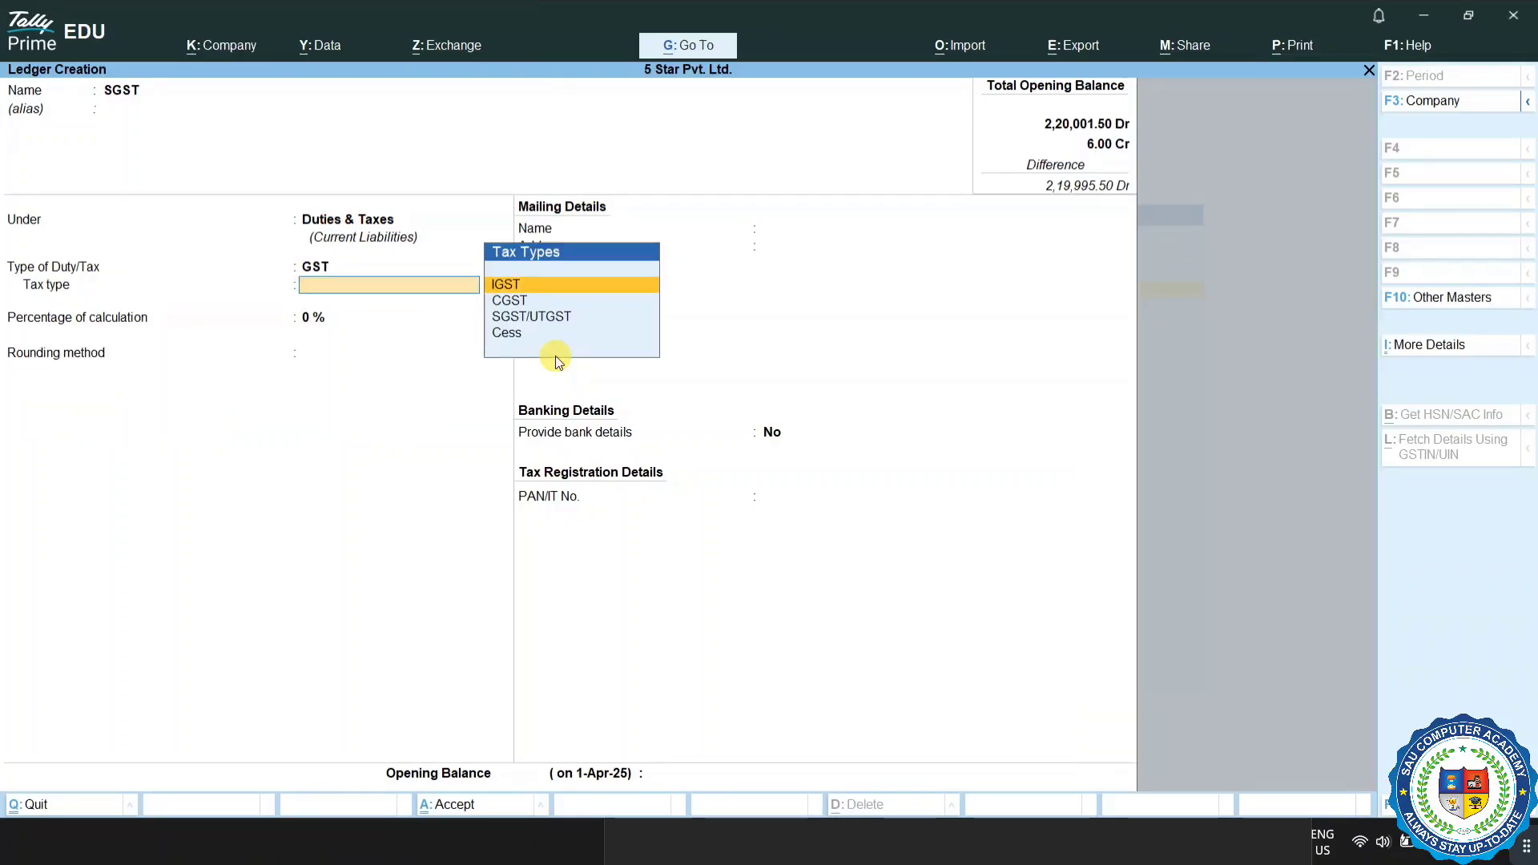
{"action": "key", "text": "Down"}
{"action": "key", "text": "Down"}
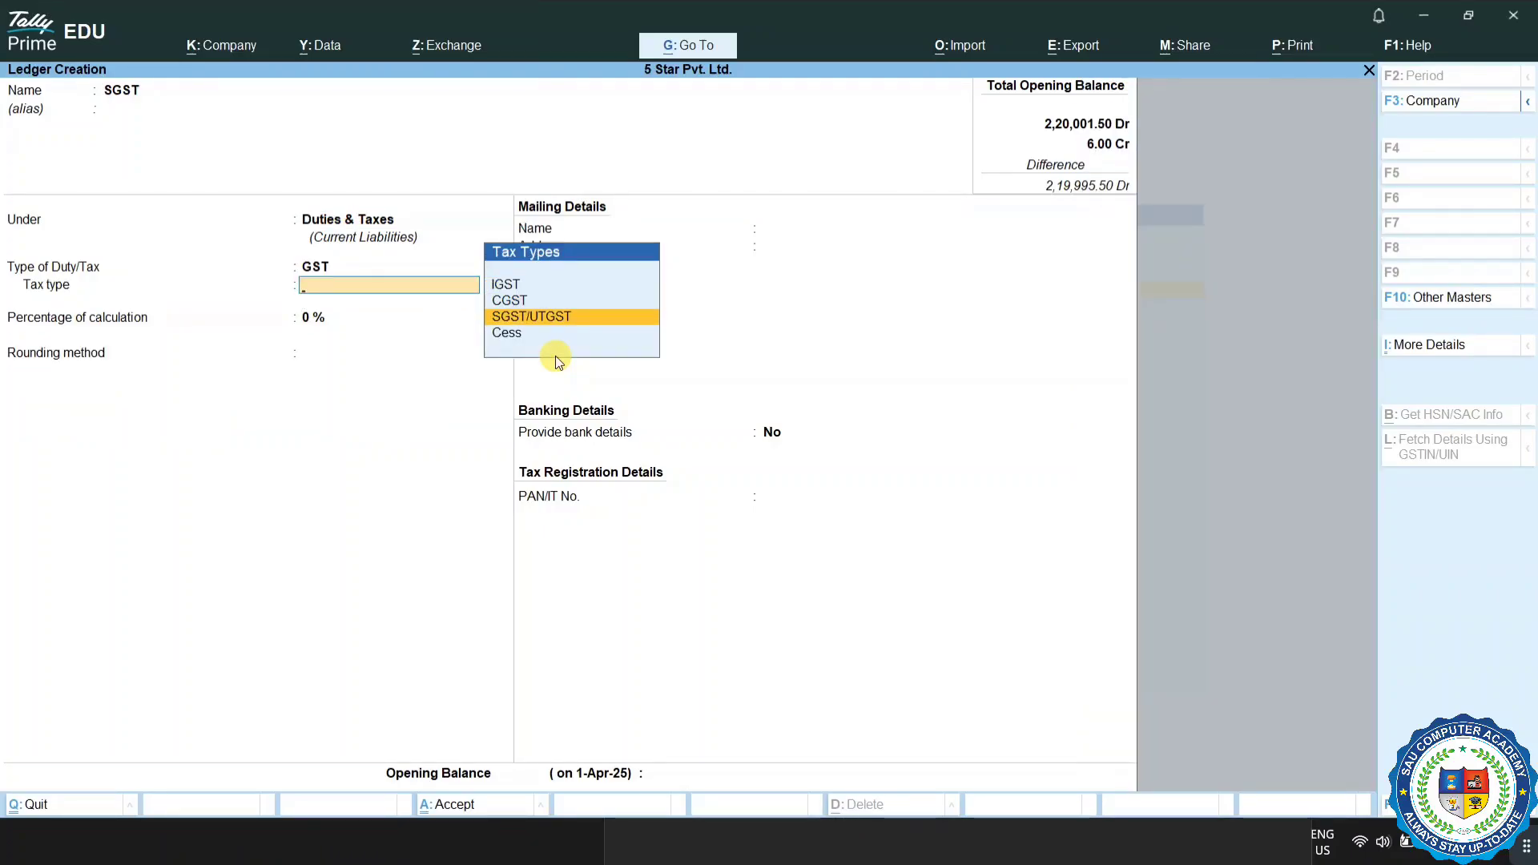
{"action": "key", "text": "Return"}
Step: Accept 0% as the SGST ledger's percentage of calculation, set its rounding method to Not Applicable and save it
{"action": "key", "text": "Return"}
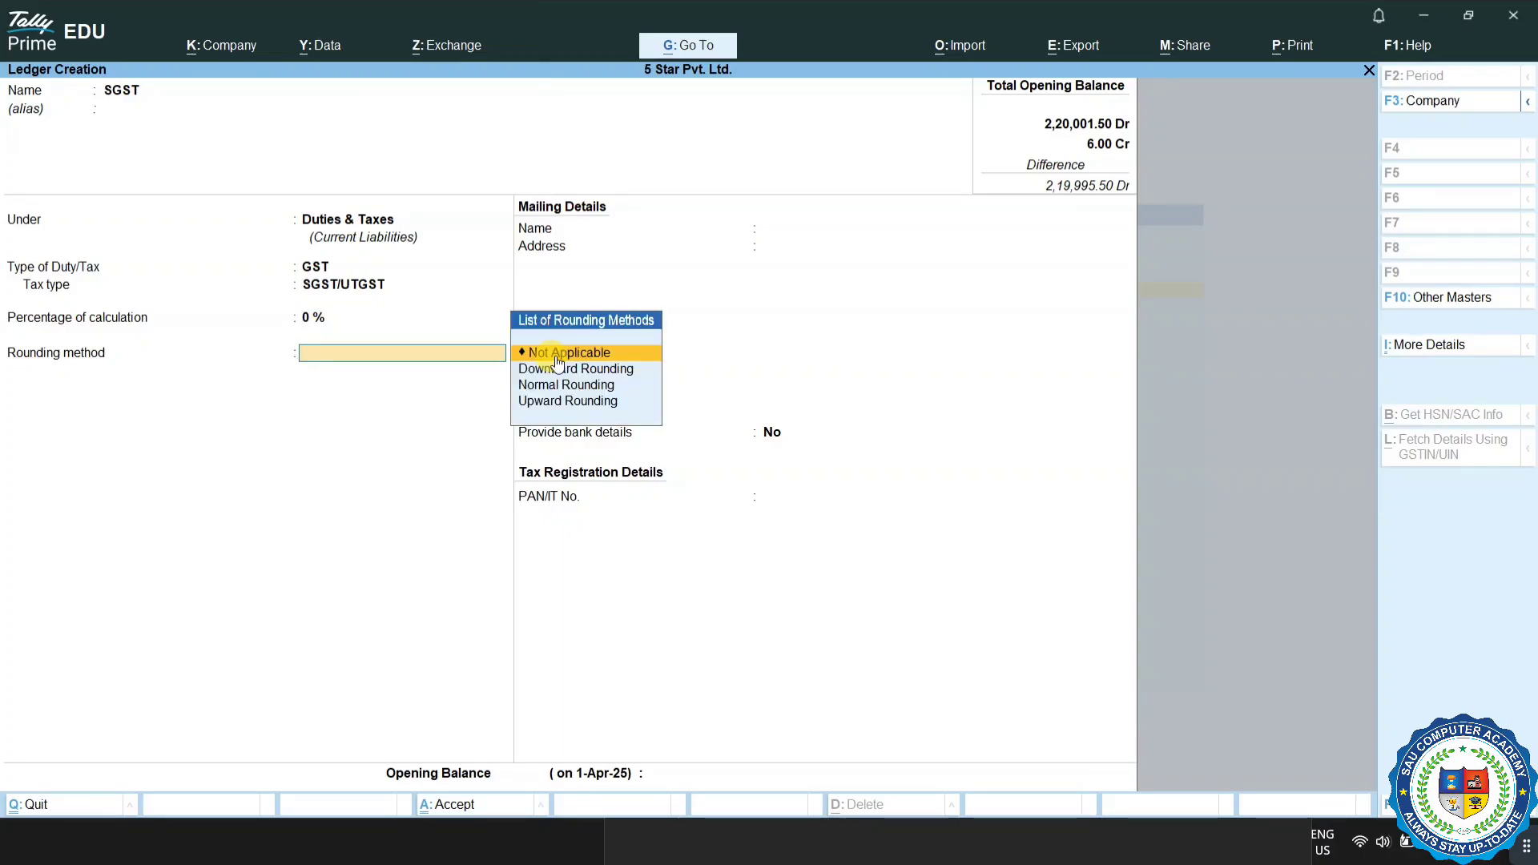
{"action": "key", "text": "Return"}
{"action": "key", "text": "Return"}
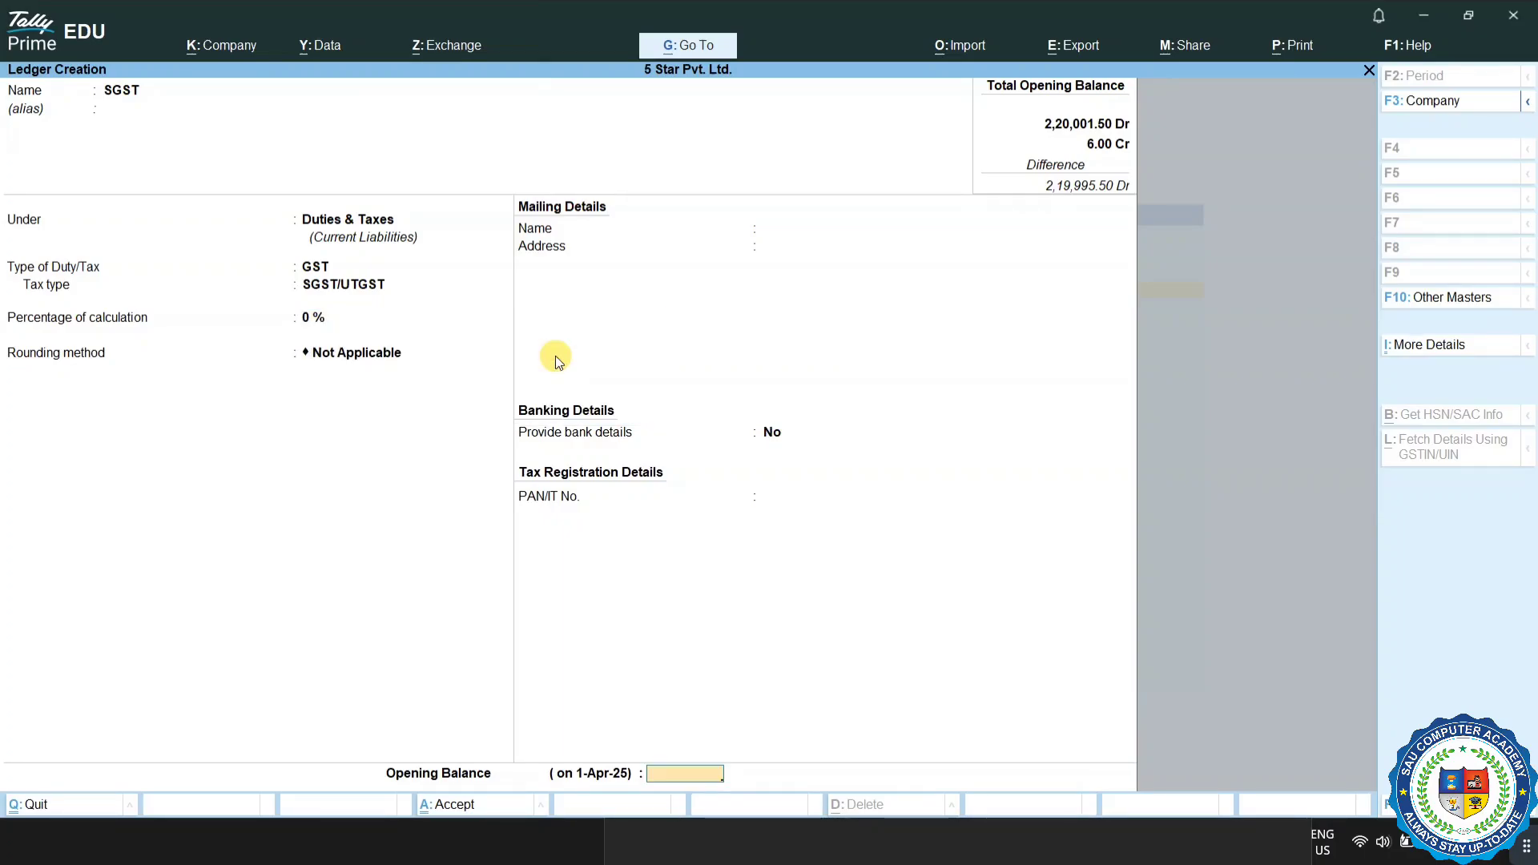
{"action": "key", "text": "Return"}
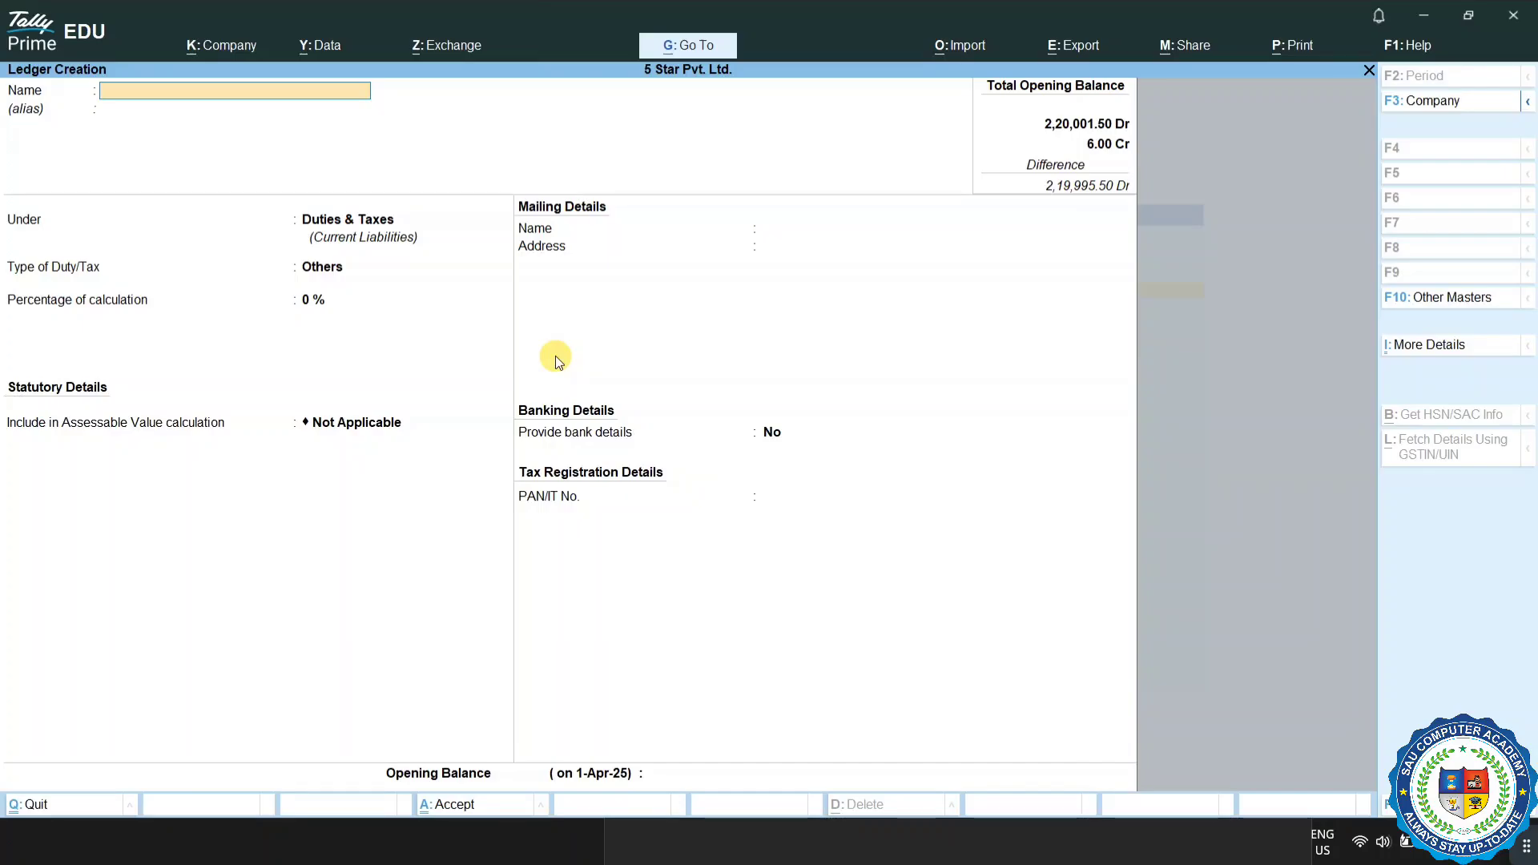
Step: Start a new ledger named IGST and place it under Duties & Taxes
{"action": "type", "text": "IGST"}
{"action": "key", "text": "Return"}
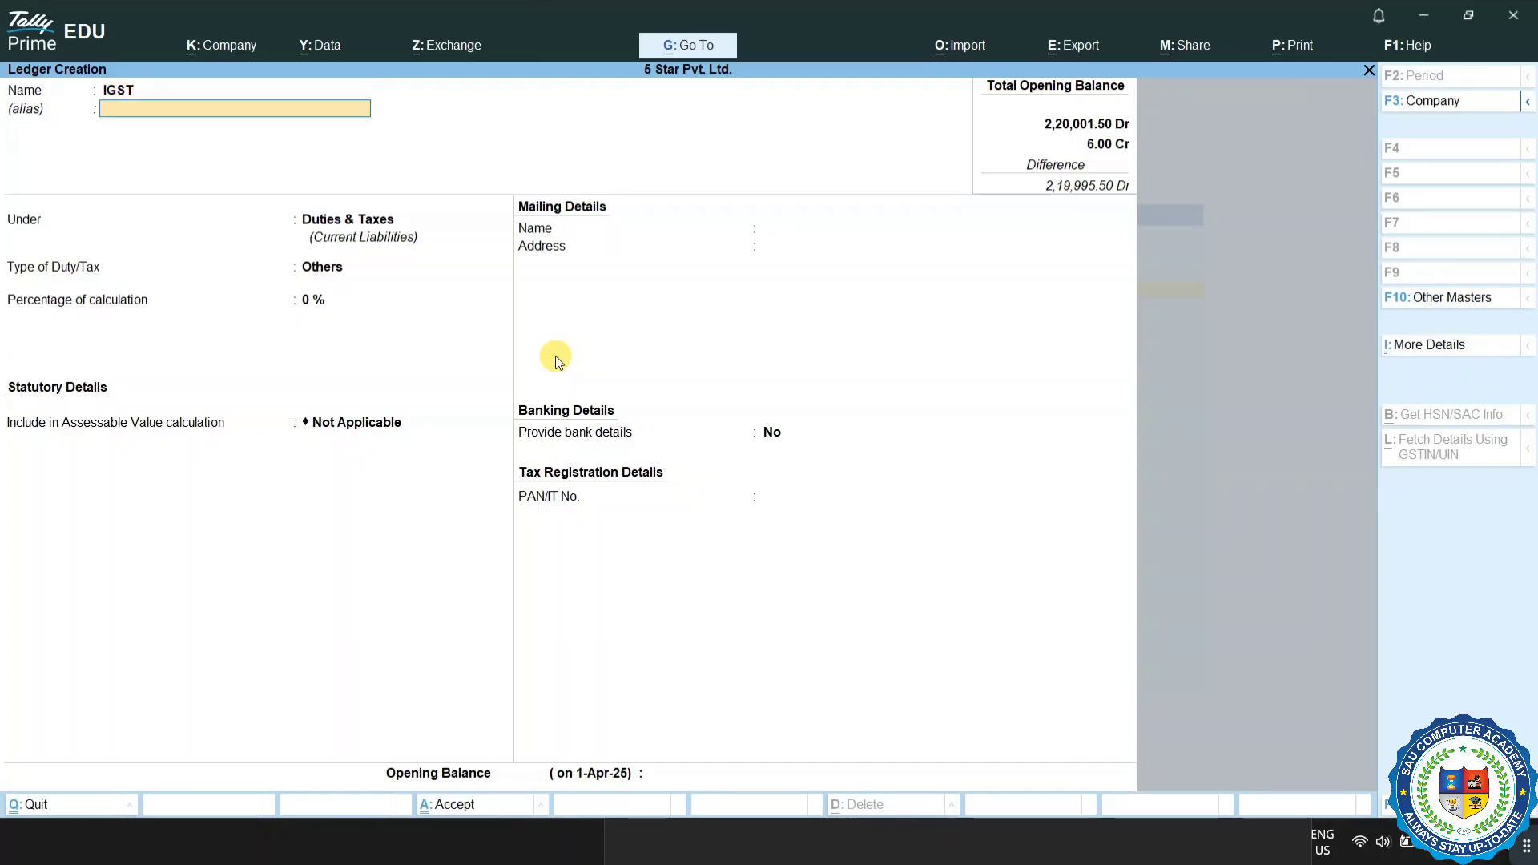
{"action": "key", "text": "Return"}
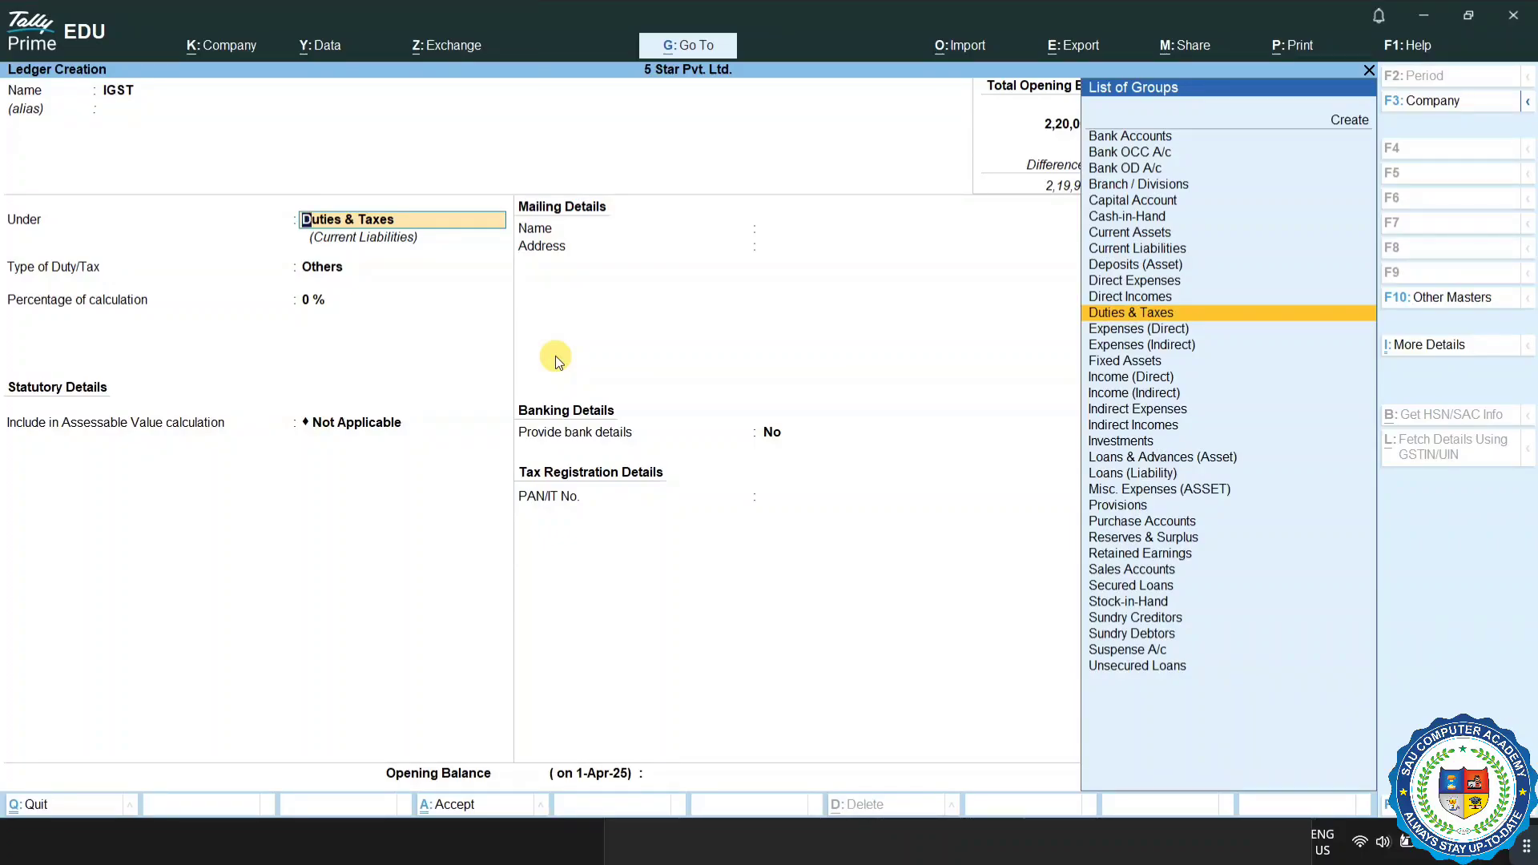
{"action": "key", "text": "Return"}
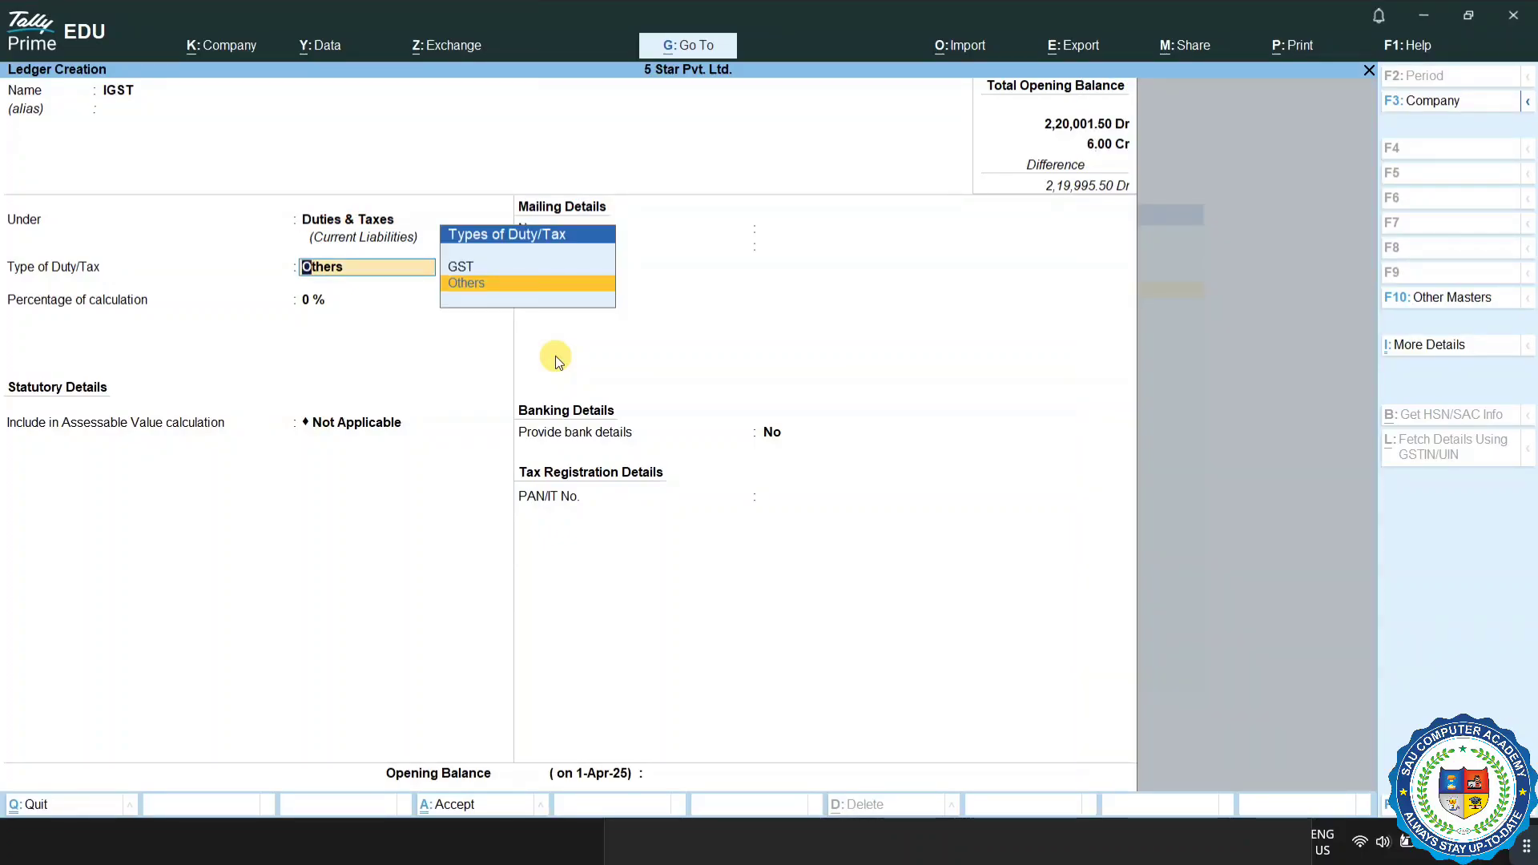
Step: Set the IGST ledger's type of duty/tax to GST and its tax type to IGST
{"action": "key", "text": "Up"}
{"action": "key", "text": "Return"}
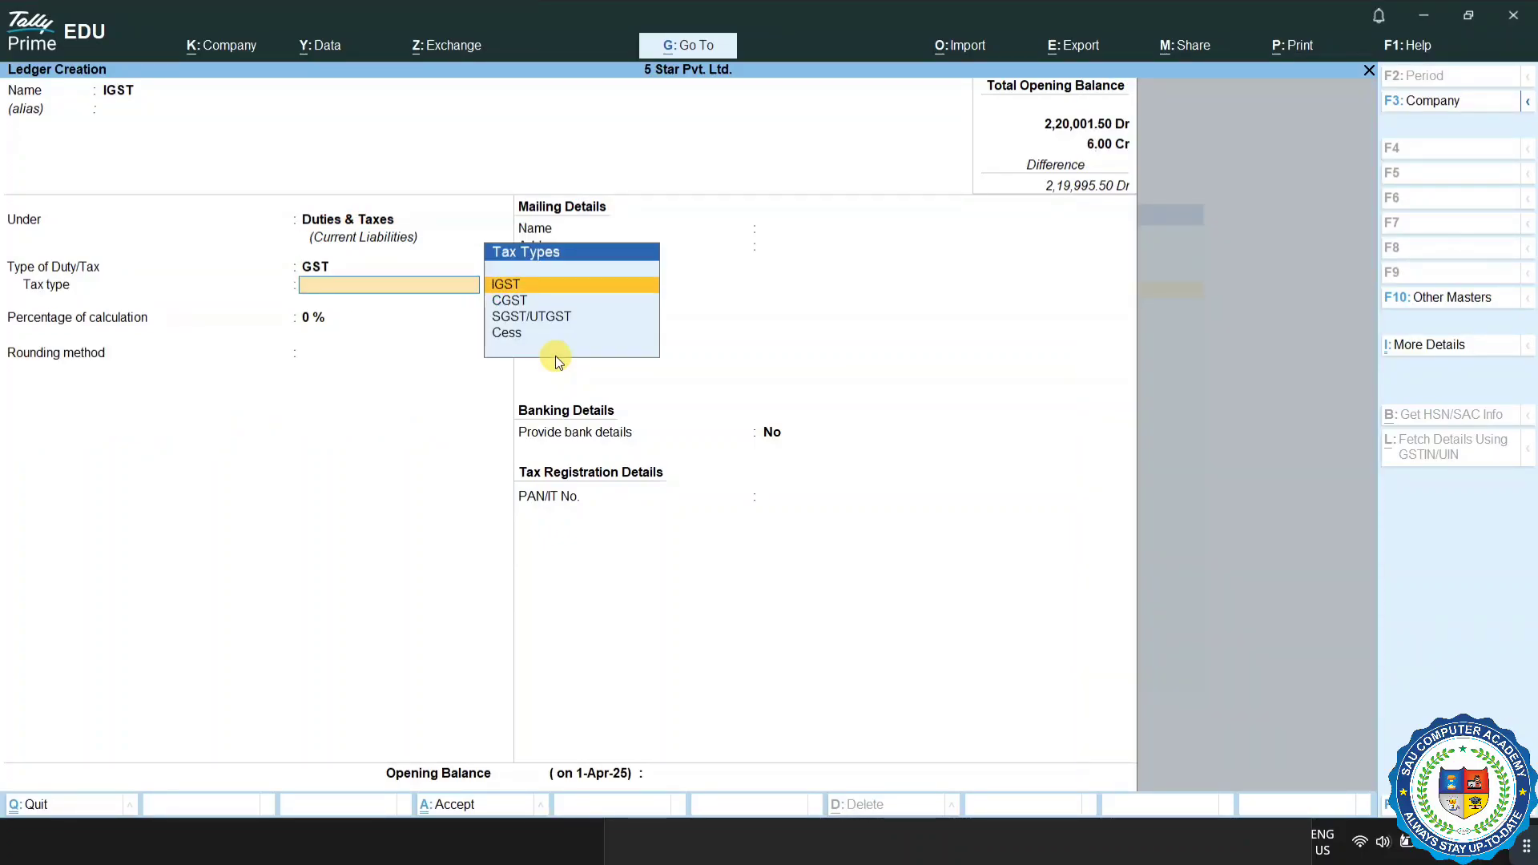
{"action": "key", "text": "Return"}
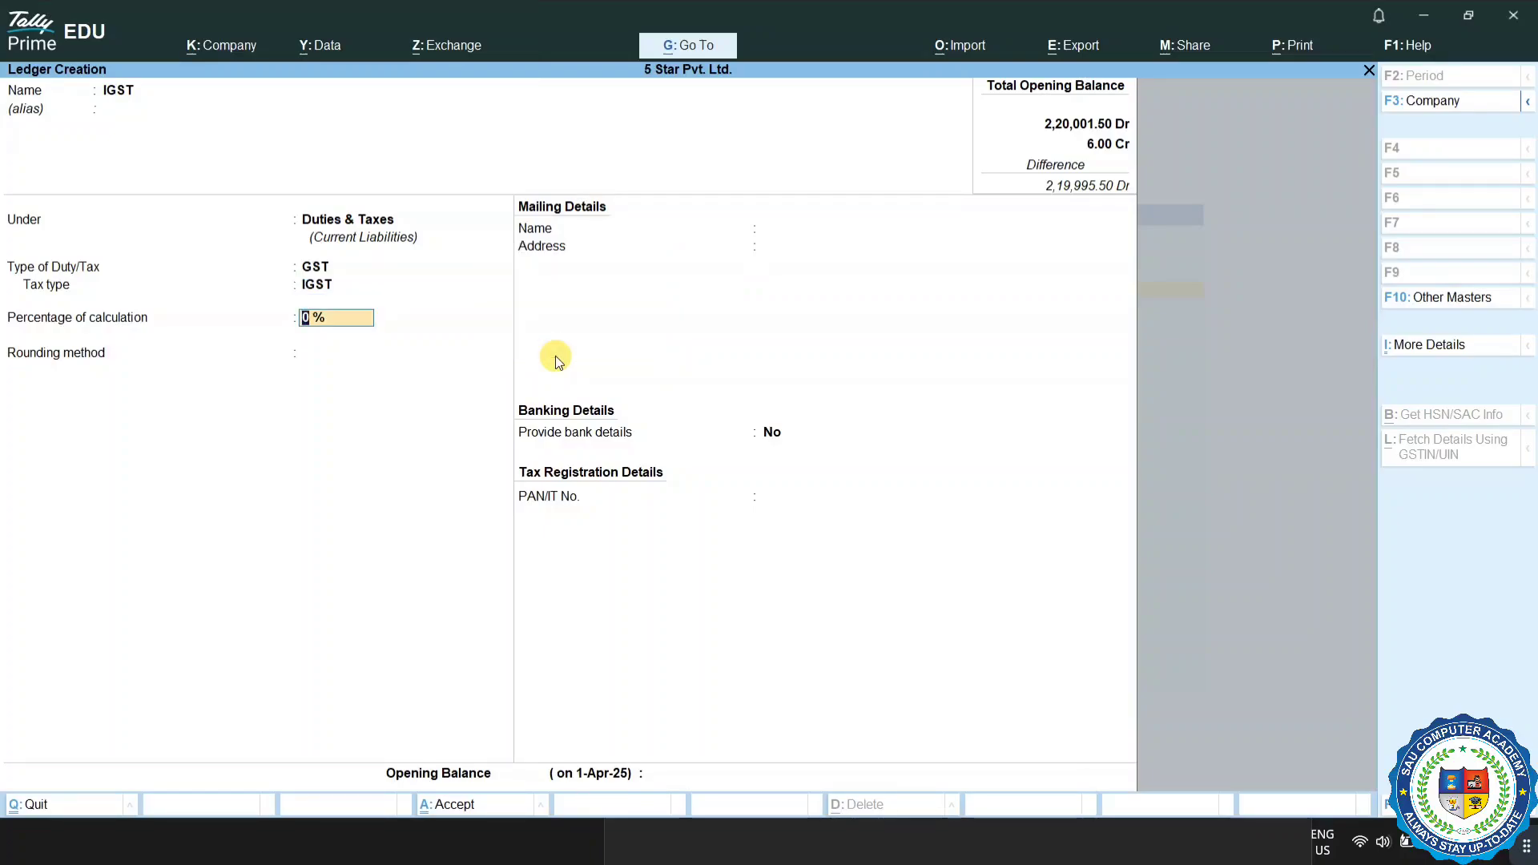
Step: Save the IGST ledger with 0% calculation and rounding method Not Applicable, and return to the Gateway of Tally
{"action": "key", "text": "Return"}
{"action": "key", "text": "Return"}
{"action": "key", "text": "Return"}
{"action": "key", "text": "Return"}
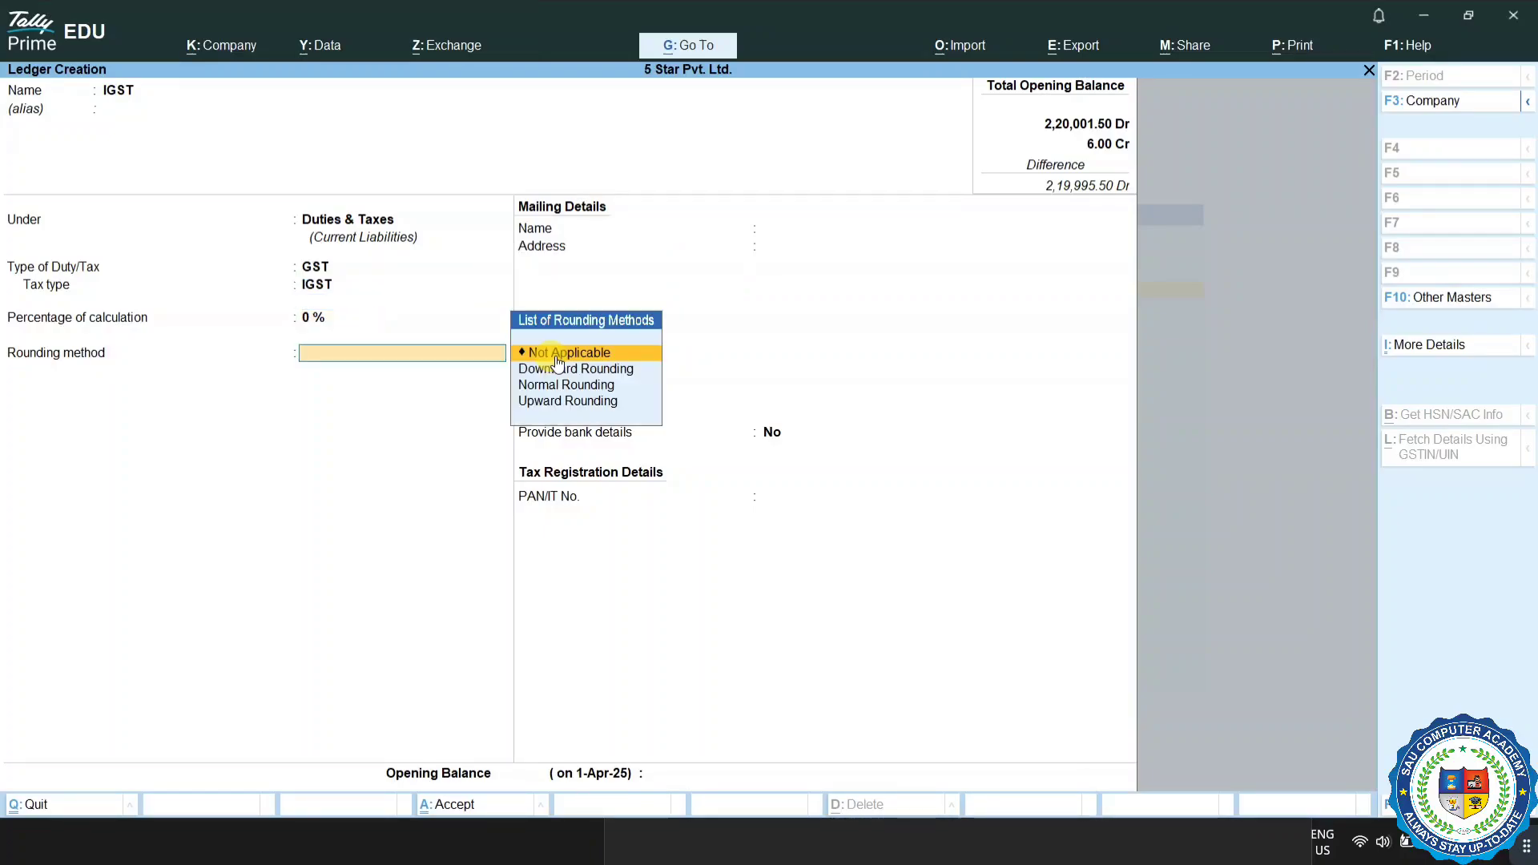
{"action": "key", "text": "Return"}
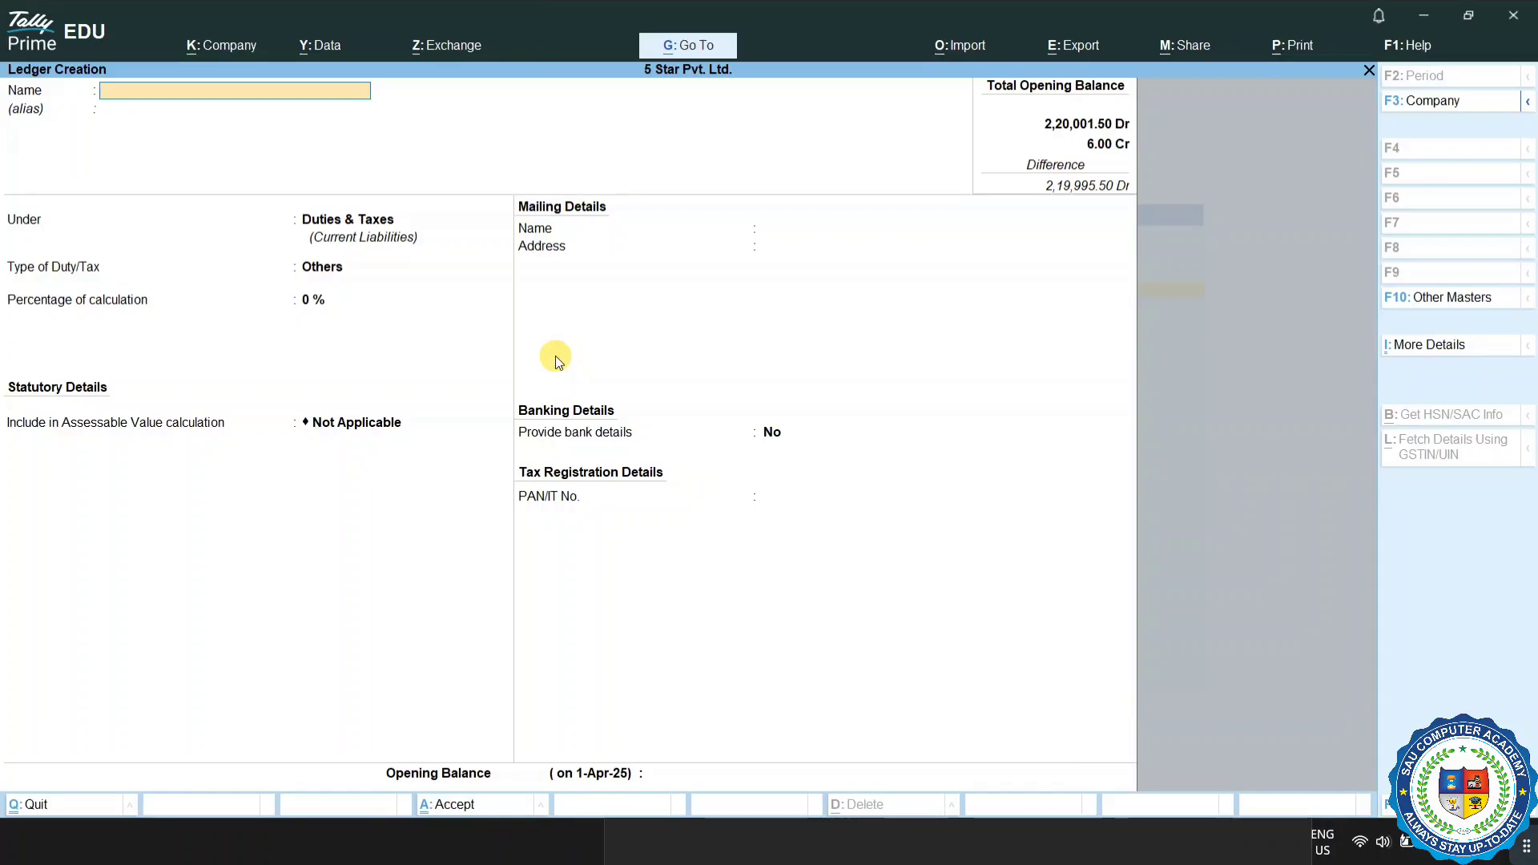
{"action": "key", "text": "Escape"}
{"action": "key", "text": "Escape"}
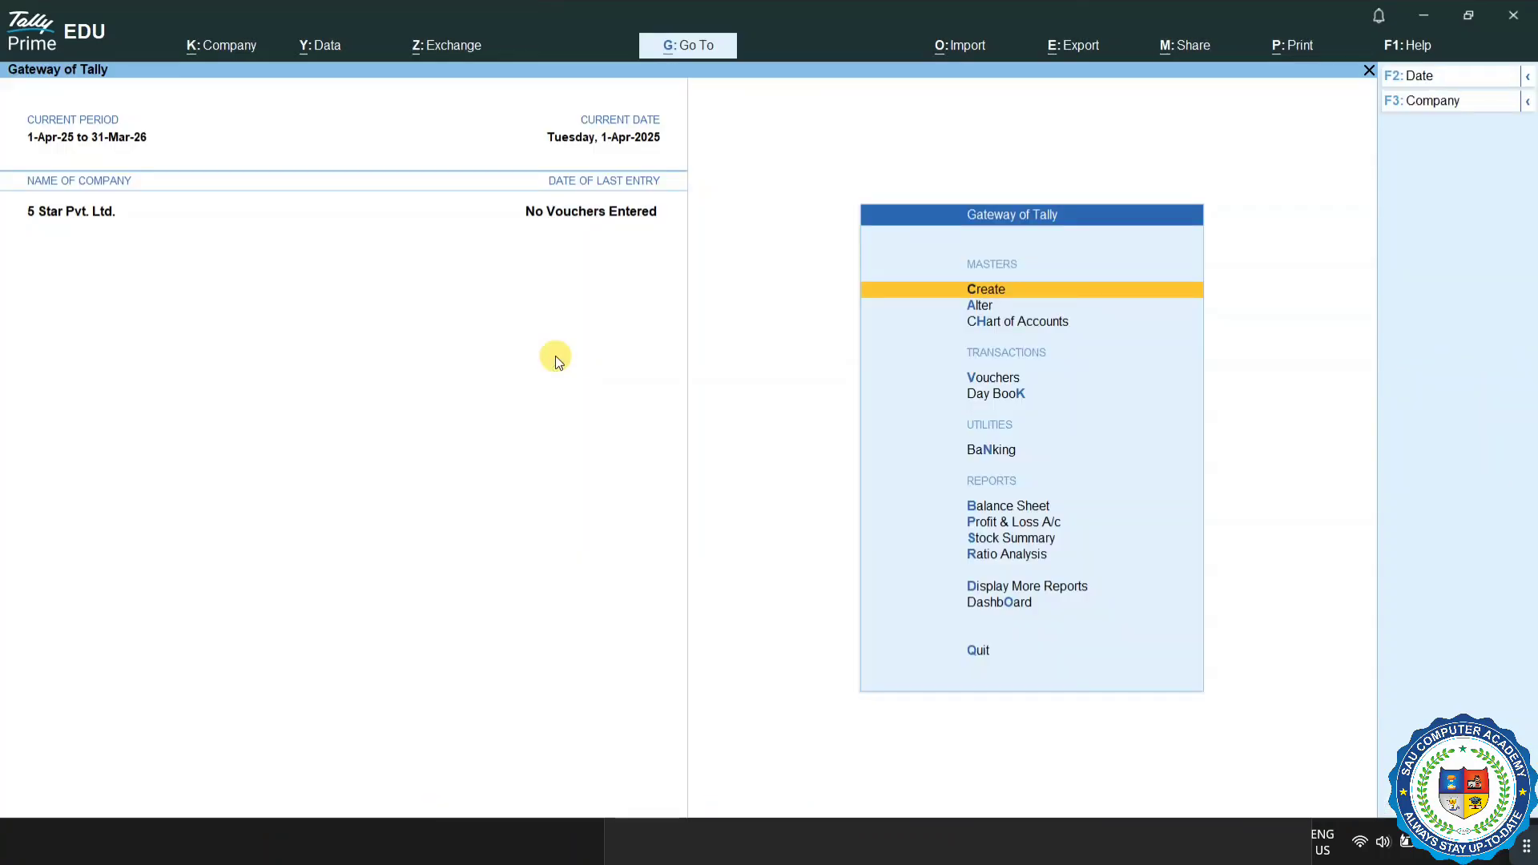
Step: Open the list of existing ledgers for alteration
{"action": "key", "text": "a"}
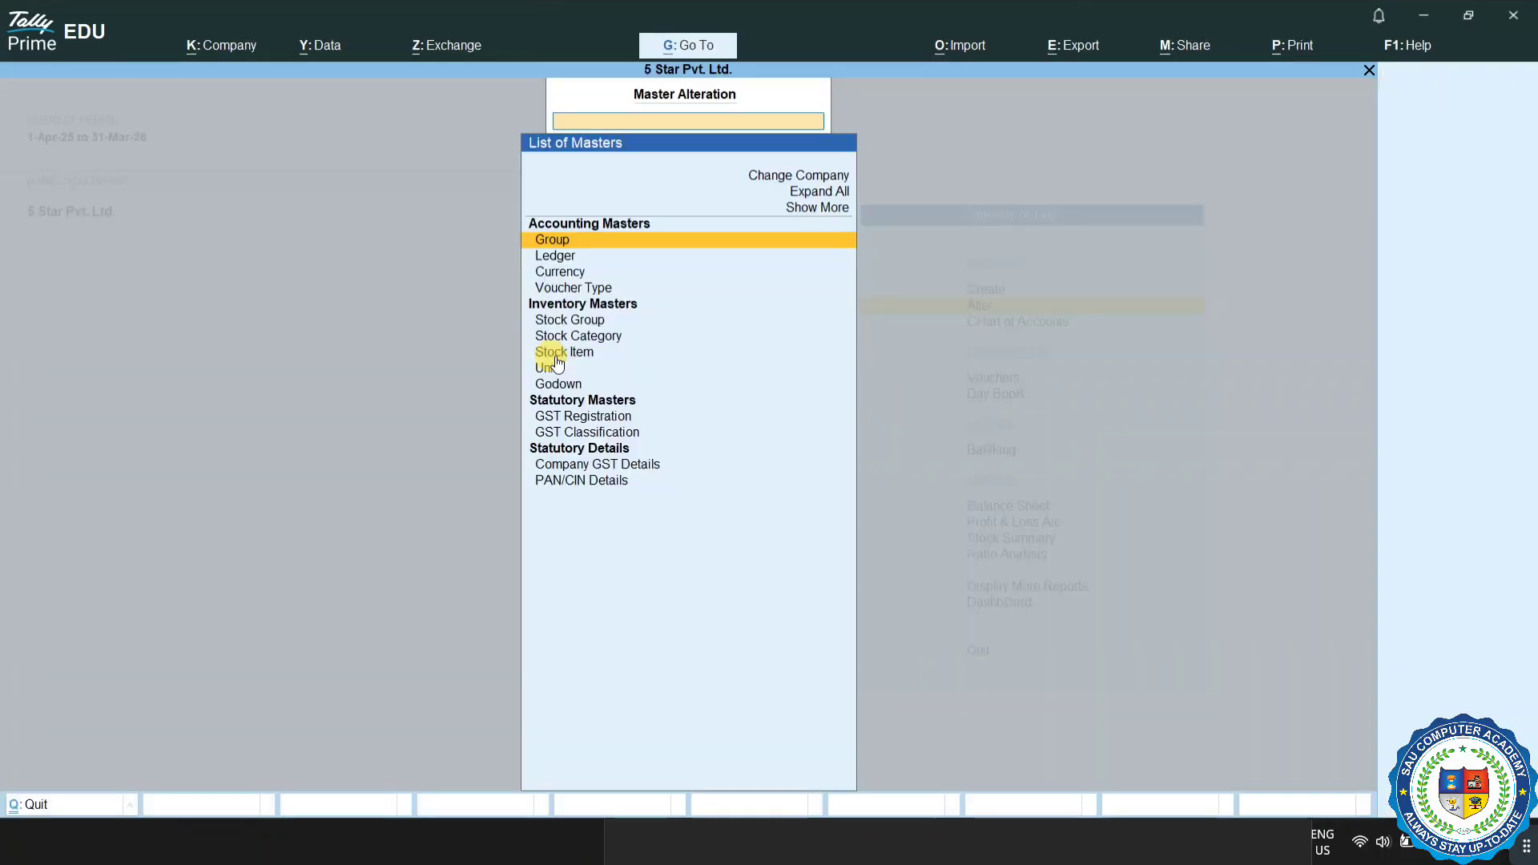
{"action": "key", "text": "Down"}
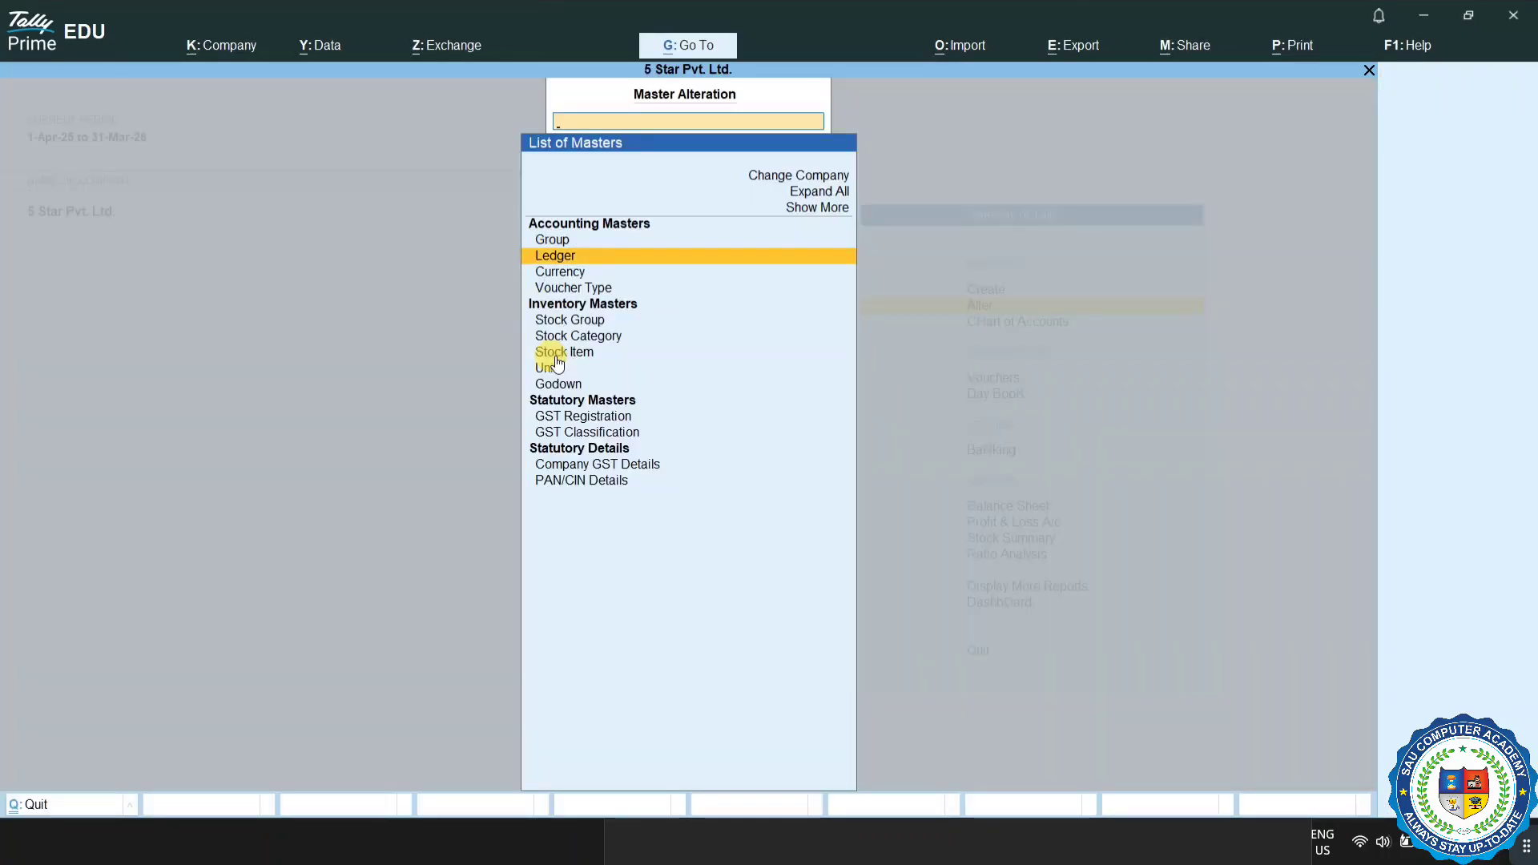
{"action": "key", "text": "Return"}
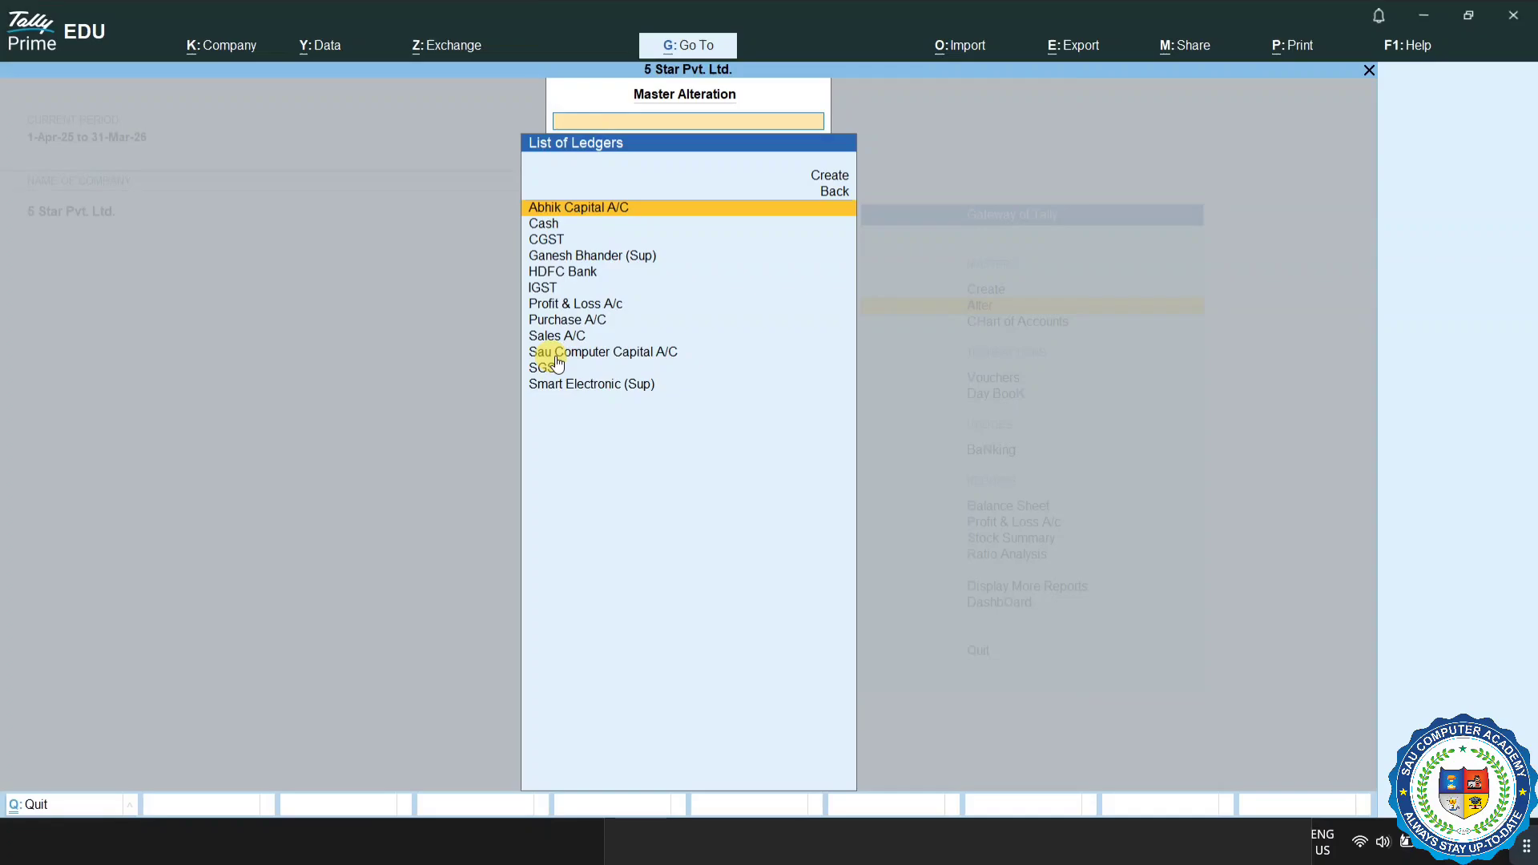